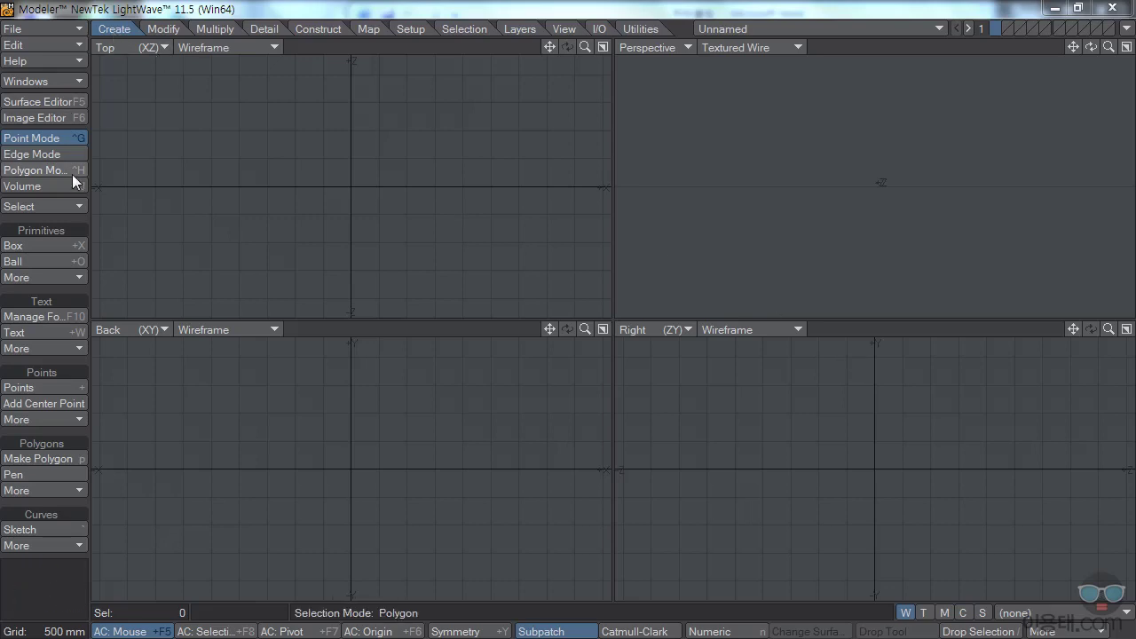
# Draw a box about 3.65 m wide, 2.9 m high and 2.9 m deep around the origin and check its numeric settings
pyautogui.click(54, 245)
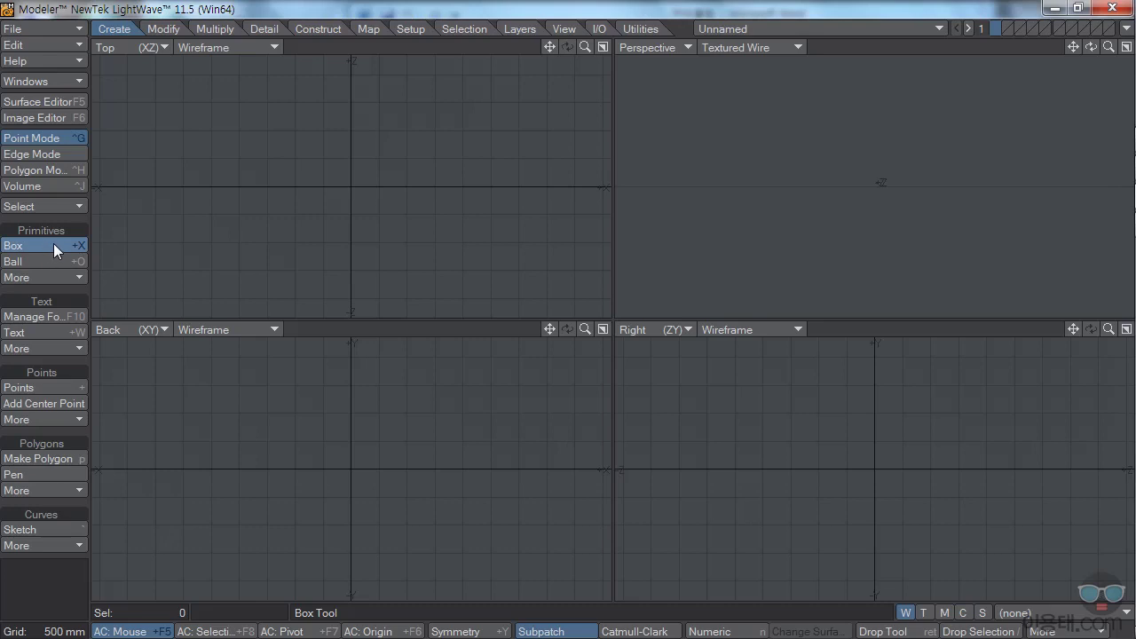
pyautogui.moveTo(250, 104); pyautogui.dragTo(456, 267)
pyautogui.moveTo(366, 392); pyautogui.dragTo(345, 382)
pyautogui.moveTo(345, 510); pyautogui.dragTo(350, 540)
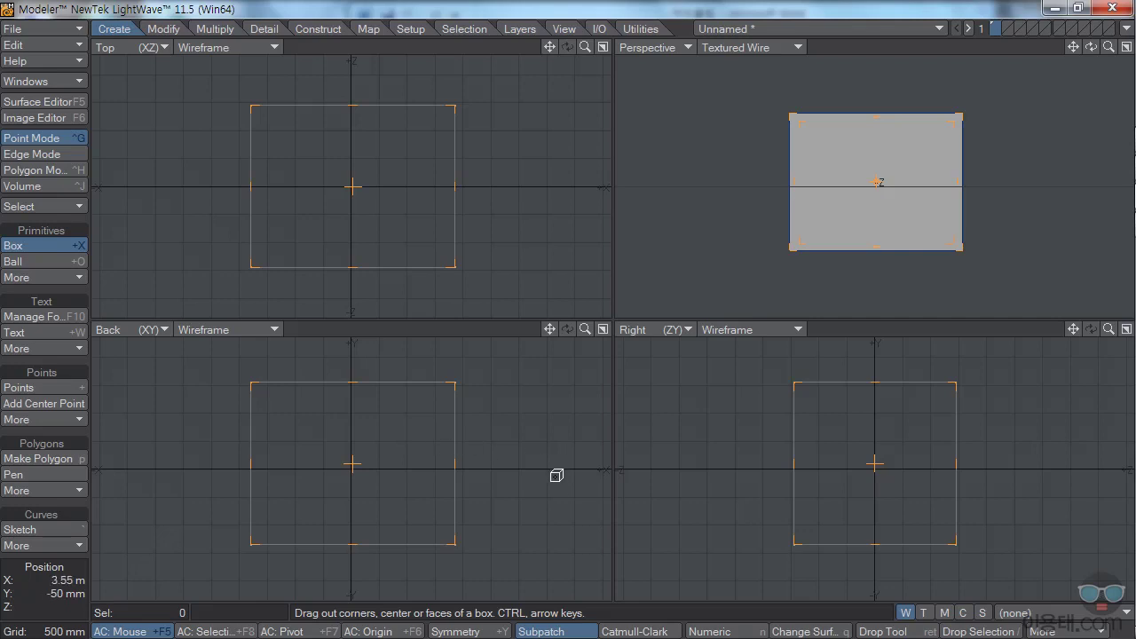
pyautogui.click(713, 633)
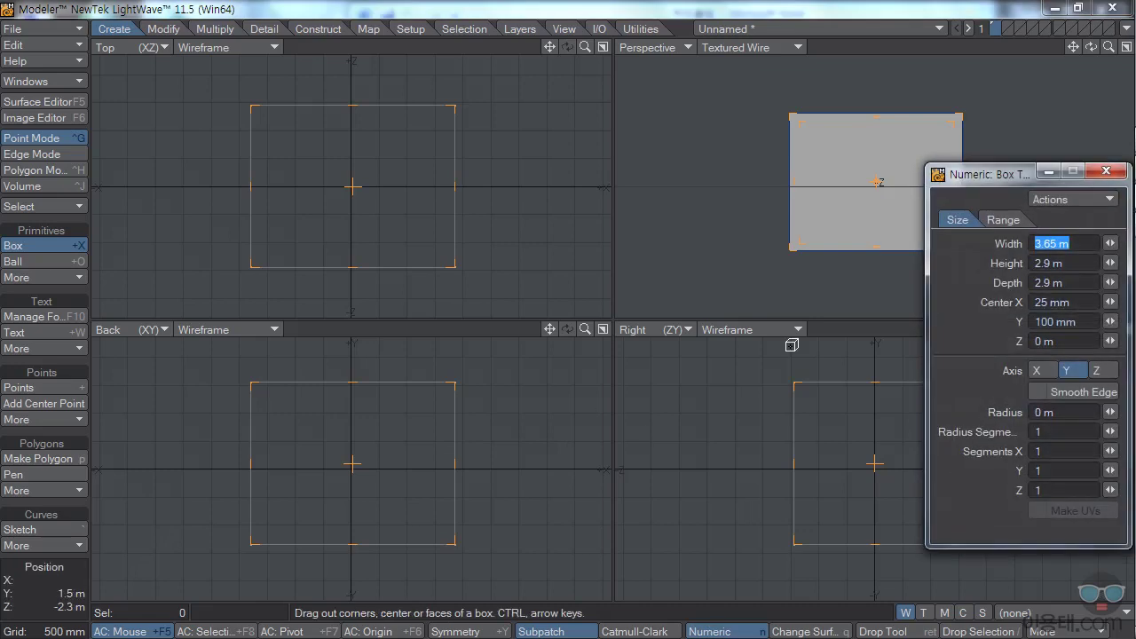
pyautogui.moveTo(976, 178); pyautogui.dragTo(635, 180)
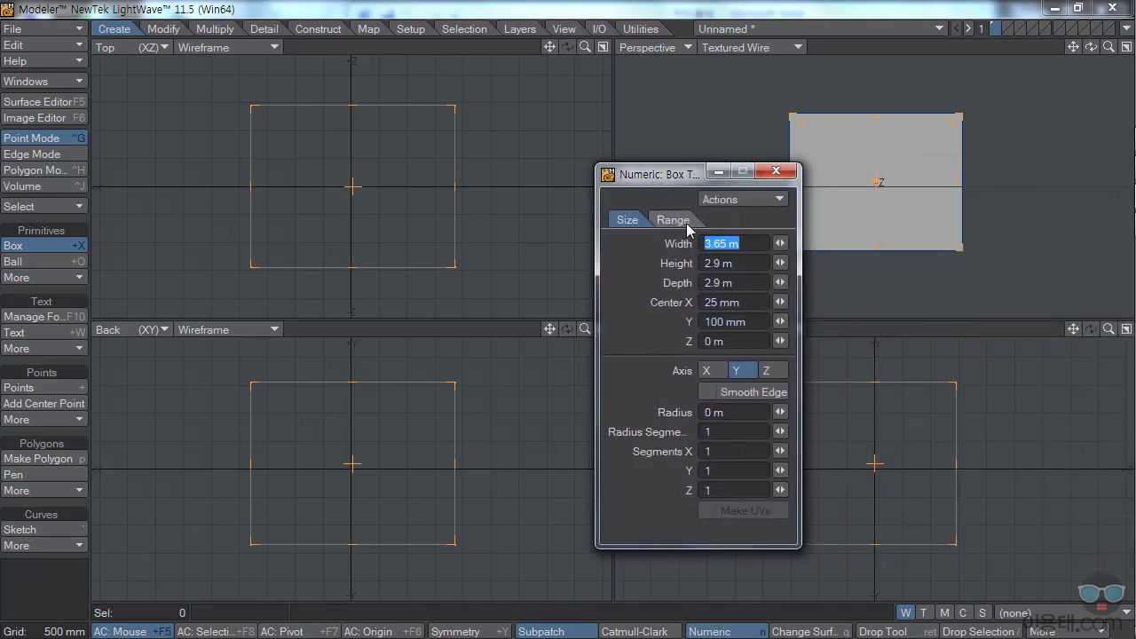
pyautogui.click(777, 173)
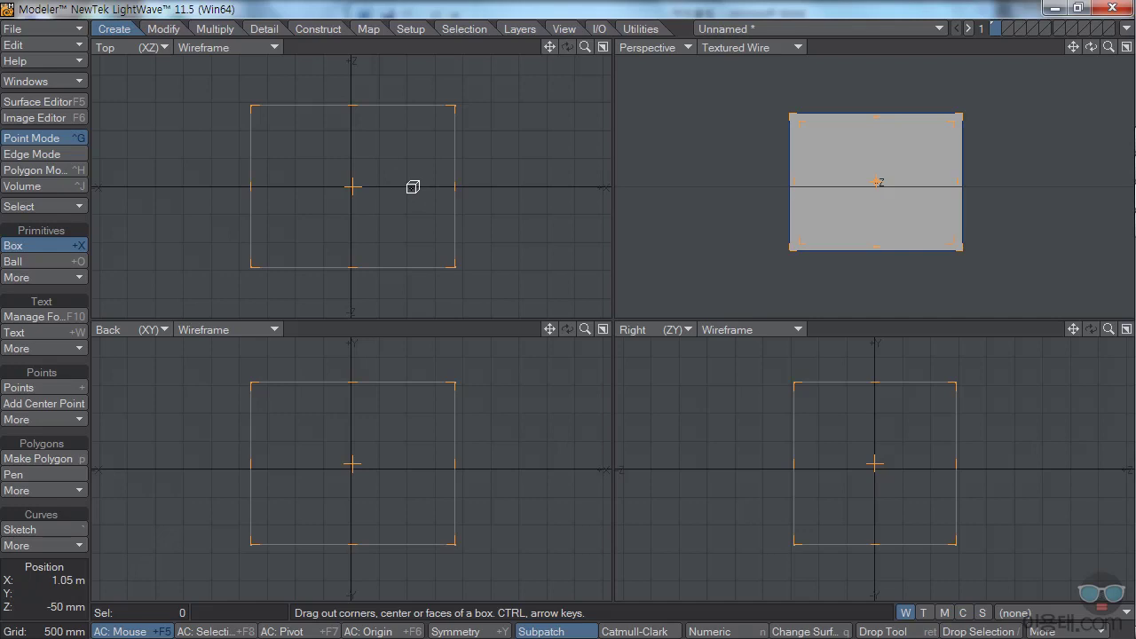
# Divide the box into six segments along its depth (Z axis)
pyautogui.press('Up')
pyautogui.press('Up')
pyautogui.press('Up')
pyautogui.press('Up')
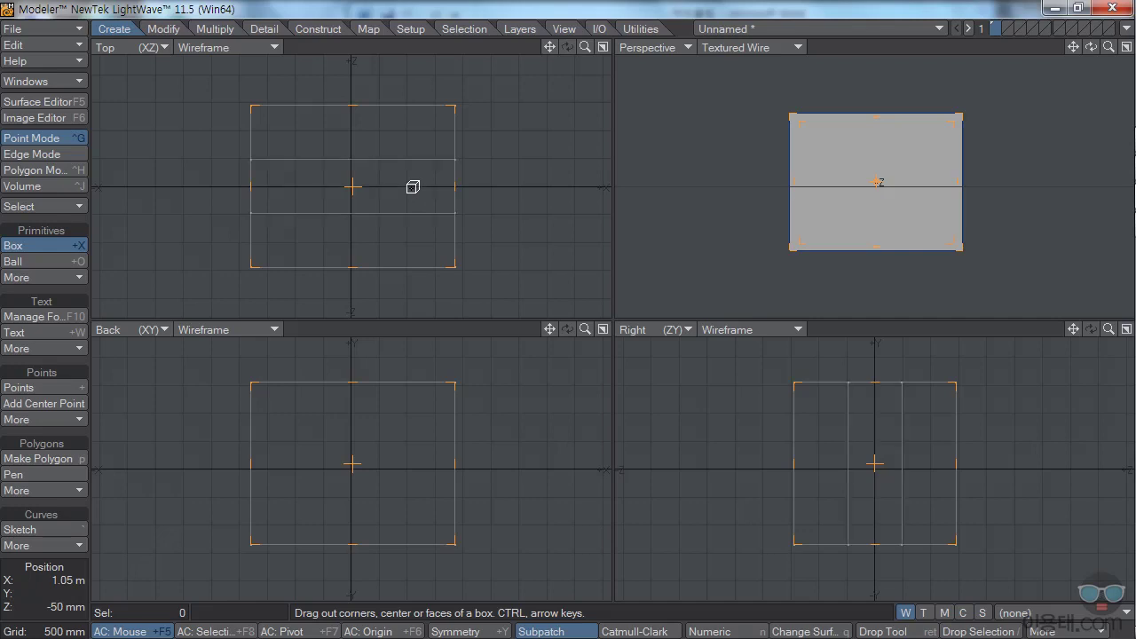
pyautogui.press('Up')
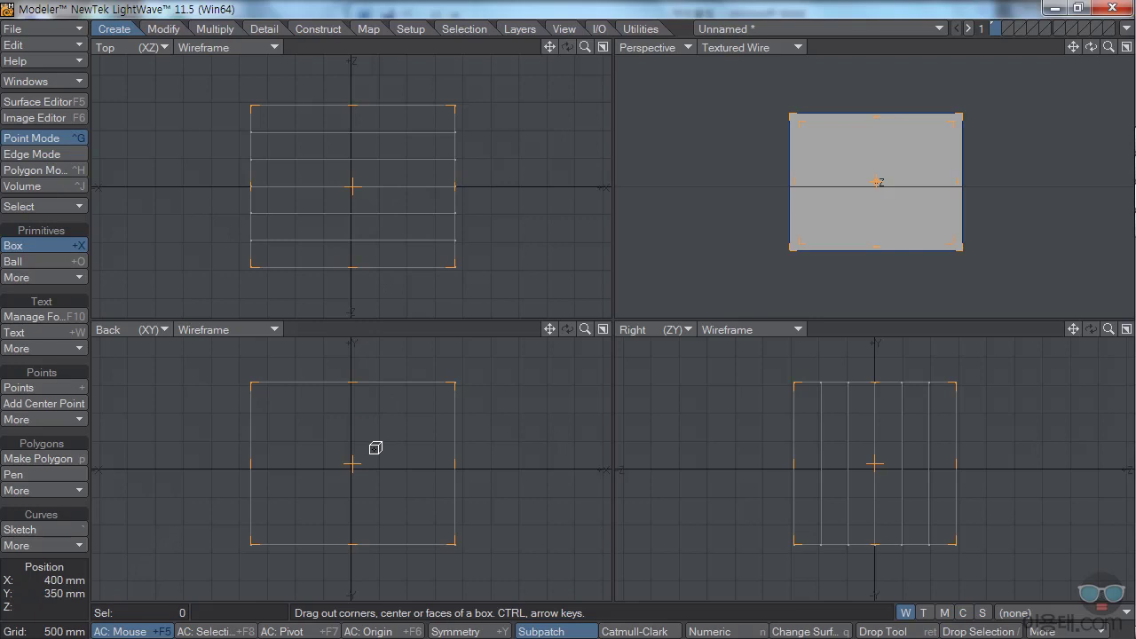
# Divide the box into six segments along its height (Y axis)
pyautogui.press('Up')
pyautogui.press('Up')
pyautogui.press('Up')
pyautogui.press('Up')
pyautogui.press('Up')
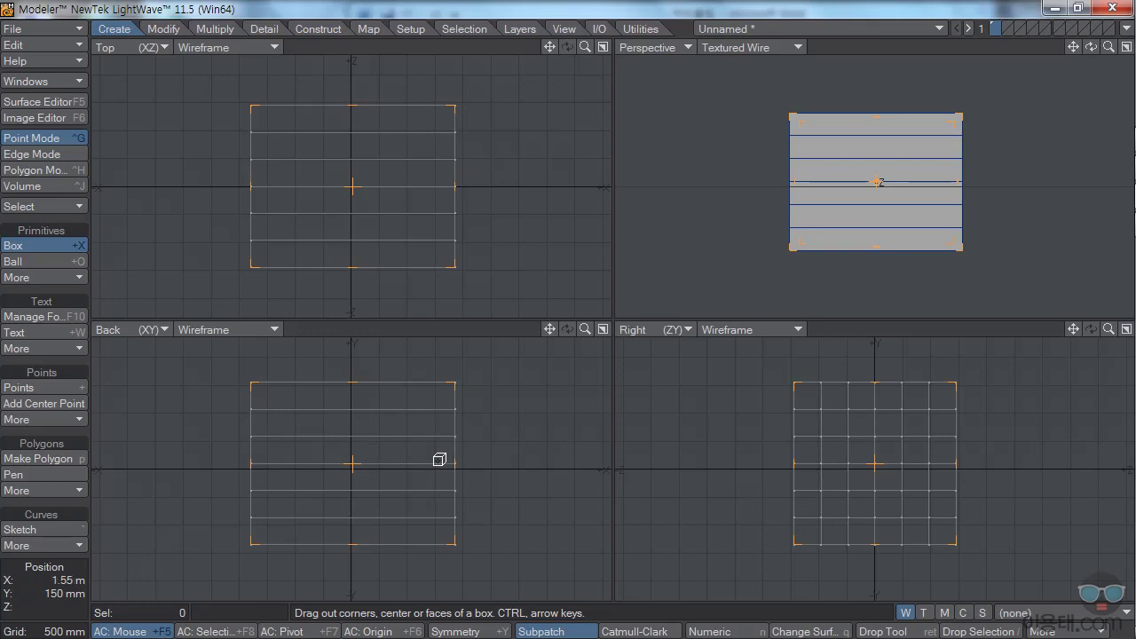
# Divide the box into seven segments along its width (X axis)
pyautogui.press('Right')
pyautogui.press('Right')
pyautogui.press('Right')
pyautogui.press('Right')
pyautogui.press('Right')
pyautogui.press('Right')
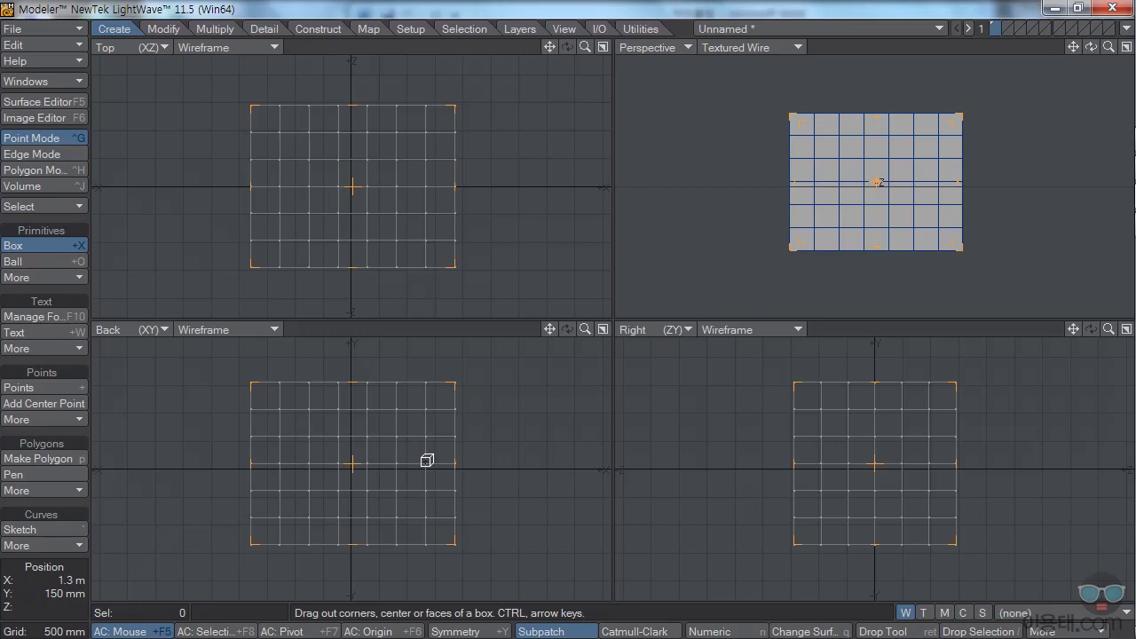
# In polygon mode, delete one polygon near the middle of the box's front face and undo the deletion
pyautogui.moveTo(1092, 48); pyautogui.dragTo(1063, 105)
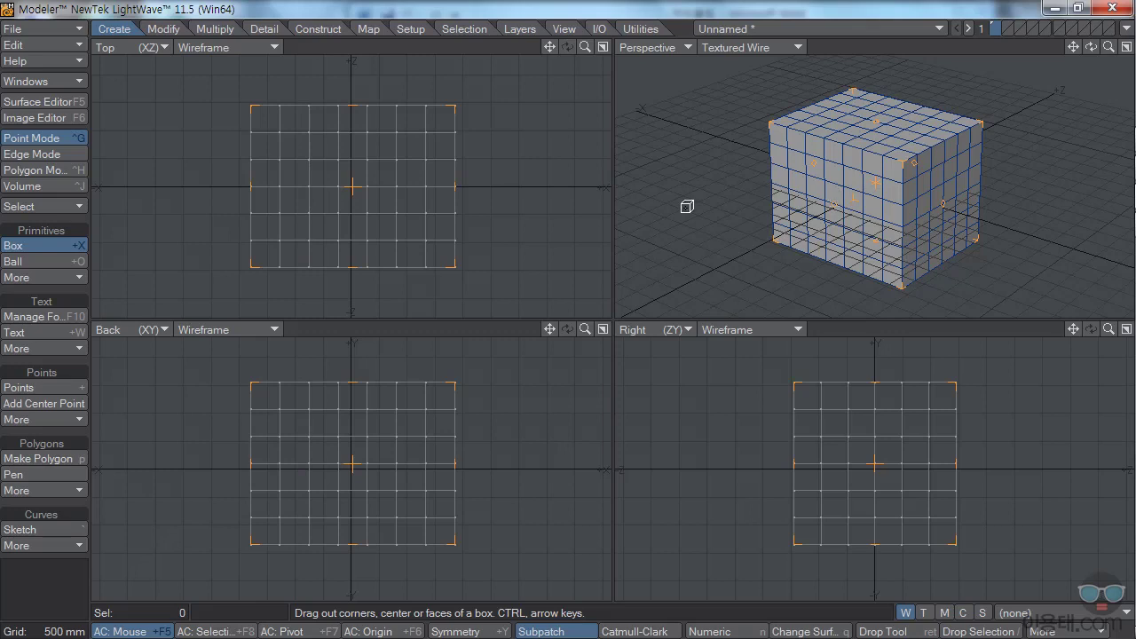
pyautogui.click(39, 171)
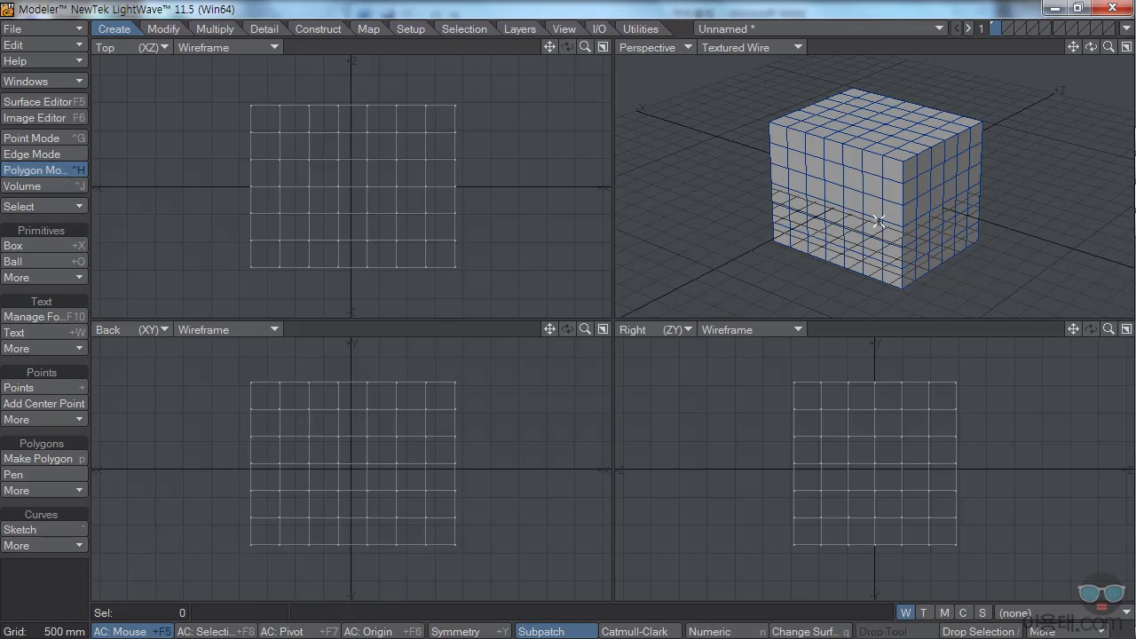
pyautogui.click(834, 195)
pyautogui.press('Delete')
pyautogui.moveTo(1090, 53); pyautogui.dragTo(989, 95)
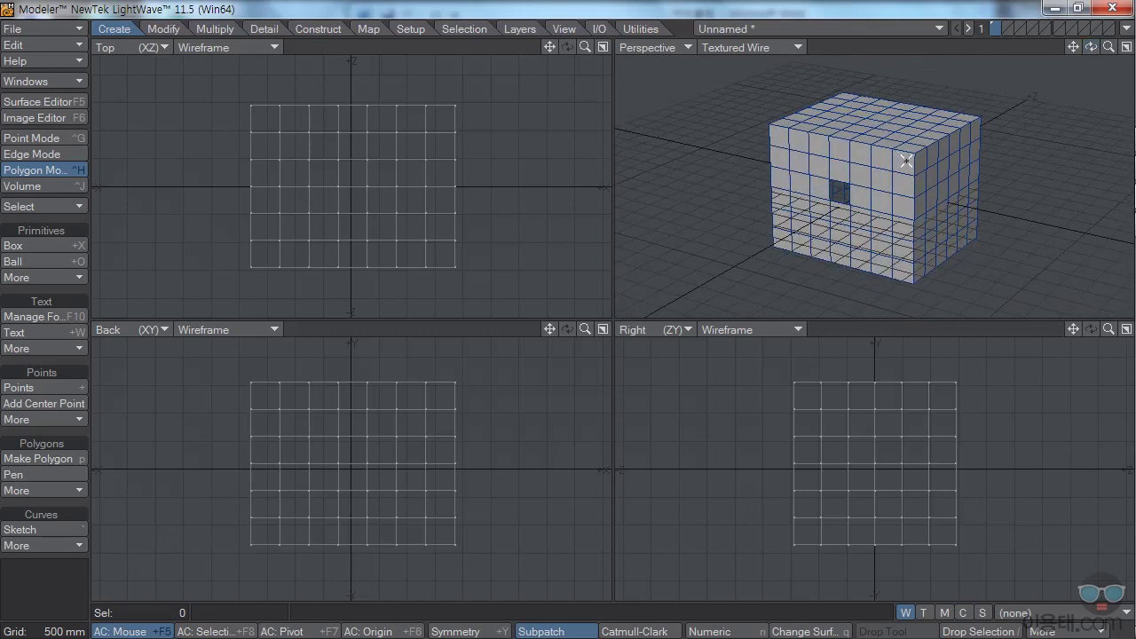
pyautogui.click(839, 191)
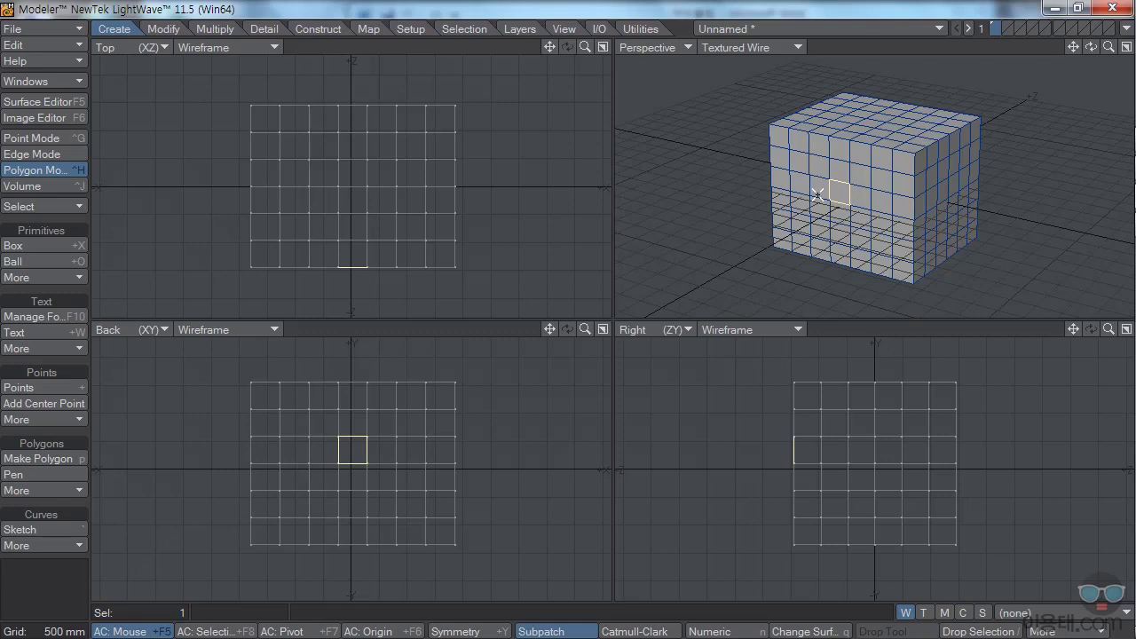
# In edge mode, remove one horizontal edge in the middle column of the box's front face and undo the removal
pyautogui.click(44, 155)
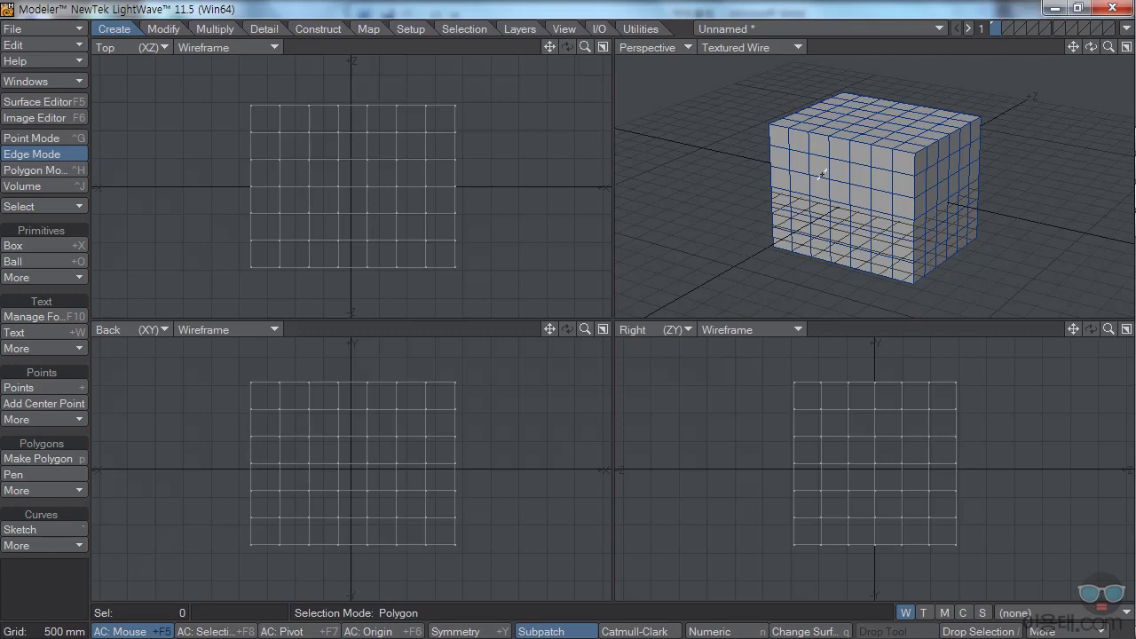
pyautogui.click(46, 137)
pyautogui.click(54, 149)
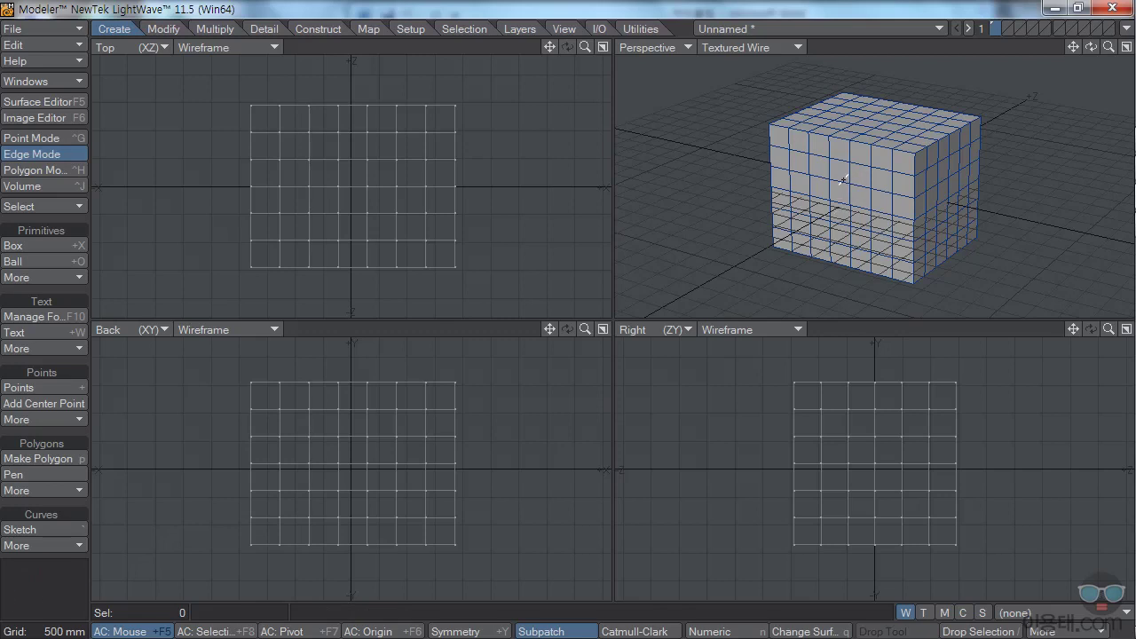
pyautogui.click(840, 180)
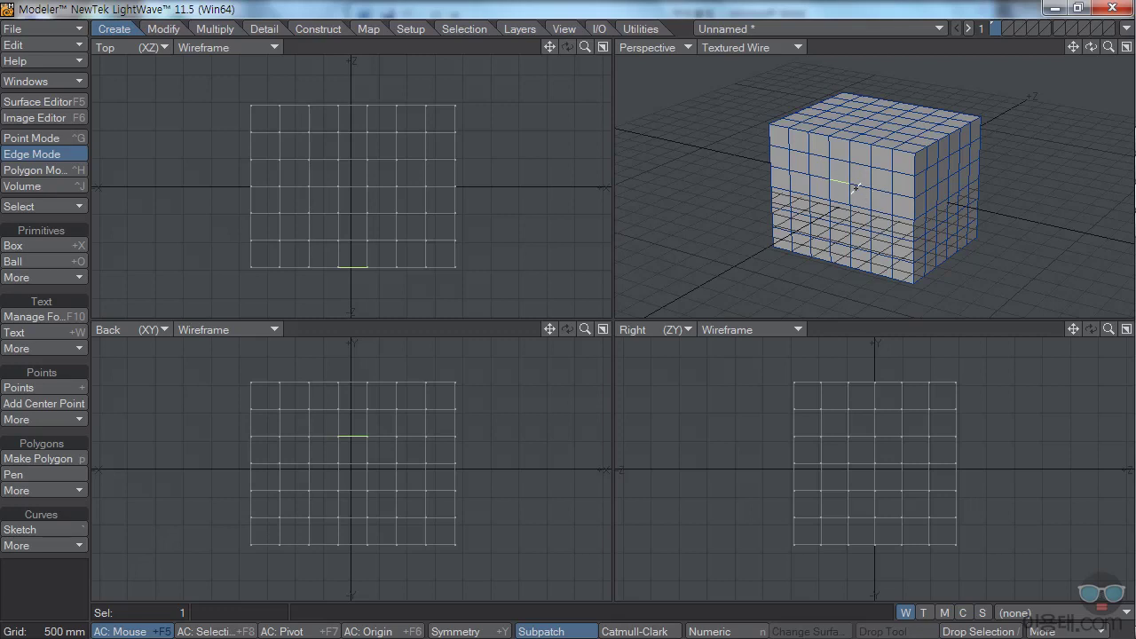
pyautogui.click(857, 188)
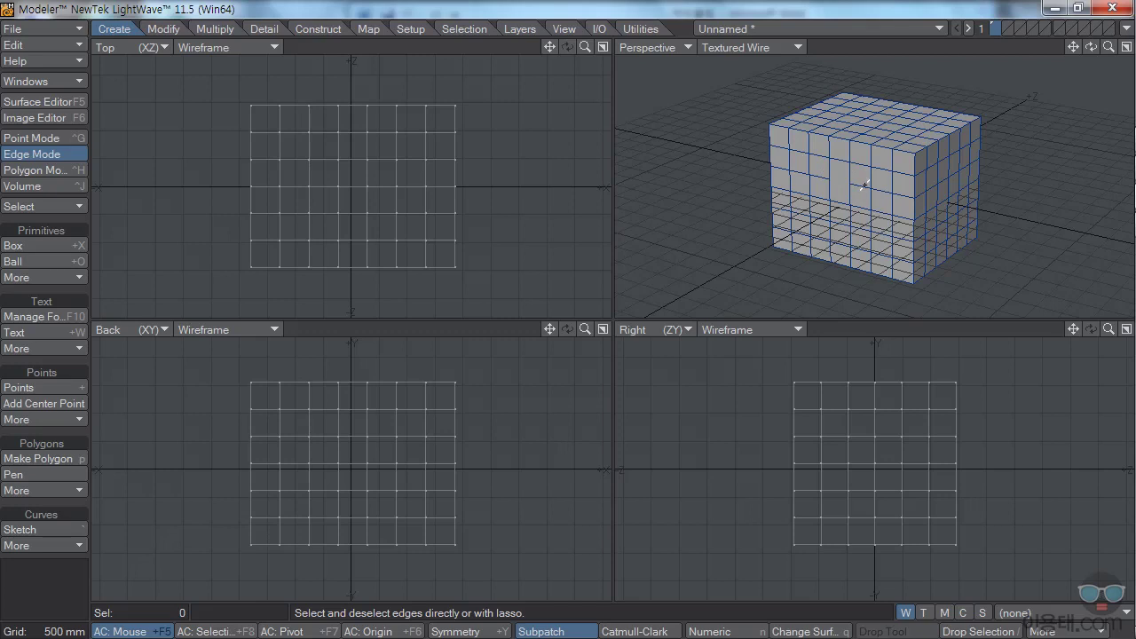
pyautogui.hotkey('ctrl', 'h')
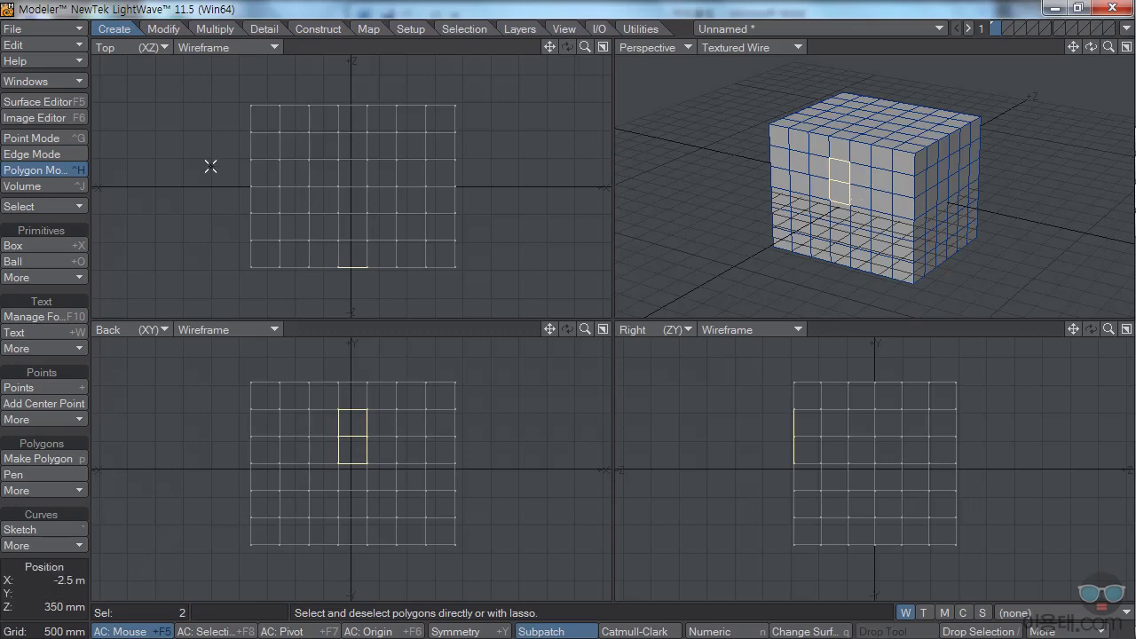
# Select the horizontal edge in the front face's middle column in edge mode, and drop the selection
pyautogui.click(34, 155)
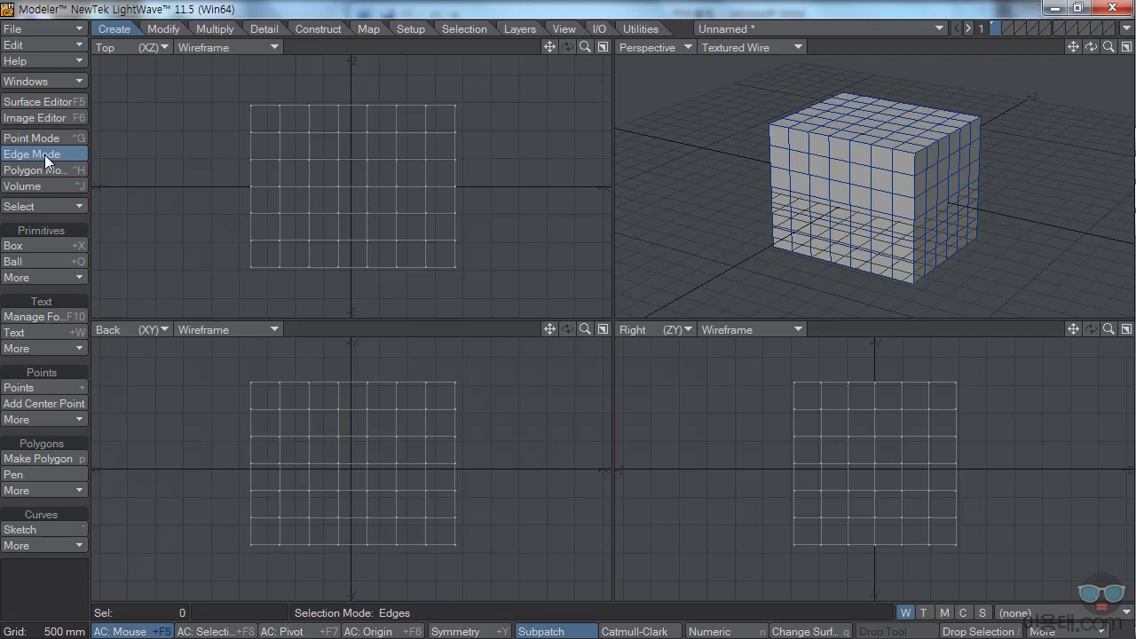
pyautogui.click(841, 181)
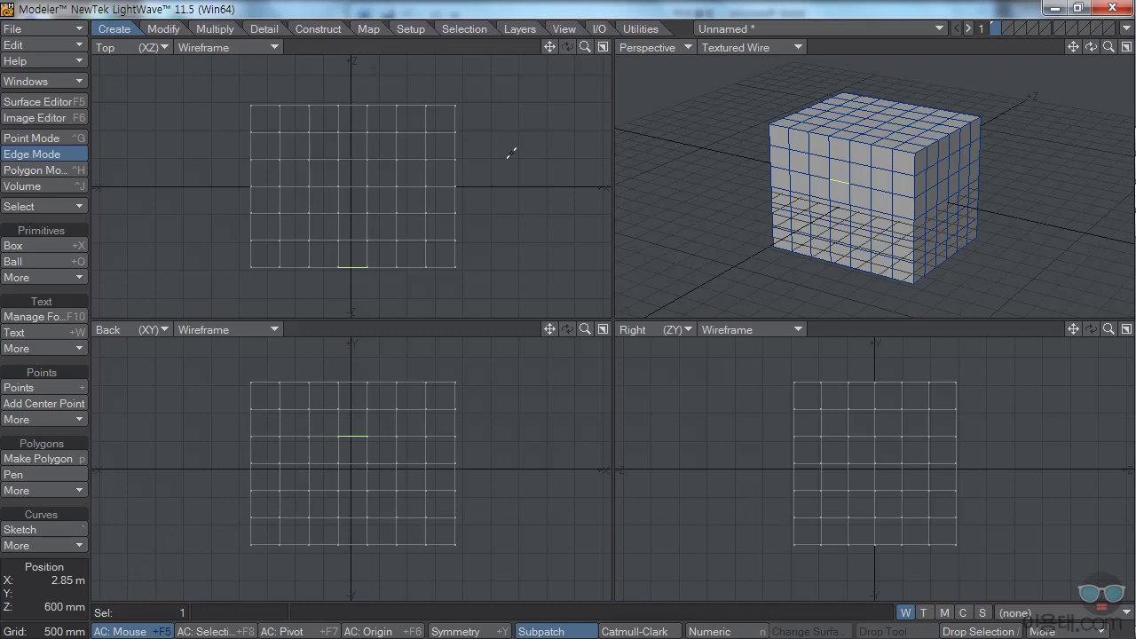
pyautogui.press('/')
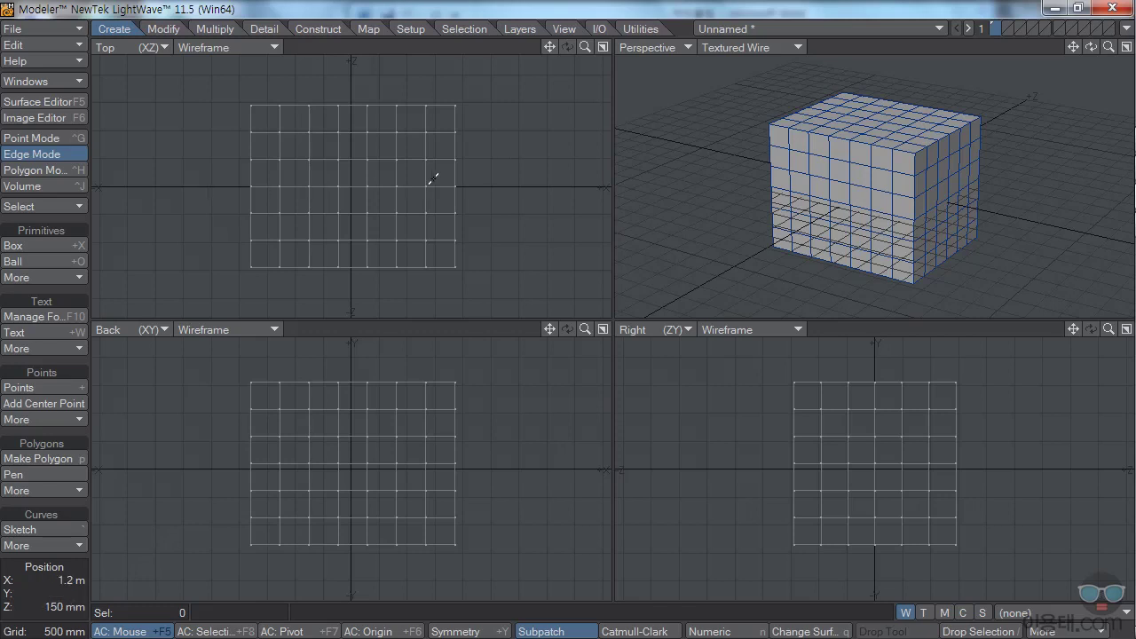
# Look up the Drop Selection command and the selection modes among the selection commands
pyautogui.click(82, 205)
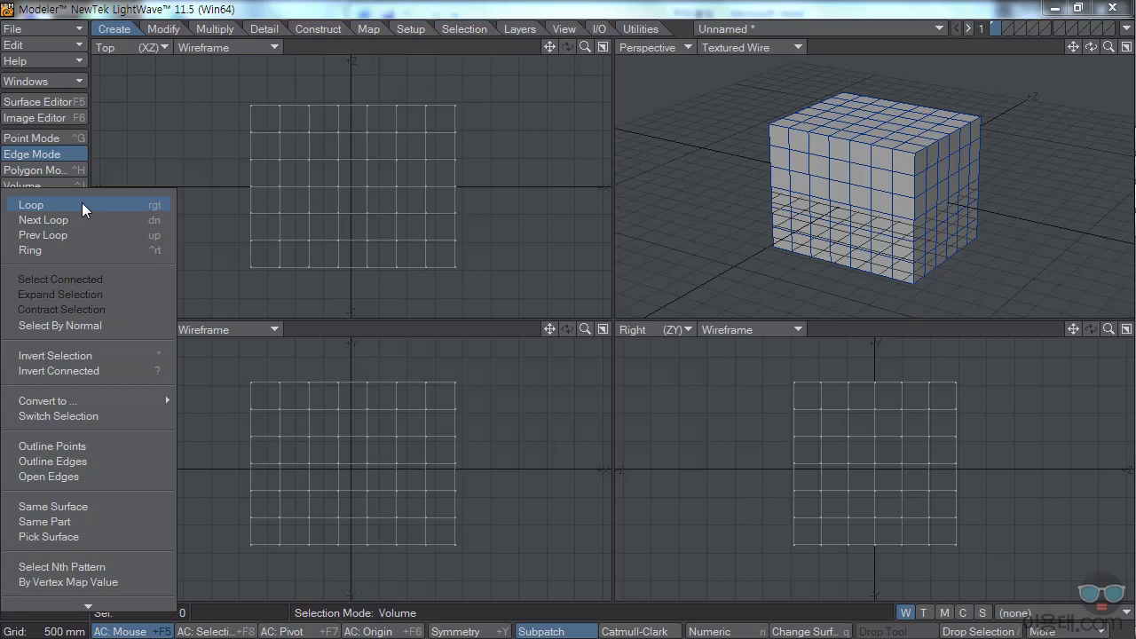
pyautogui.moveTo(87, 603)
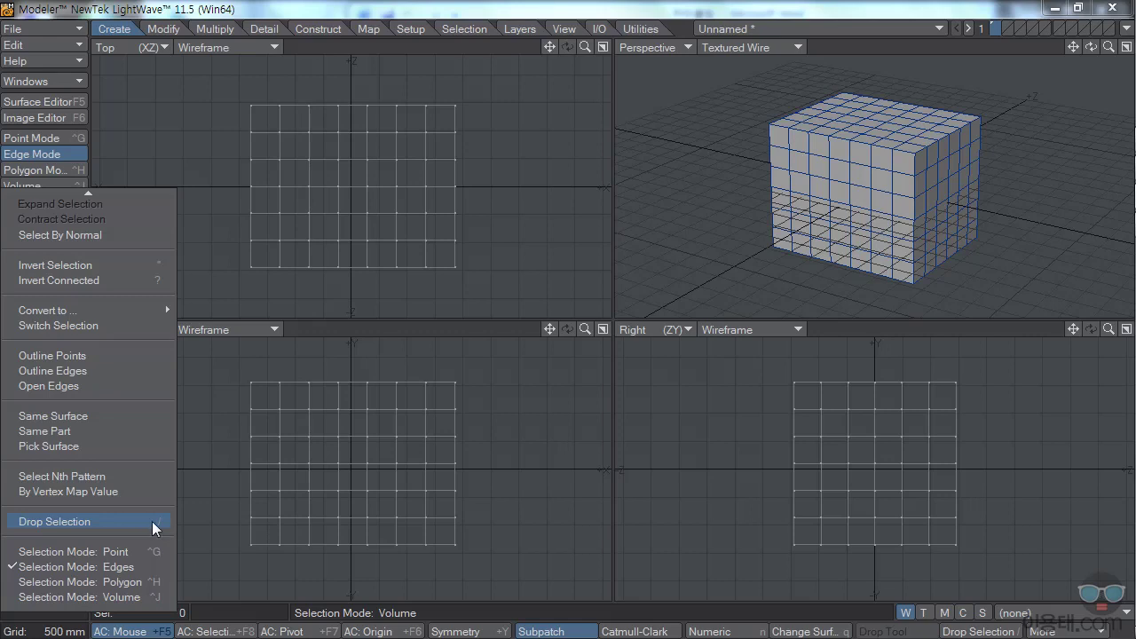
pyautogui.moveTo(87, 193)
pyautogui.click(413, 10)
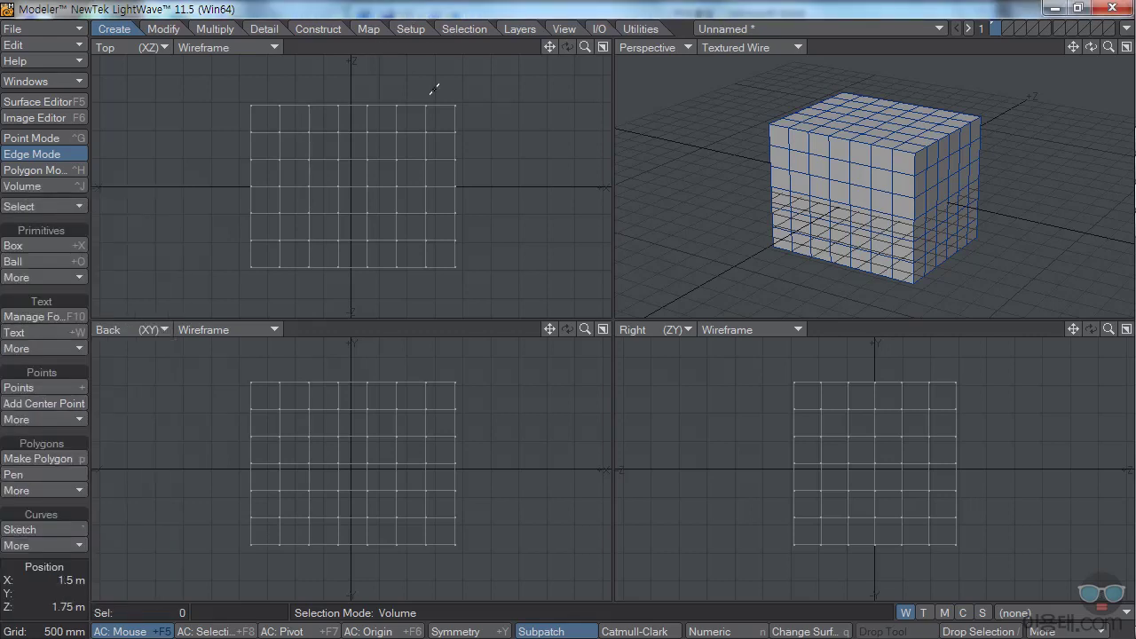
# Switch to point mode, select the overlapping points just beside the origin in the Top view, and drop the selection
pyautogui.click(62, 137)
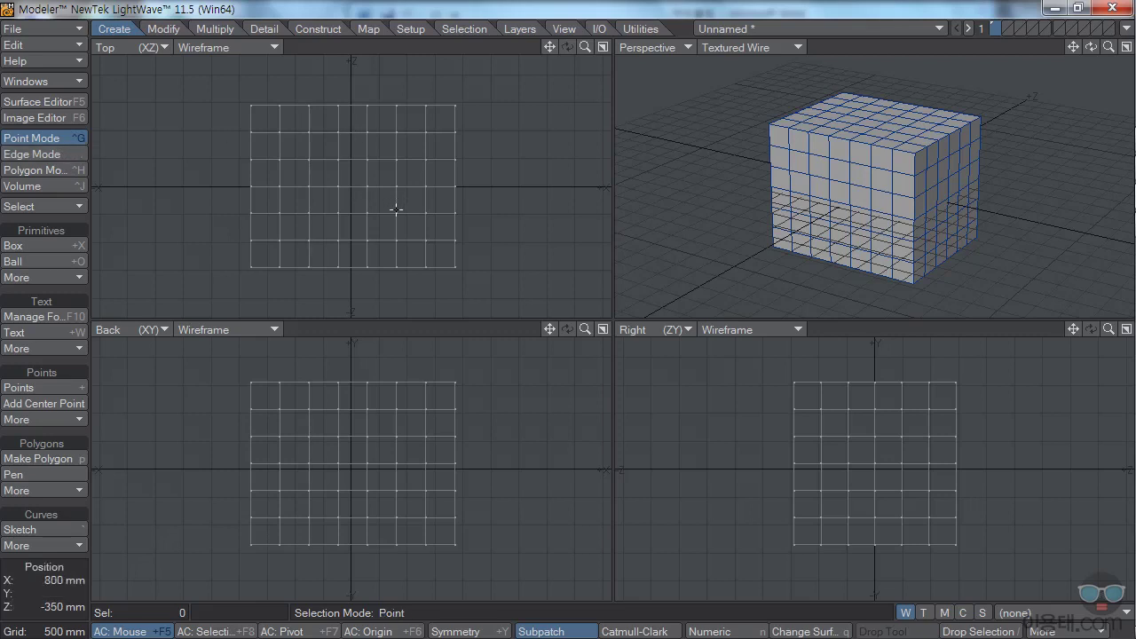
pyautogui.click(367, 186)
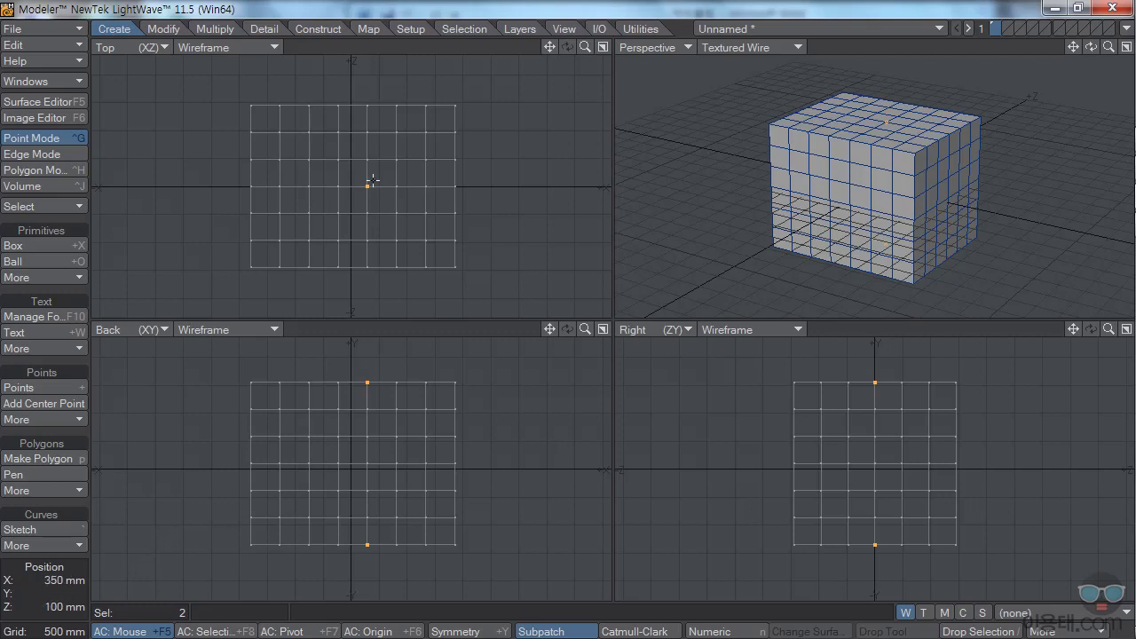
pyautogui.moveTo(1092, 50)
pyautogui.mouseDown()
pyautogui.moveTo(1083, 32)
pyautogui.moveTo(1084, 45)
pyautogui.moveTo(1131, 65)
pyautogui.moveTo(1111, 75)
pyautogui.moveTo(1097, 22)
pyautogui.moveTo(1092, 46)
pyautogui.mouseUp()
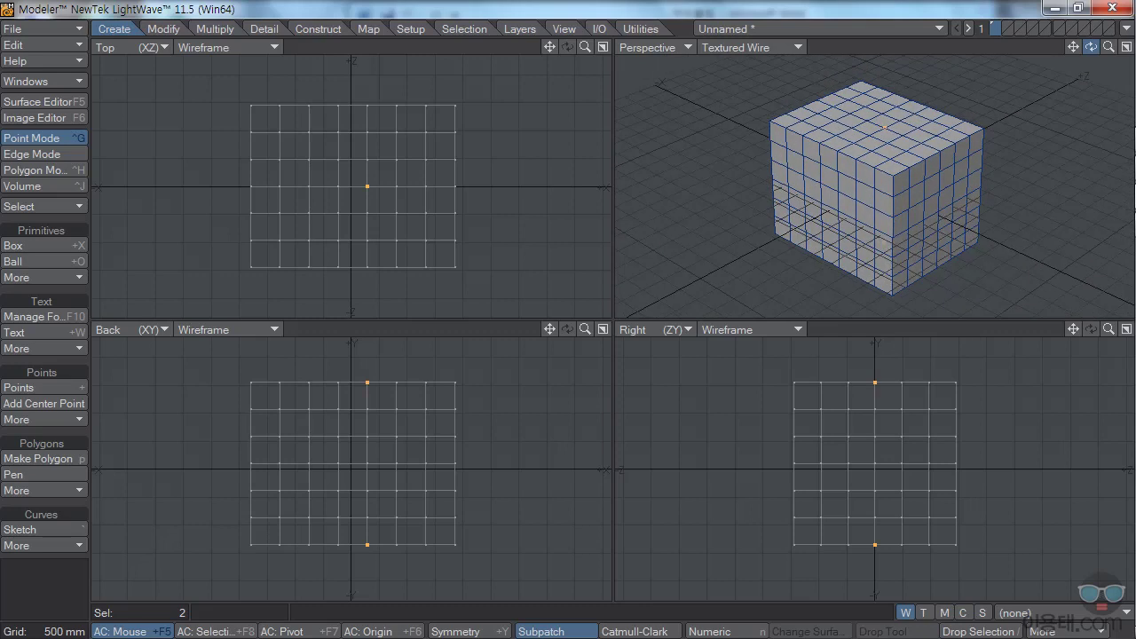
pyautogui.press('/')
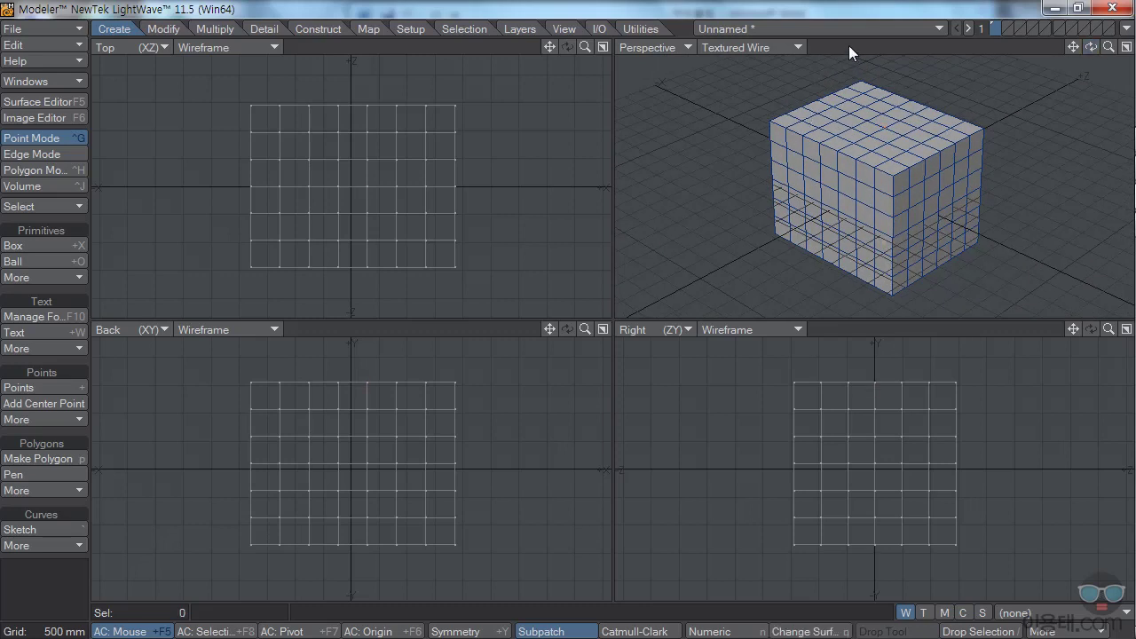
# Select a single point on the box's top face in the Perspective view, and drop the selection
pyautogui.click(870, 136)
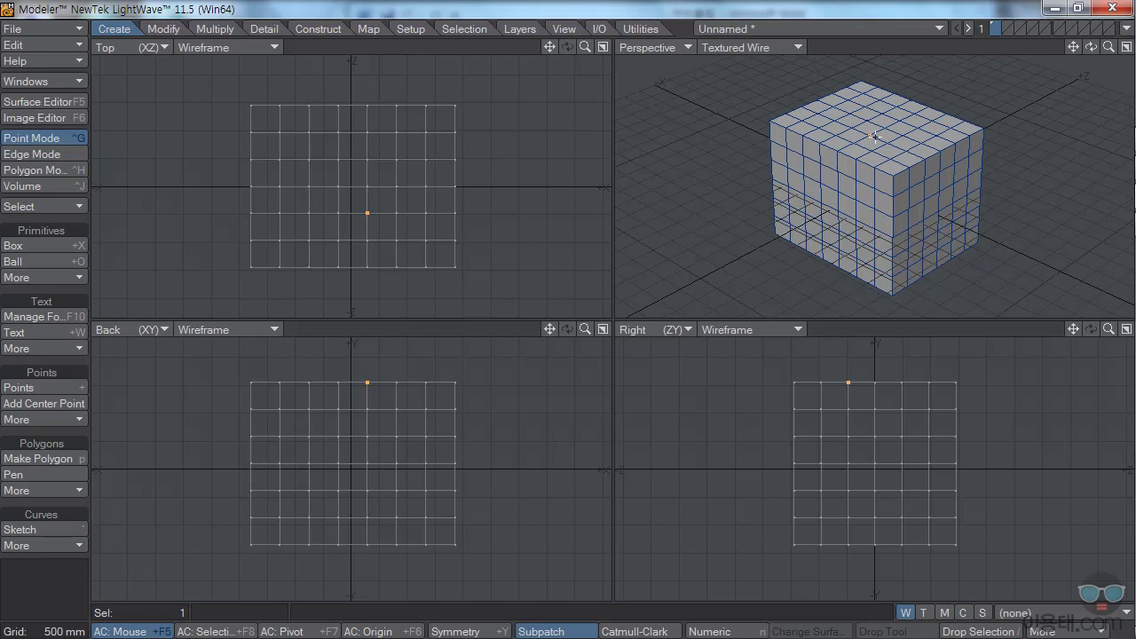
pyautogui.moveTo(1091, 47); pyautogui.dragTo(1090, 83)
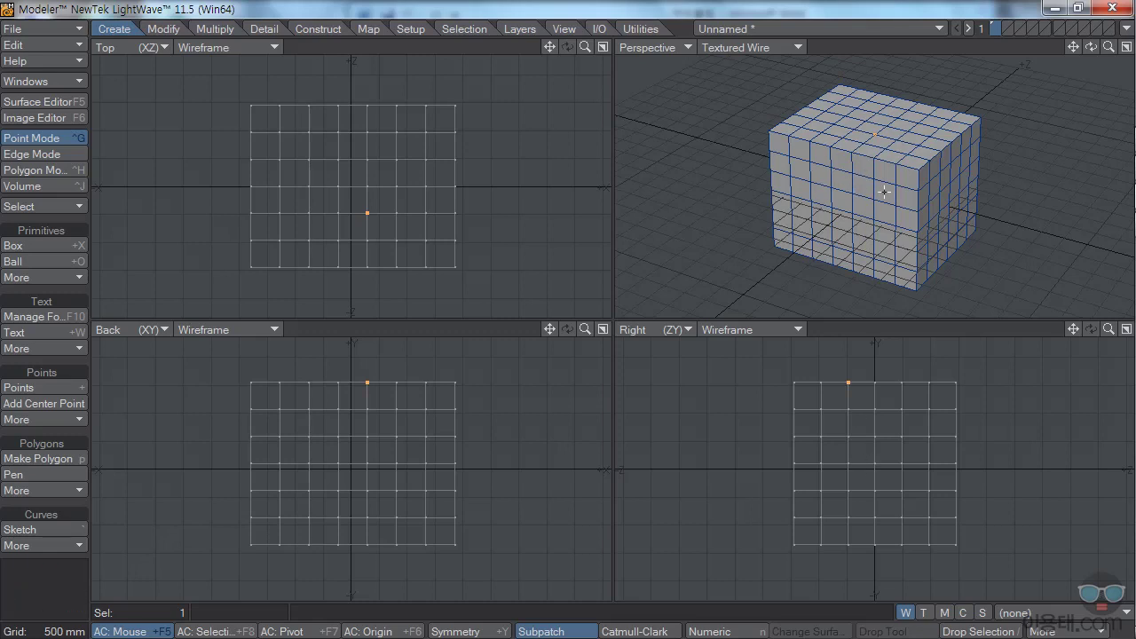
pyautogui.click(483, 45)
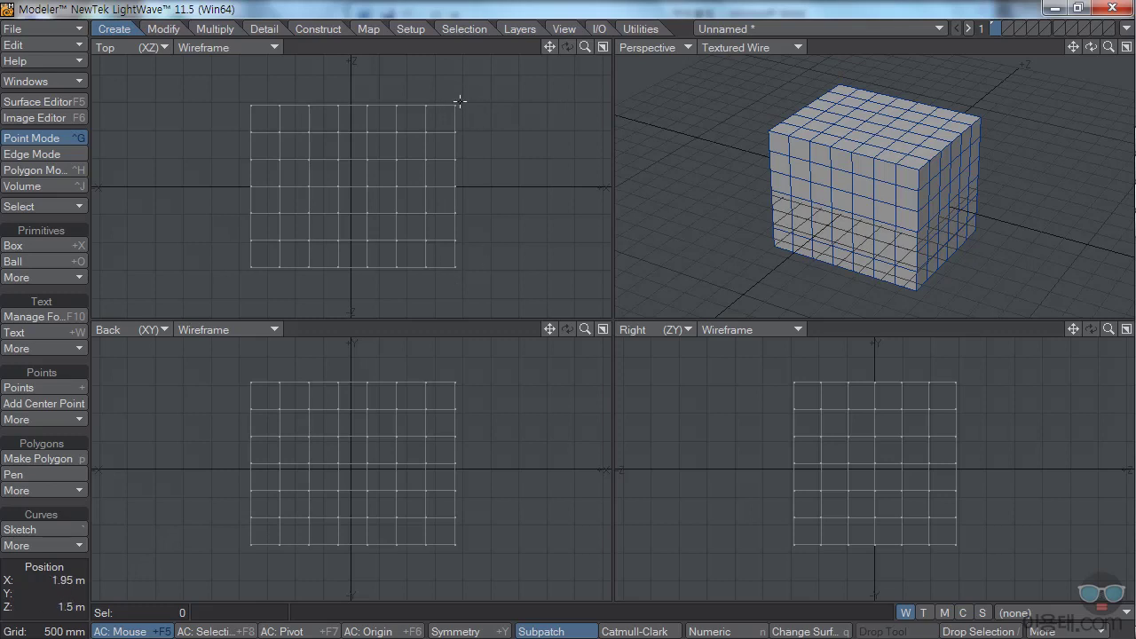
# Select all points on the box's +X face in the Top view, by sweeping over them and again with a lasso, dropping each selection
pyautogui.moveTo(455, 103); pyautogui.dragTo(454, 269)
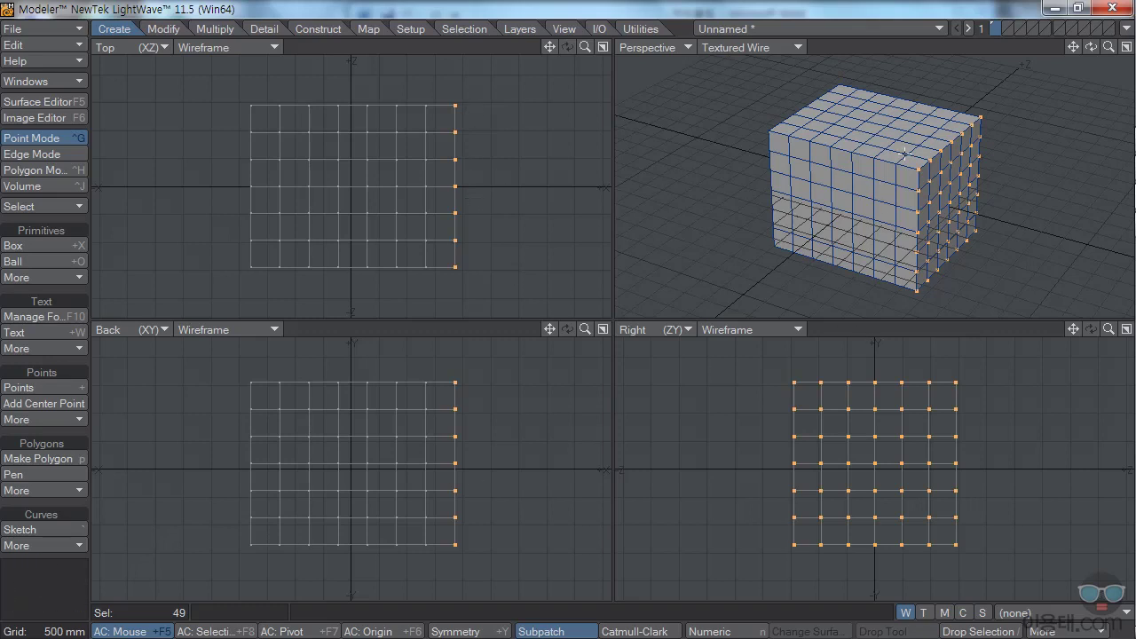
pyautogui.press('/')
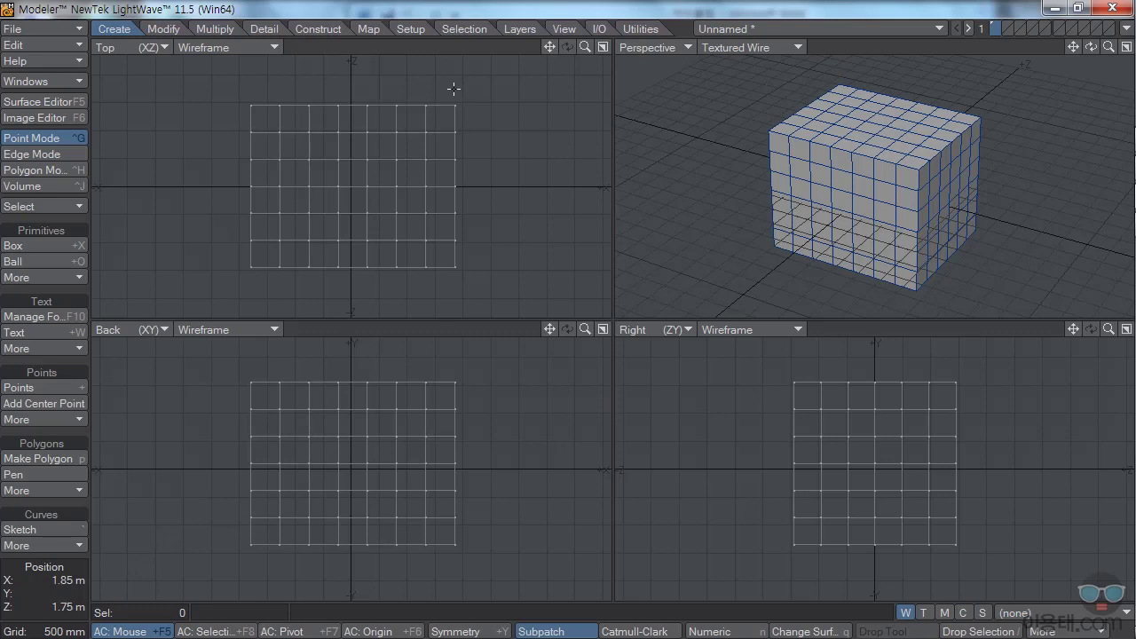
pyautogui.moveTo(454, 89)
pyautogui.mouseDown()
pyautogui.moveTo(473, 133)
pyautogui.moveTo(477, 228)
pyautogui.moveTo(457, 283)
pyautogui.moveTo(446, 254)
pyautogui.moveTo(444, 109)
pyautogui.mouseUp()
pyautogui.moveTo(445, 96); pyautogui.dragTo(448, 90, button='right')
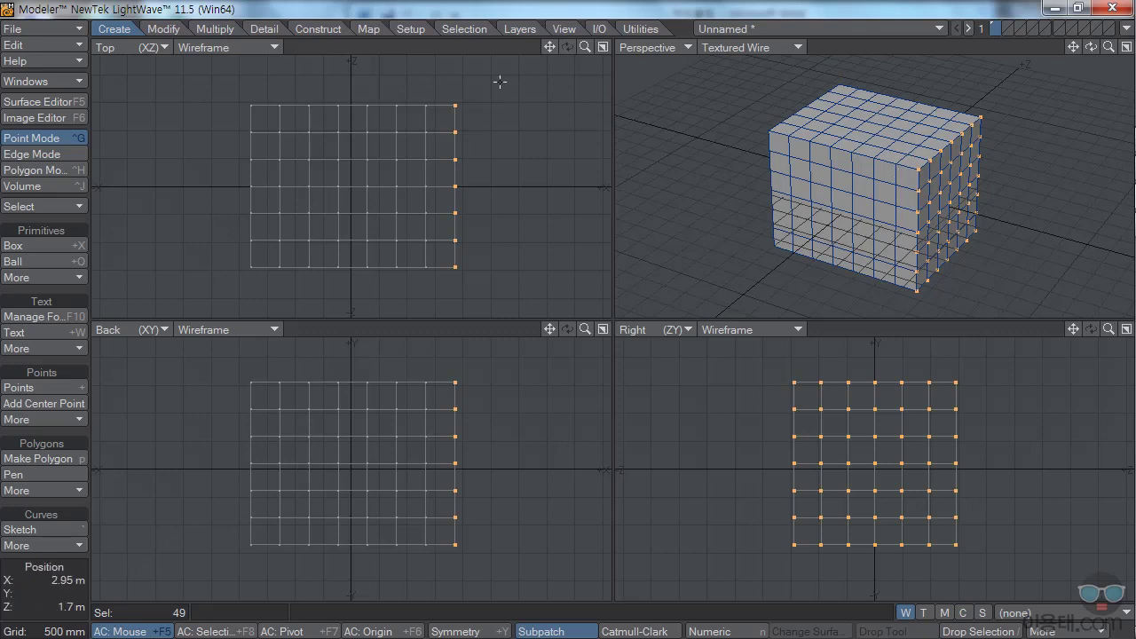
pyautogui.press('/')
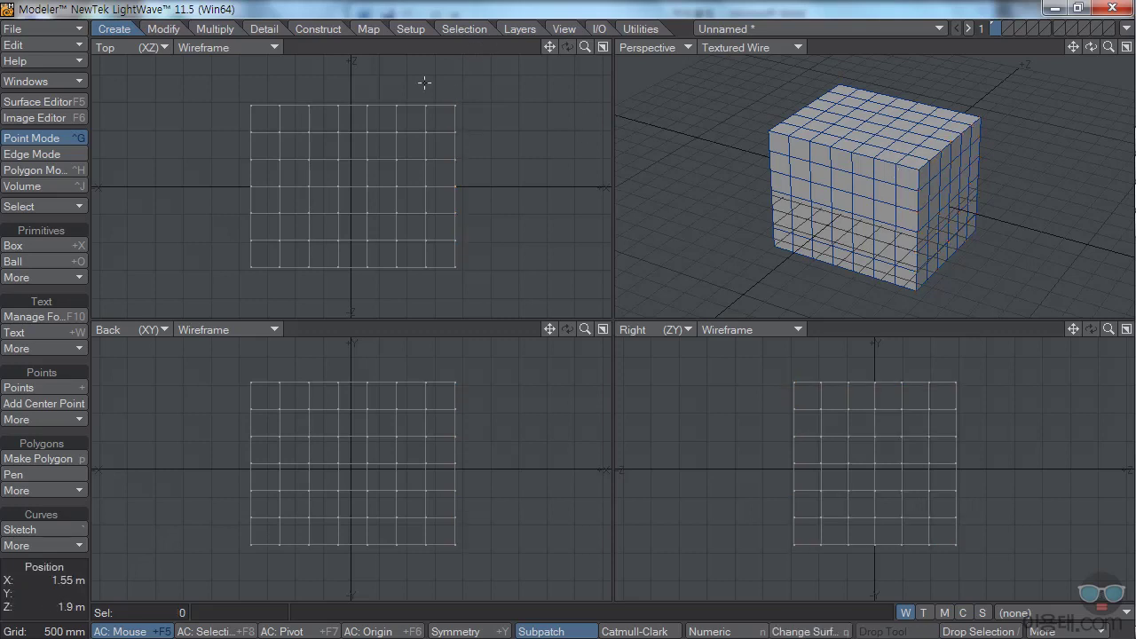
# Lasso the points of the box's +X half in the Top view, then those around its upper +X edge, dropping each selection
pyautogui.moveTo(356, 86)
pyautogui.mouseDown()
pyautogui.moveTo(451, 92)
pyautogui.moveTo(494, 225)
pyautogui.moveTo(457, 291)
pyautogui.mouseUp()
pyautogui.moveTo(457, 291)
pyautogui.mouseDown(button='right')
pyautogui.moveTo(355, 271)
pyautogui.moveTo(359, 105)
pyautogui.mouseUp(button='right')
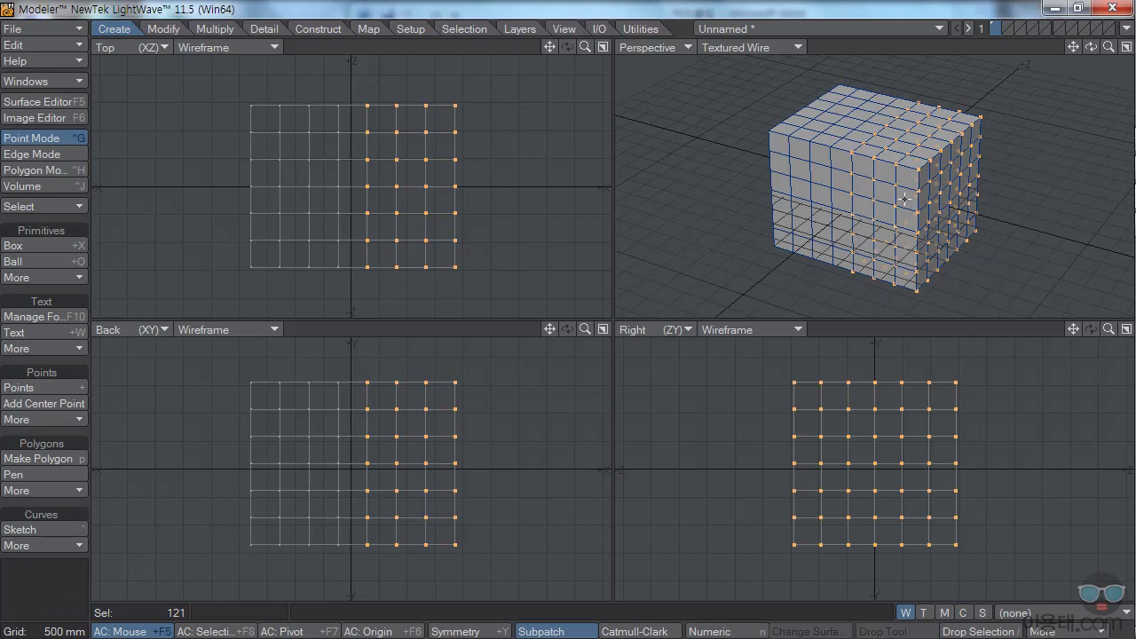
pyautogui.press('/')
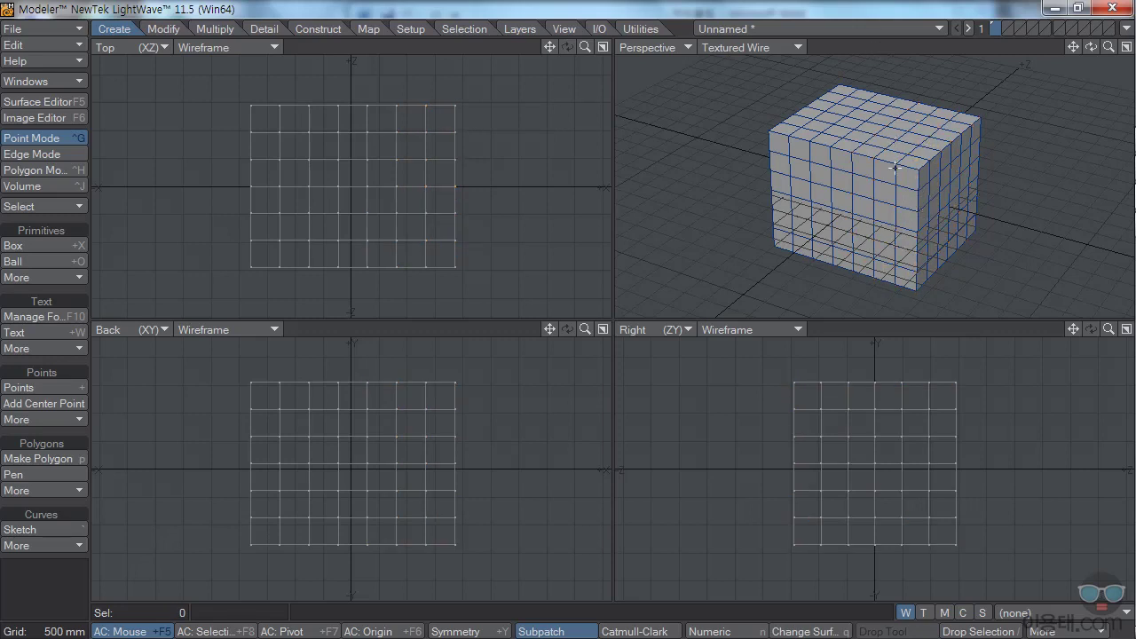
pyautogui.moveTo(886, 167)
pyautogui.mouseDown(button='right')
pyautogui.moveTo(977, 96)
pyautogui.moveTo(1008, 115)
pyautogui.moveTo(990, 147)
pyautogui.moveTo(917, 189)
pyautogui.moveTo(886, 168)
pyautogui.mouseUp(button='right')
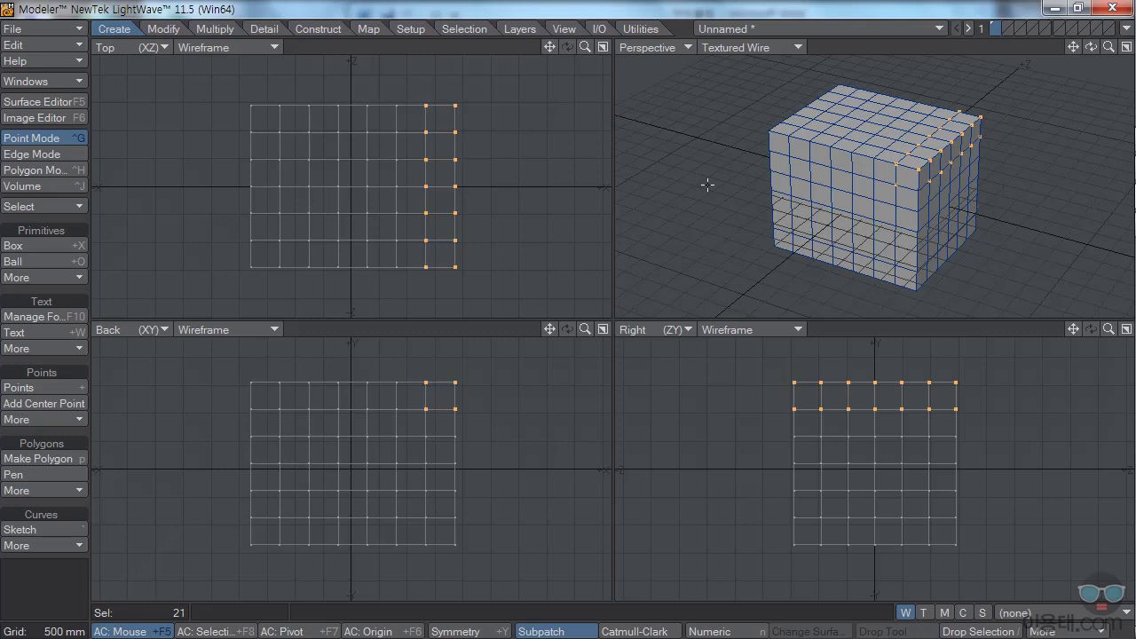
pyautogui.click(424, 45)
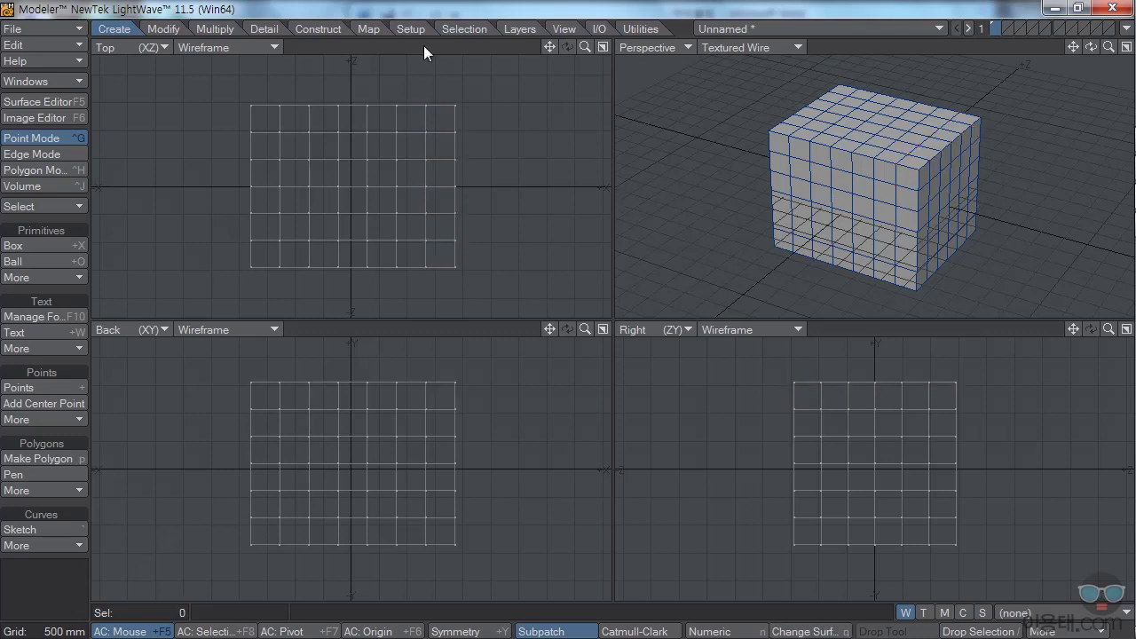
# In polygon mode, select two stacked polygons on the -Z face, then six in a row wrapping onto the +X face, dropping each selection
pyautogui.click(50, 168)
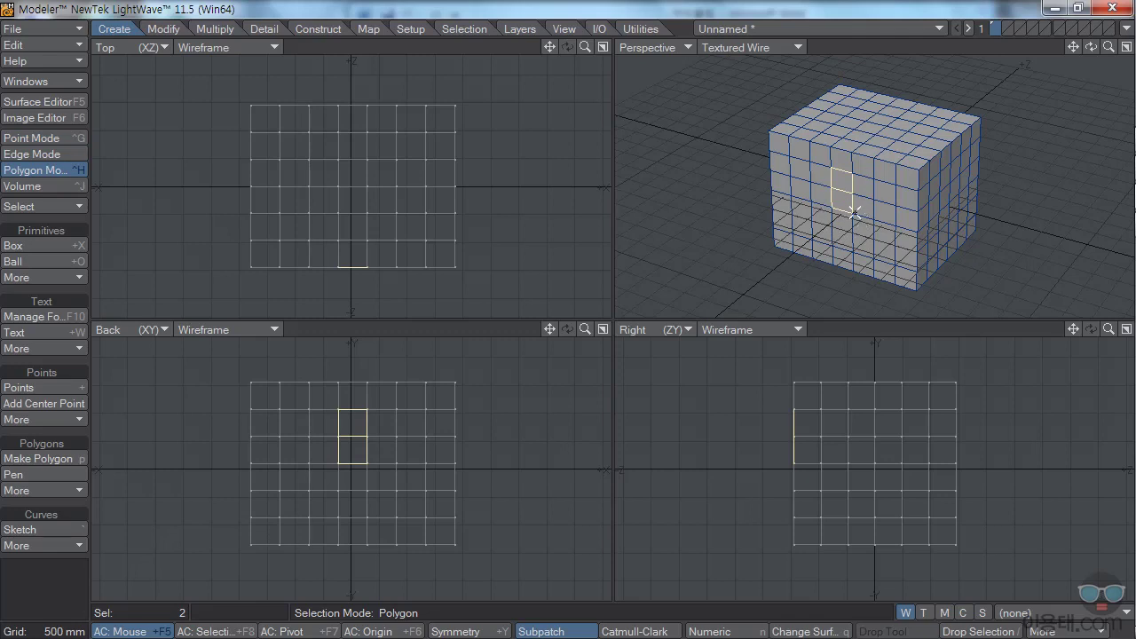
pyautogui.press('/')
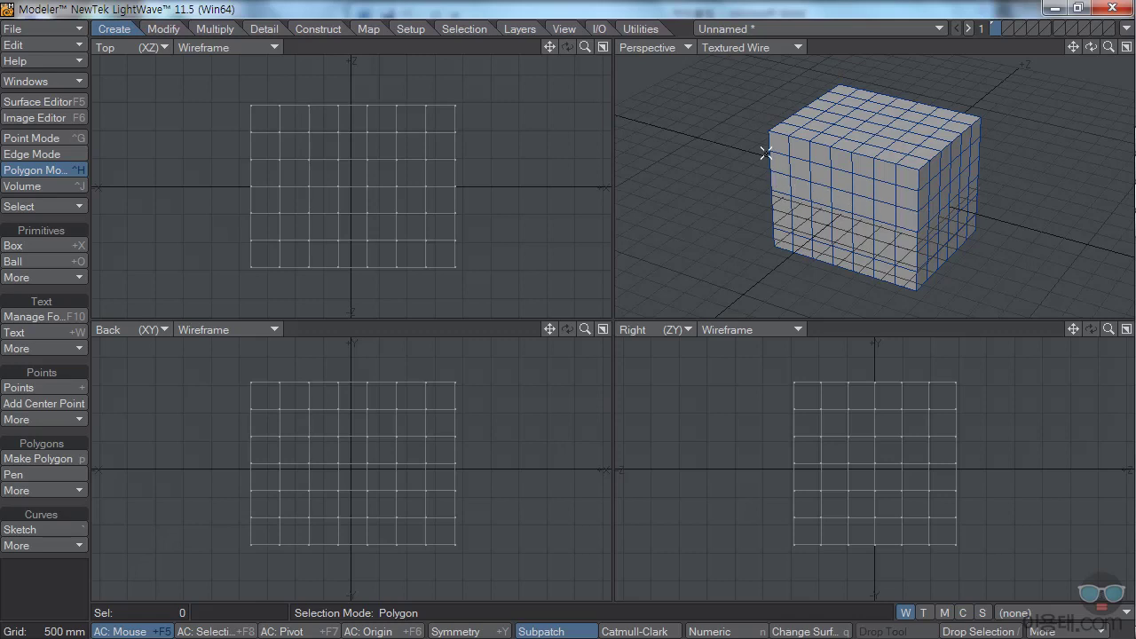
pyautogui.click(840, 201)
pyautogui.moveTo(867, 209)
pyautogui.mouseDown()
pyautogui.moveTo(917, 218)
pyautogui.moveTo(979, 177)
pyautogui.mouseUp()
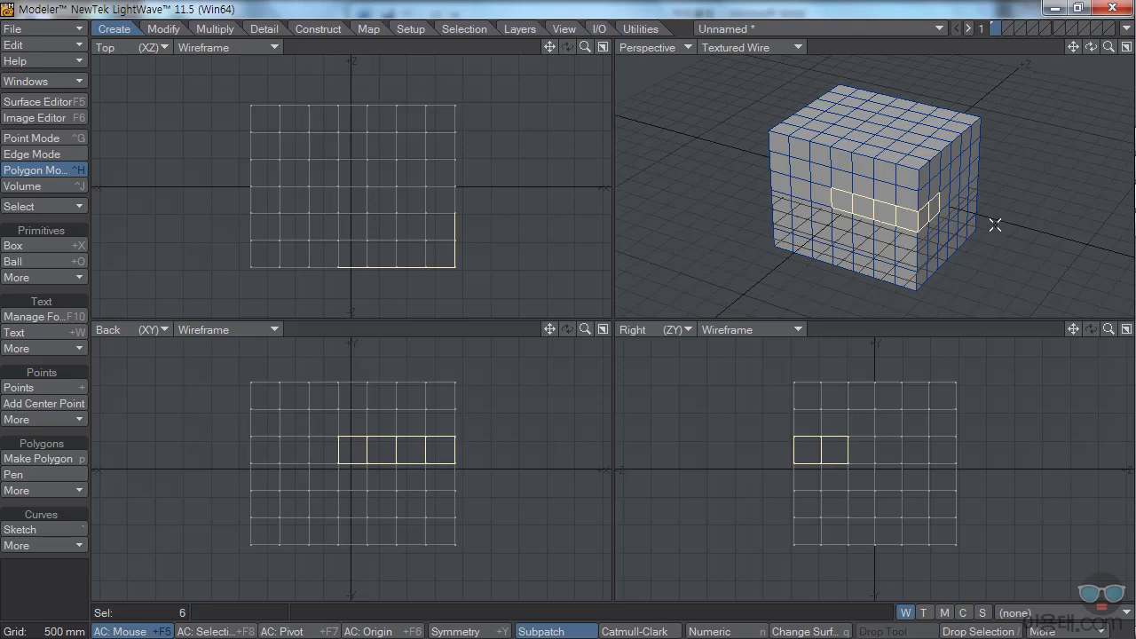
pyautogui.click(879, 45)
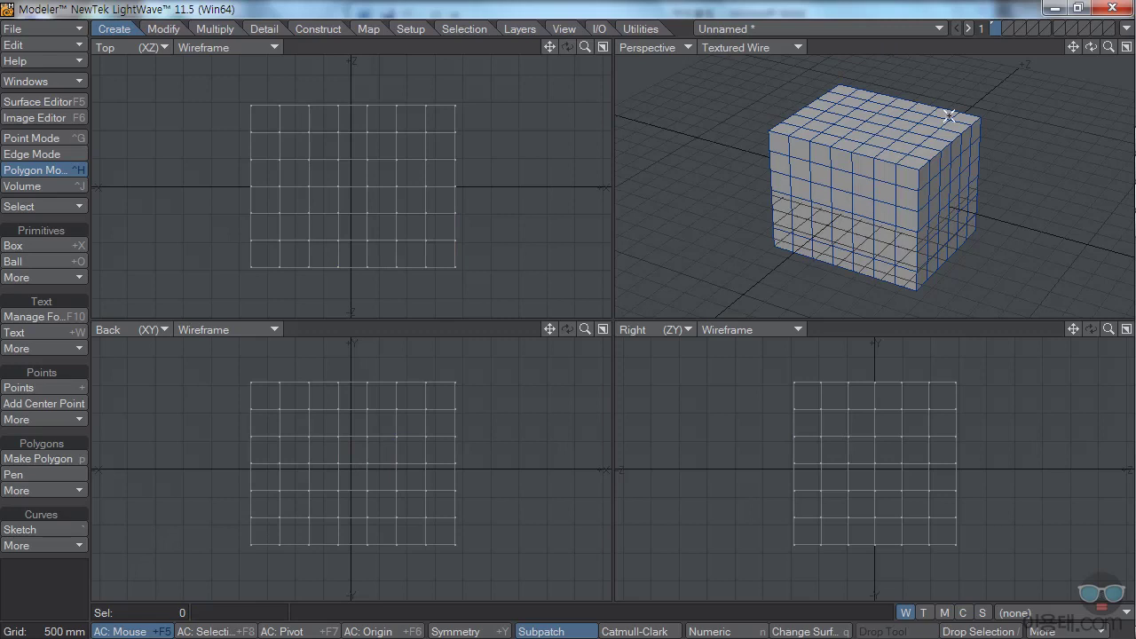
# Select one polygon near the middle of the -Z face, extend it with Loop, and drop the selection
pyautogui.click(841, 202)
pyautogui.click(82, 206)
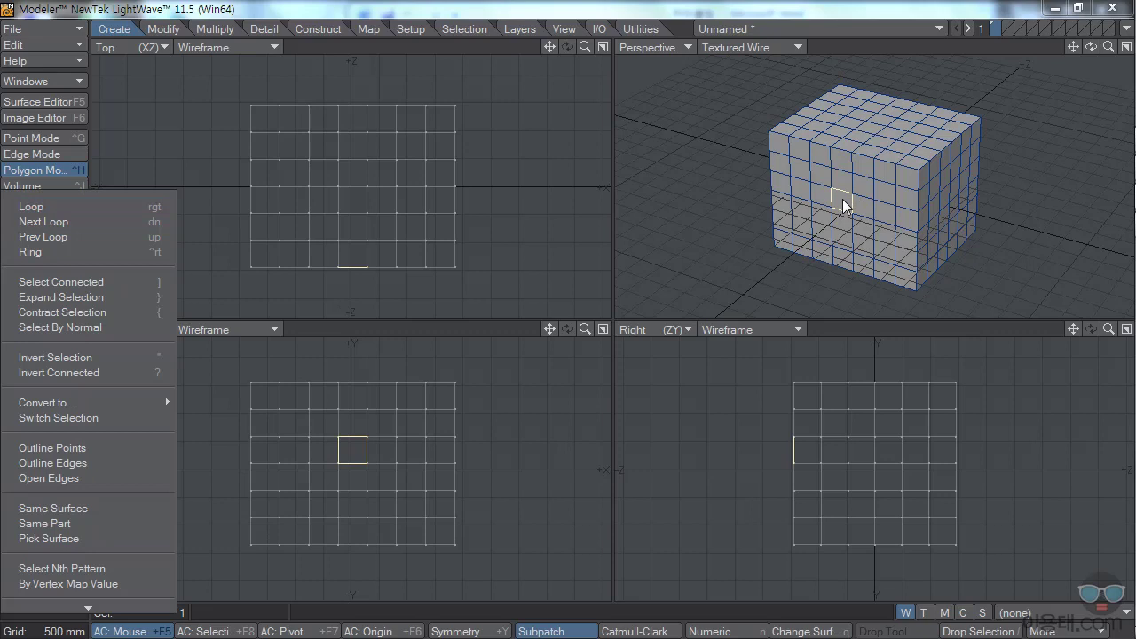
pyautogui.click(104, 207)
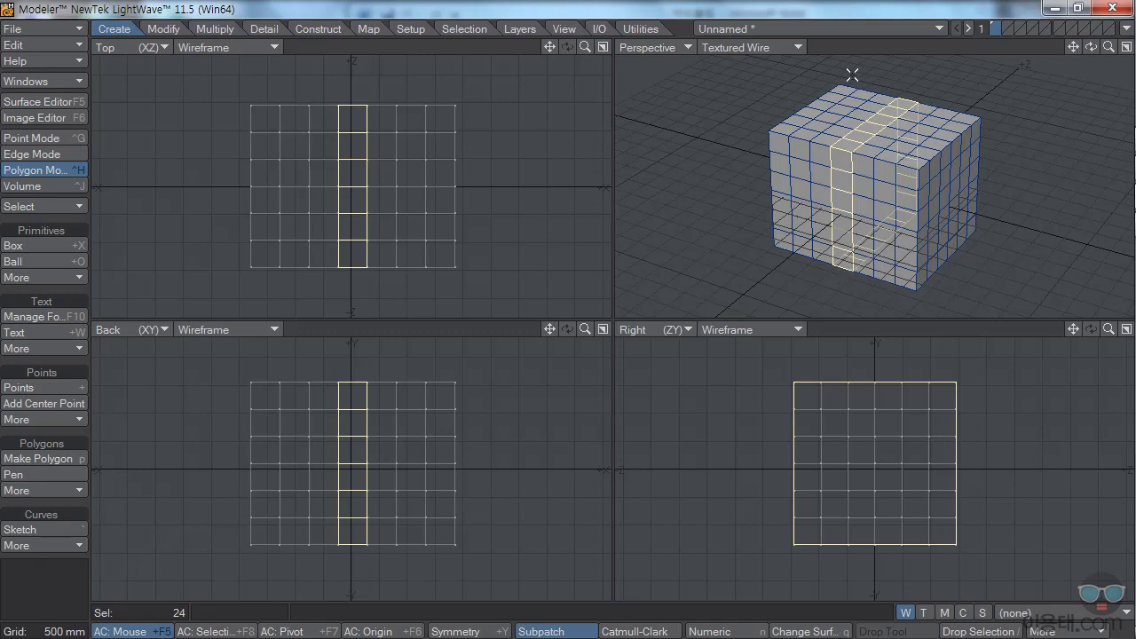
pyautogui.press('/')
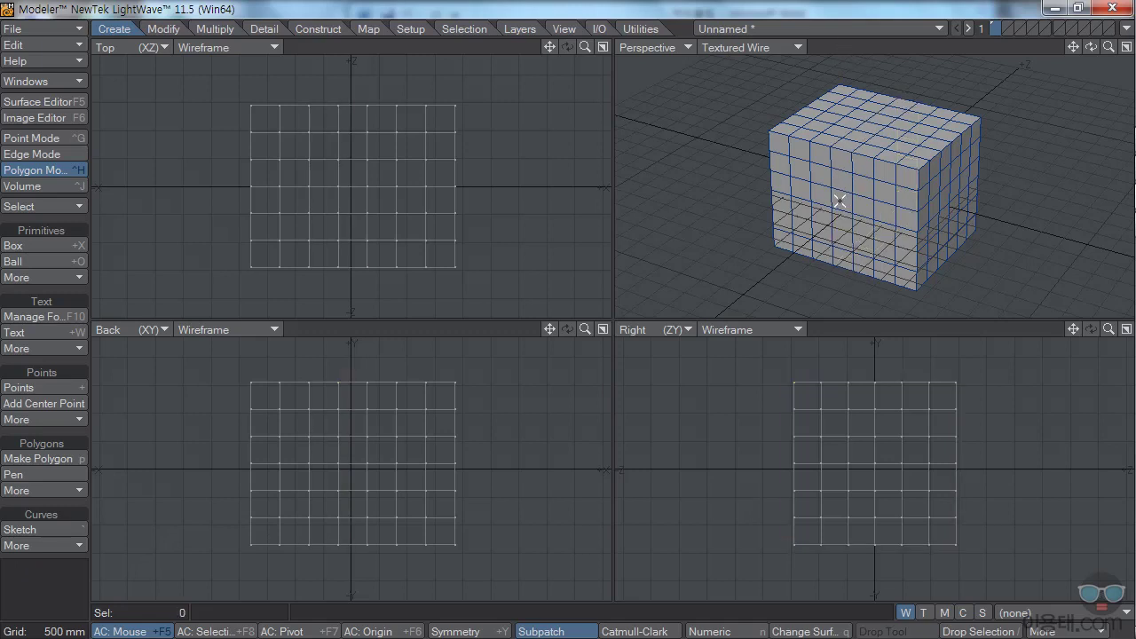
# Select two side-by-side polygons on the -Z face and extend them with Loop into a horizontal band around the box
pyautogui.click(840, 201)
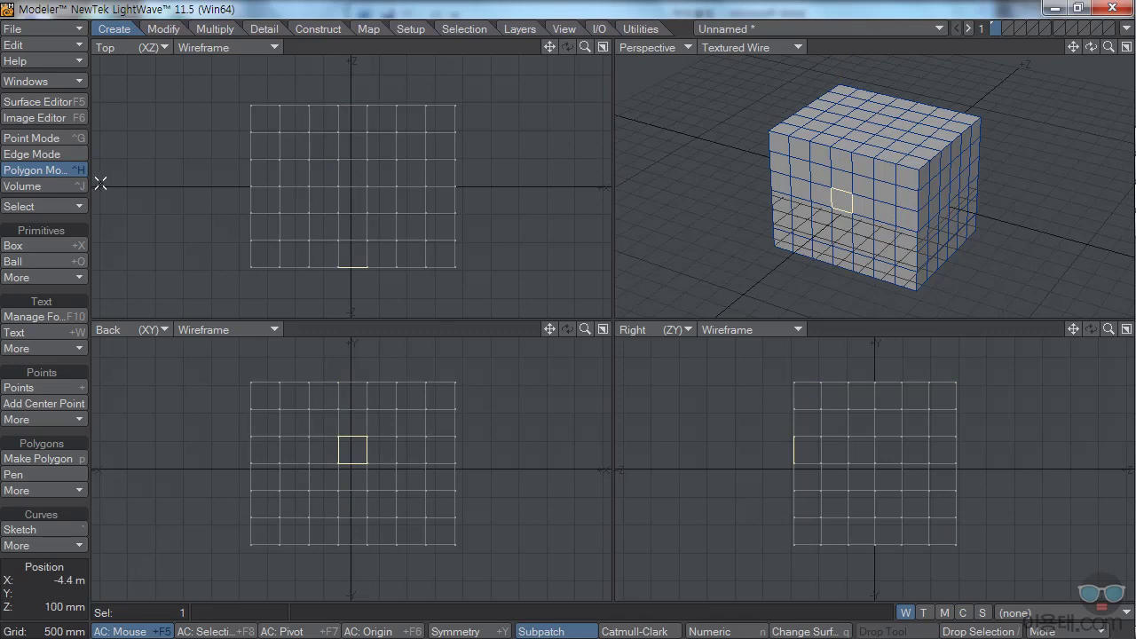
pyautogui.click(79, 205)
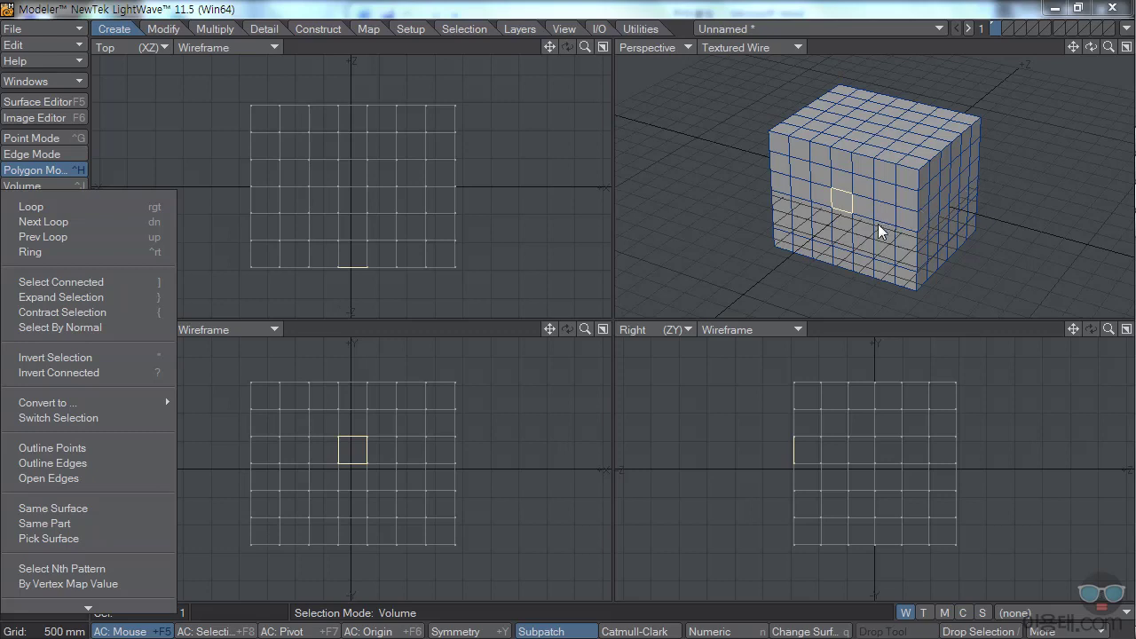
pyautogui.press('Escape')
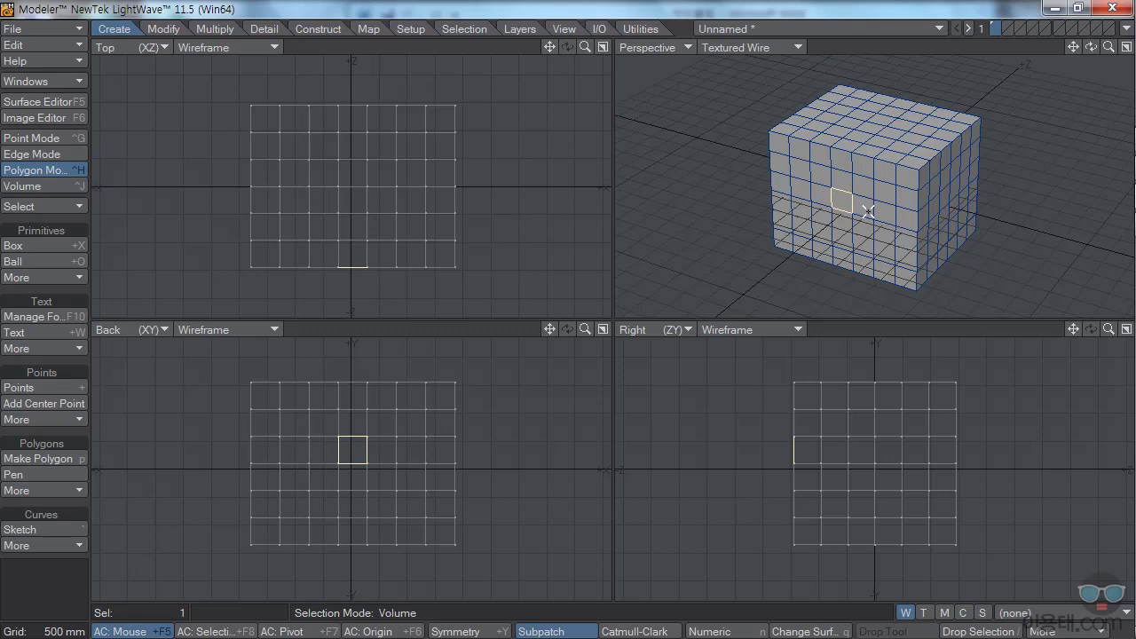
pyautogui.click(862, 208)
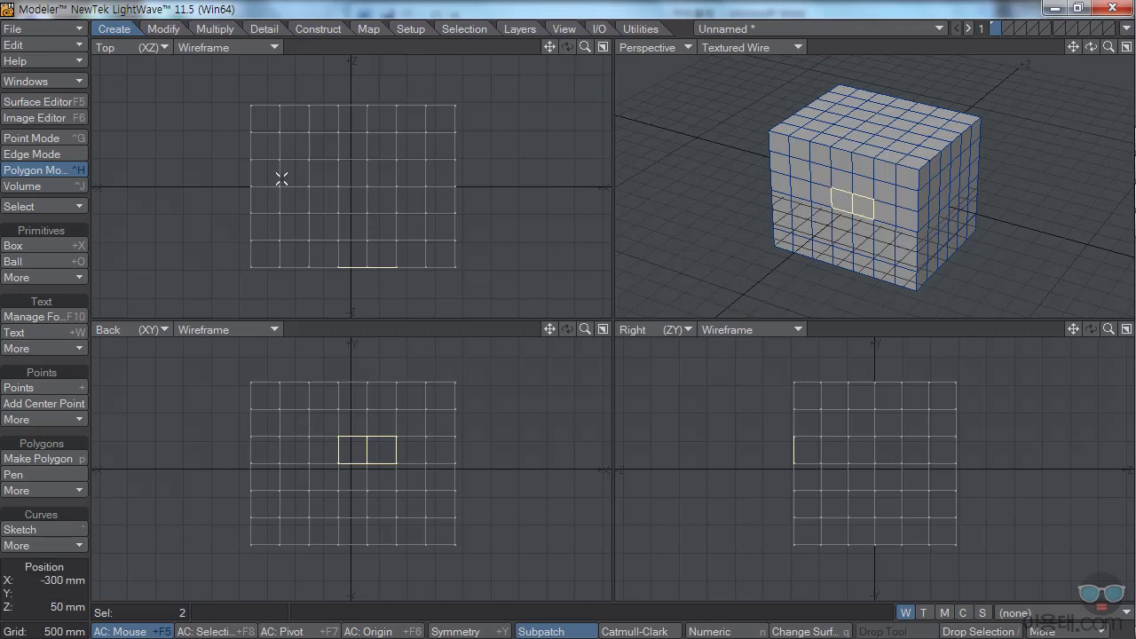
pyautogui.click(78, 206)
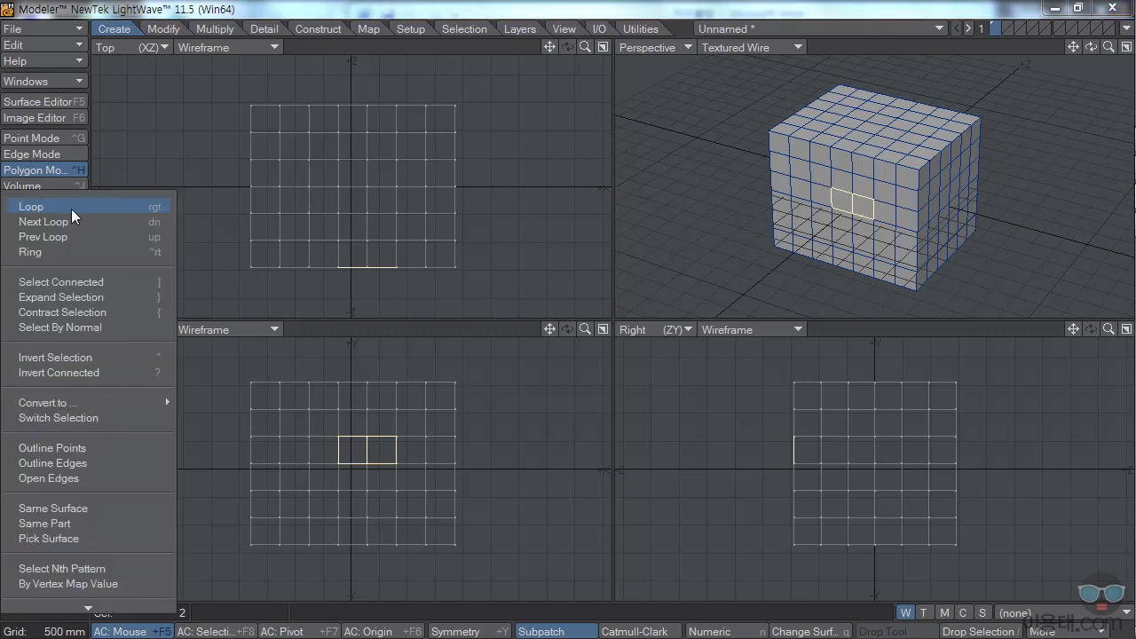
pyautogui.click(77, 209)
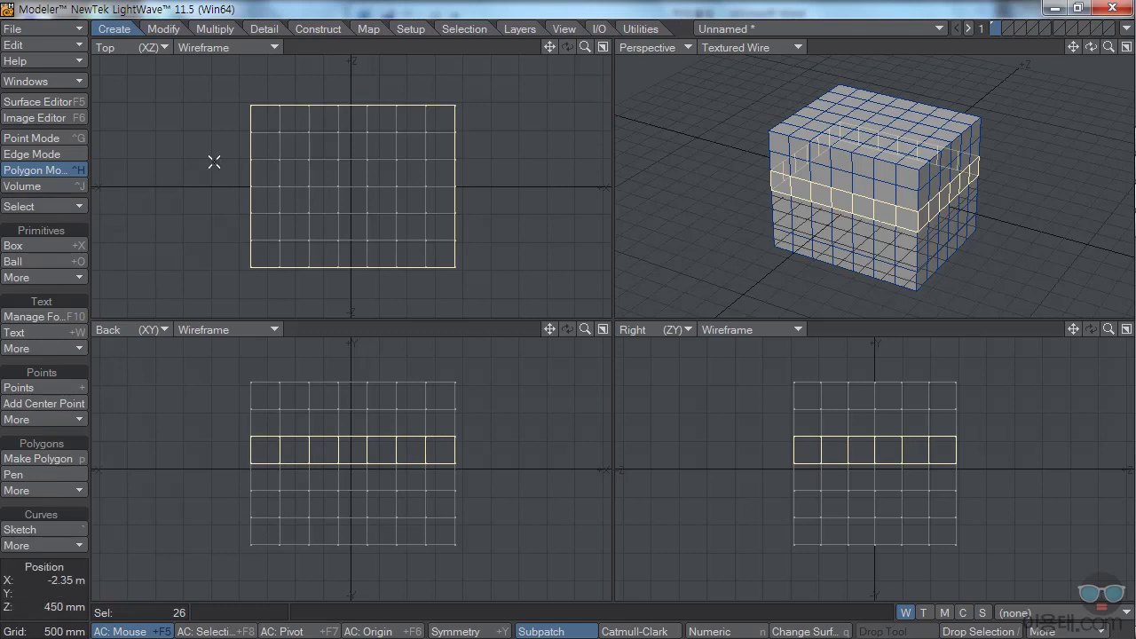
# Shift the horizontal polygon band two rows down with Next Loop, and two rows back up with Prev Loop
pyautogui.click(78, 206)
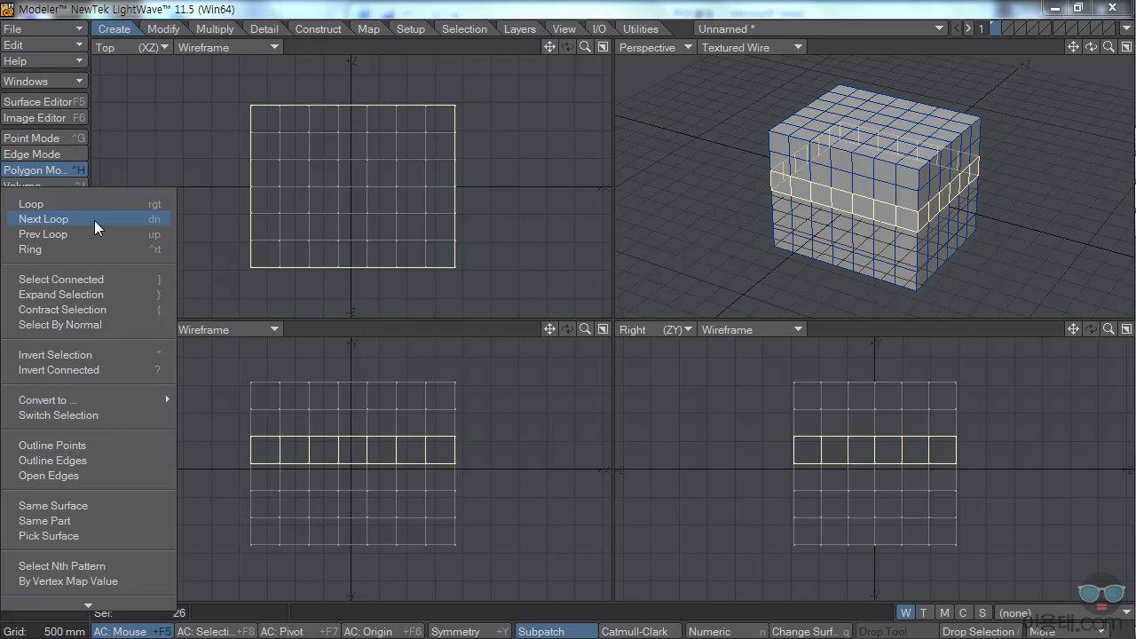
pyautogui.click(94, 220)
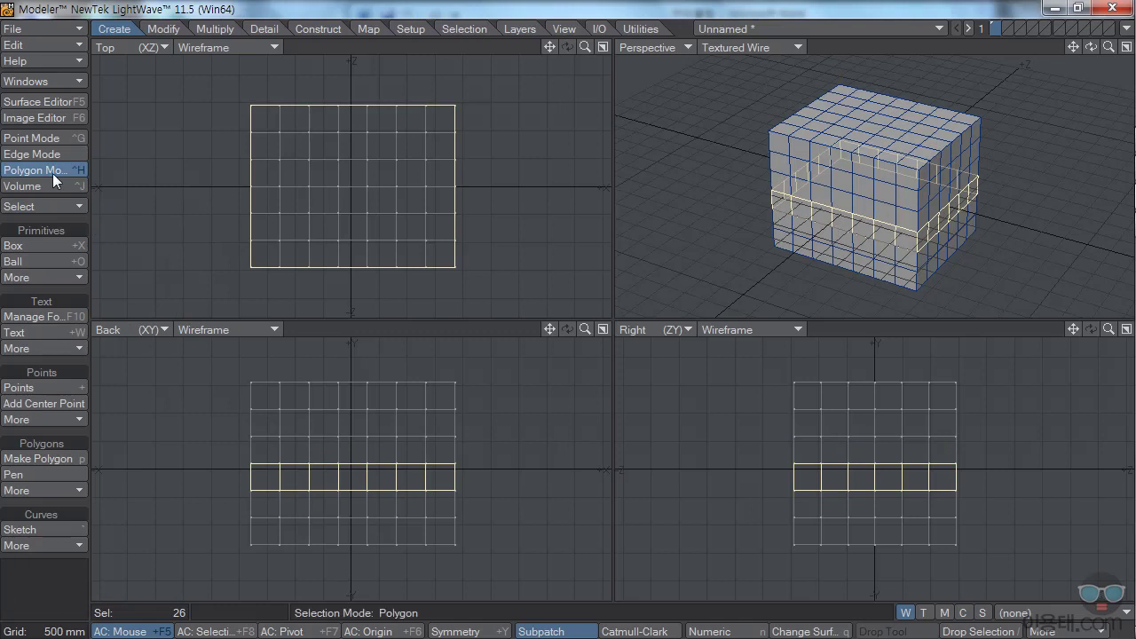
pyautogui.click(79, 207)
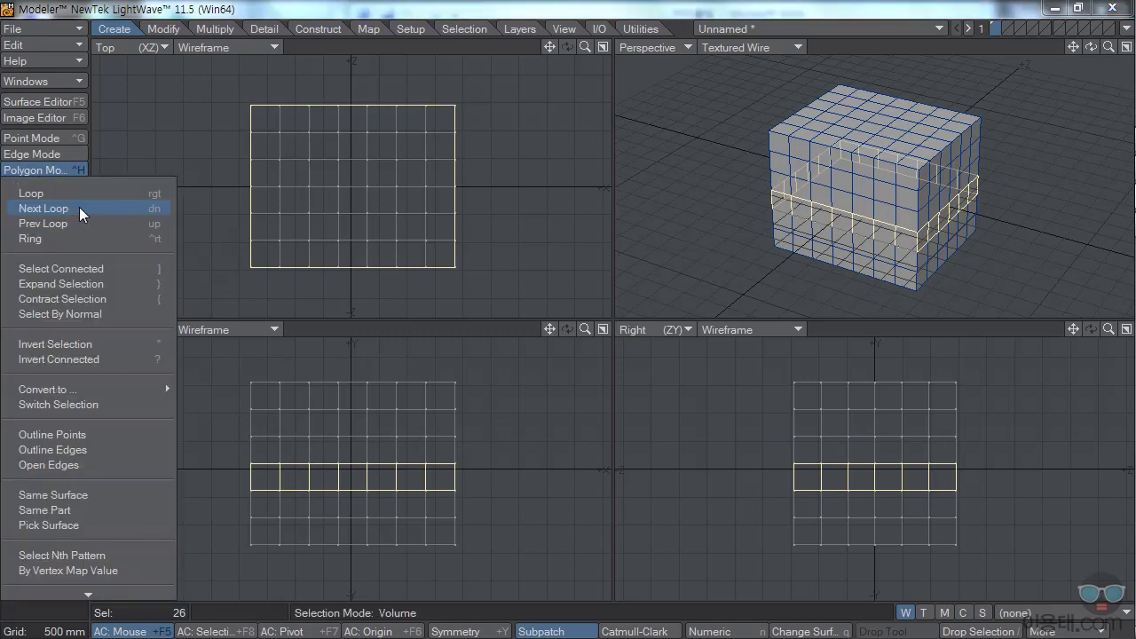
pyautogui.click(81, 209)
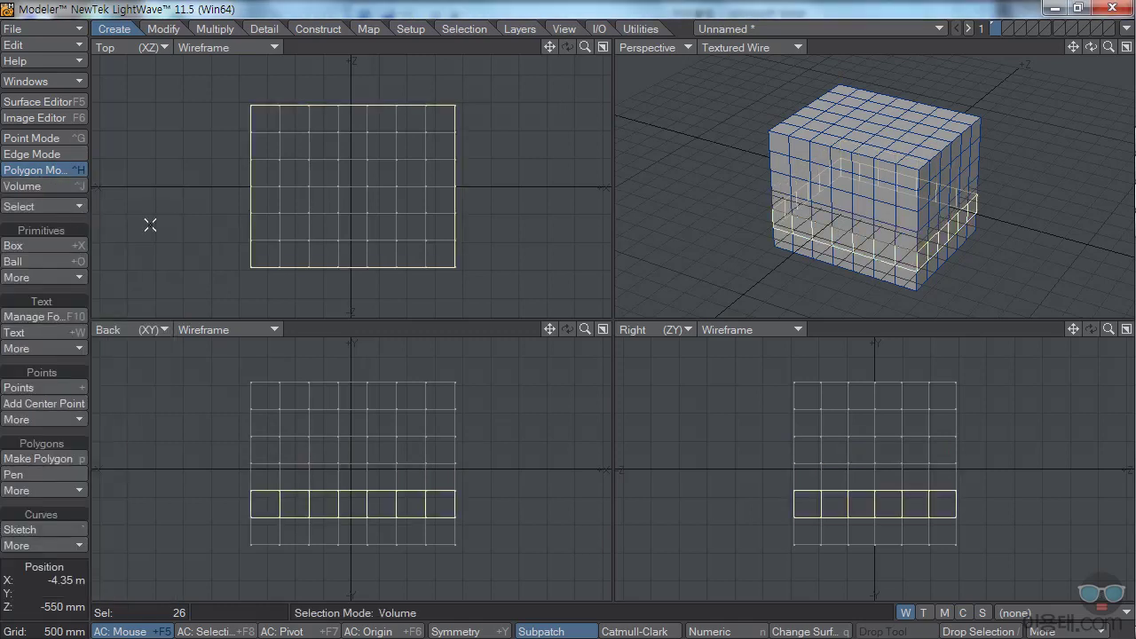
pyautogui.click(80, 208)
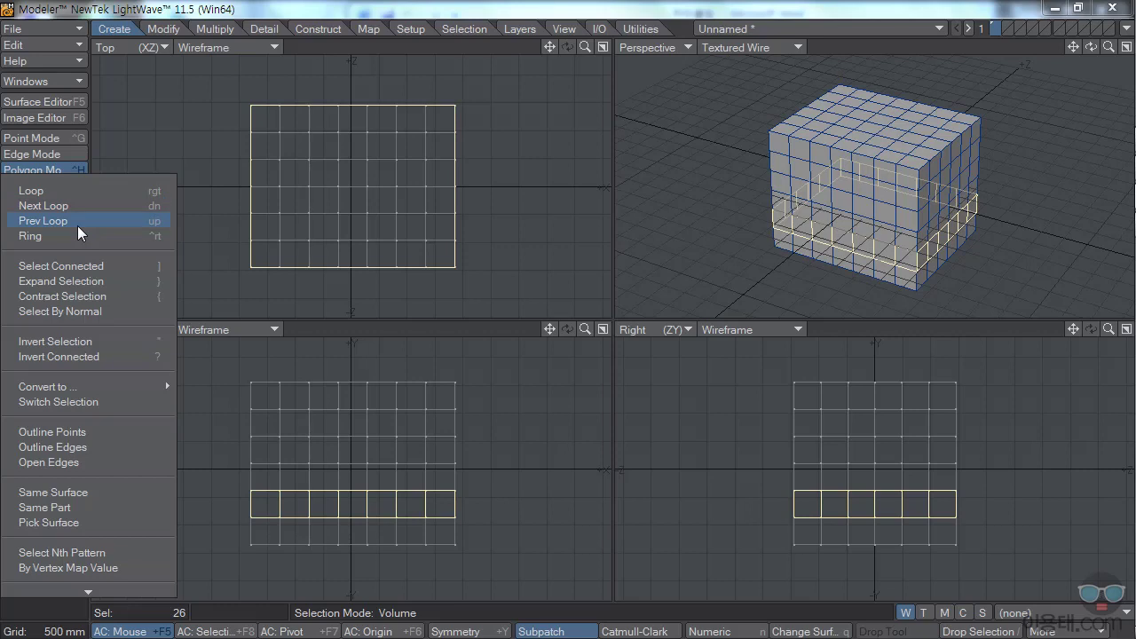
pyautogui.click(75, 224)
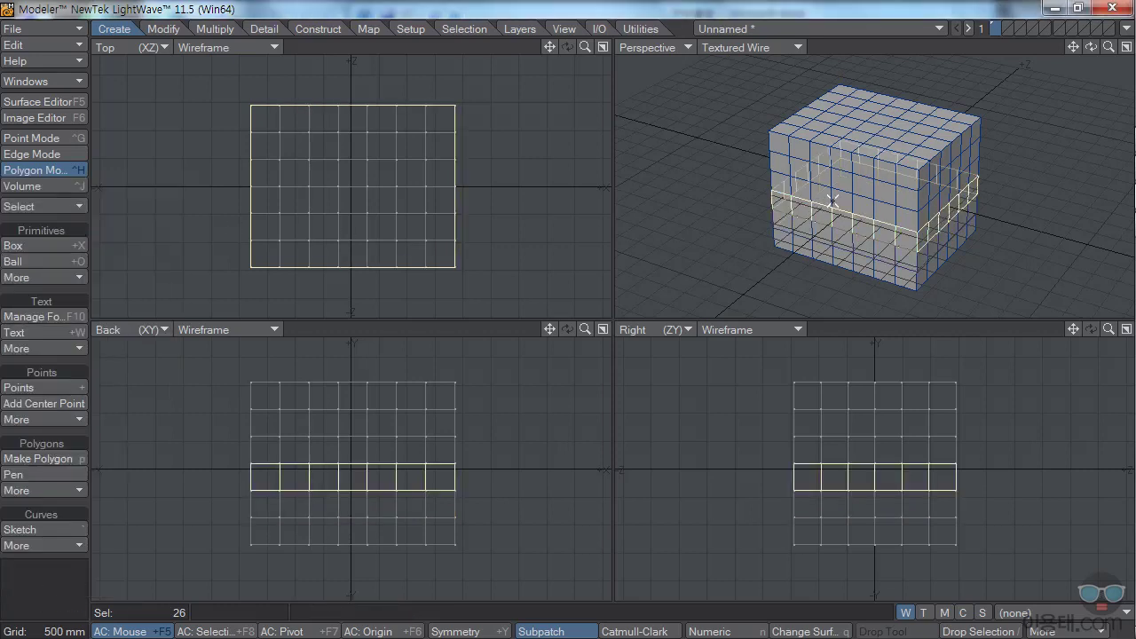
pyautogui.click(81, 207)
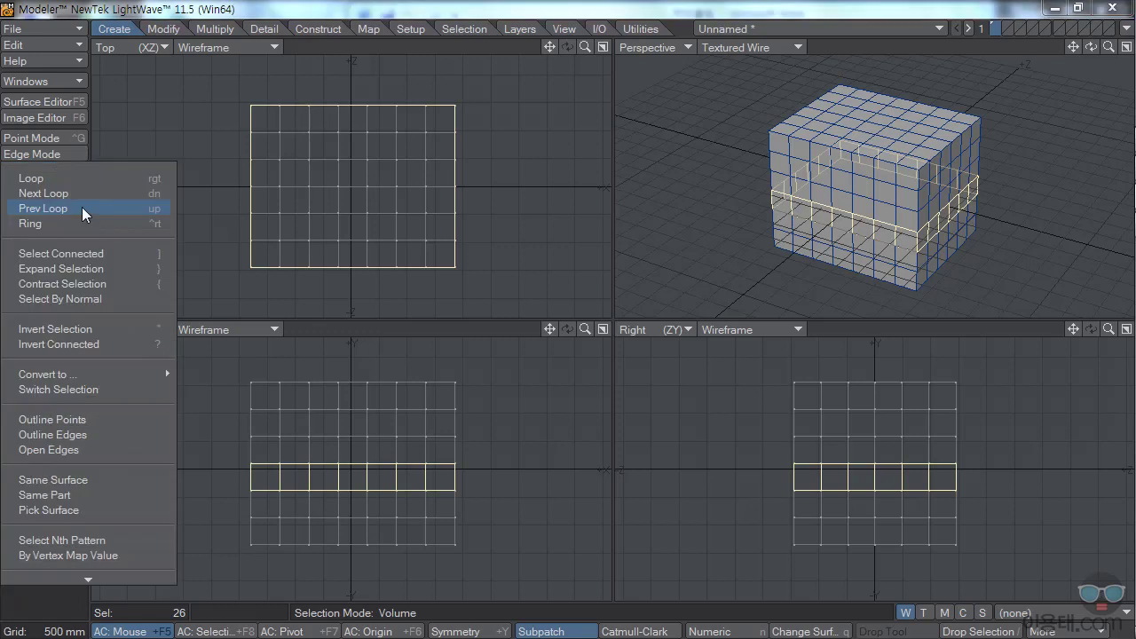
pyautogui.click(66, 208)
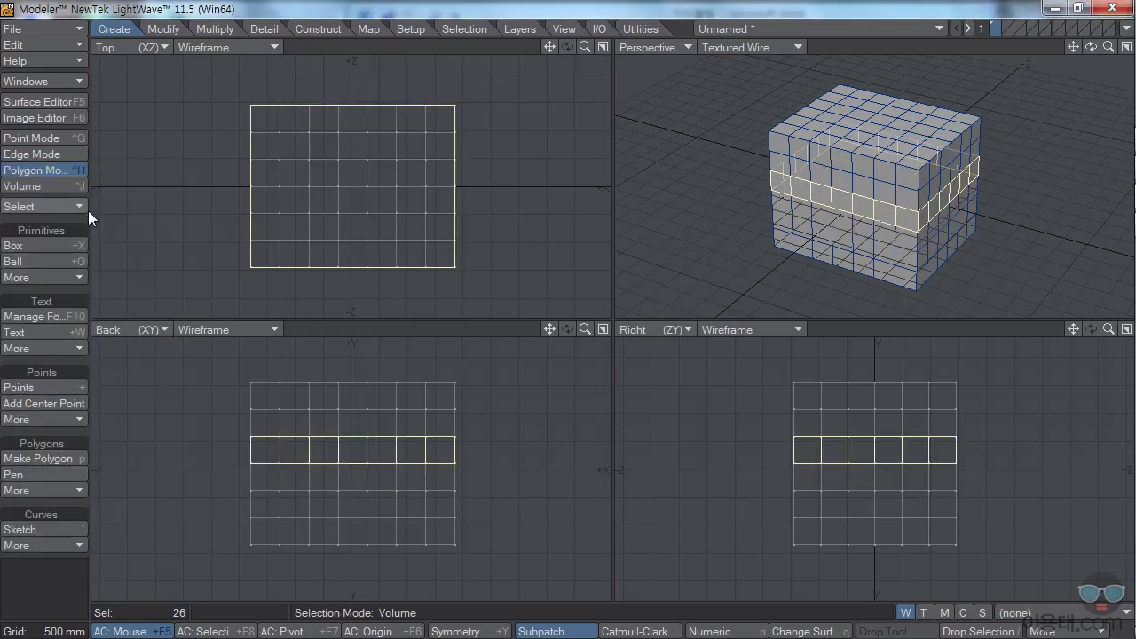
# In edge mode, select a vertical edge on the -Z face, extend it around the box with Ring, and drop the selection
pyautogui.click(78, 203)
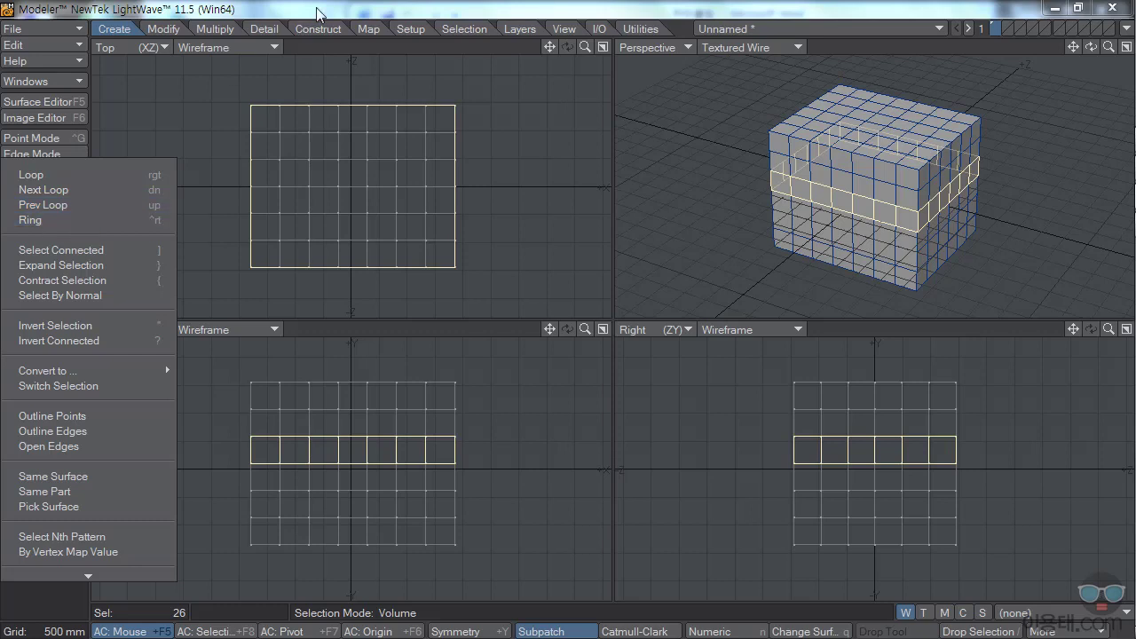
pyautogui.click(77, 220)
pyautogui.click(47, 155)
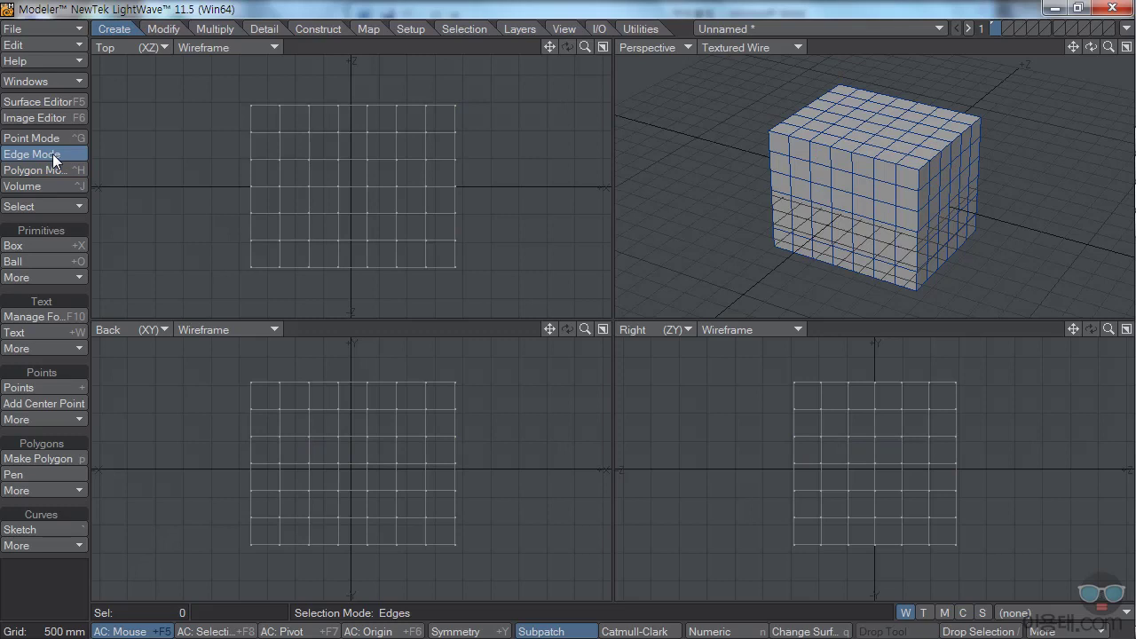
pyautogui.click(838, 195)
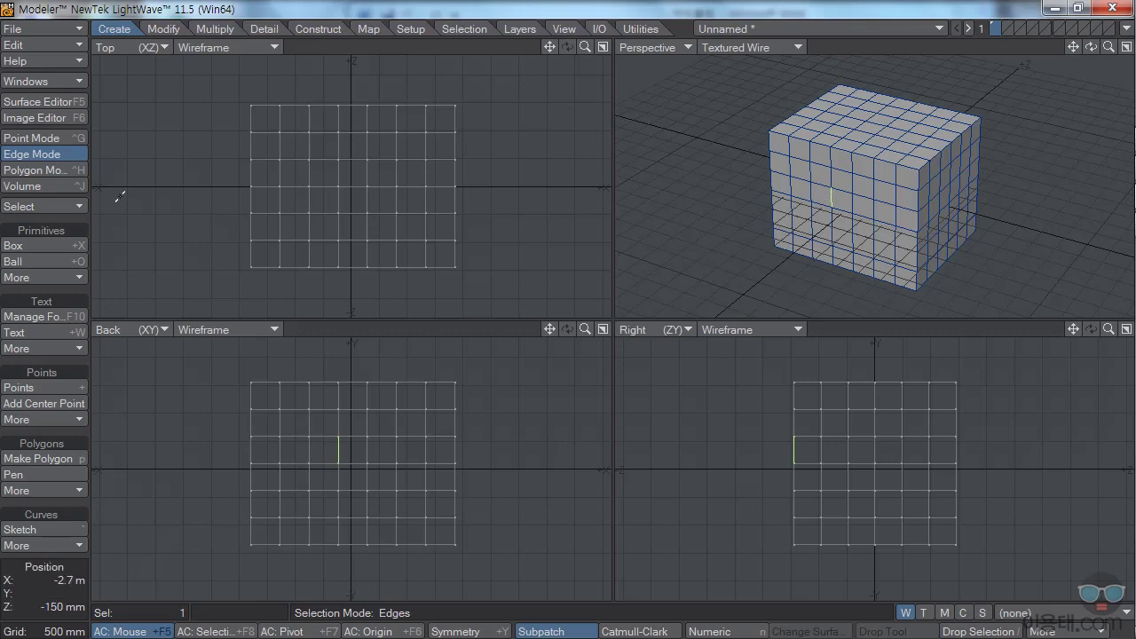
pyautogui.click(76, 205)
pyautogui.click(56, 227)
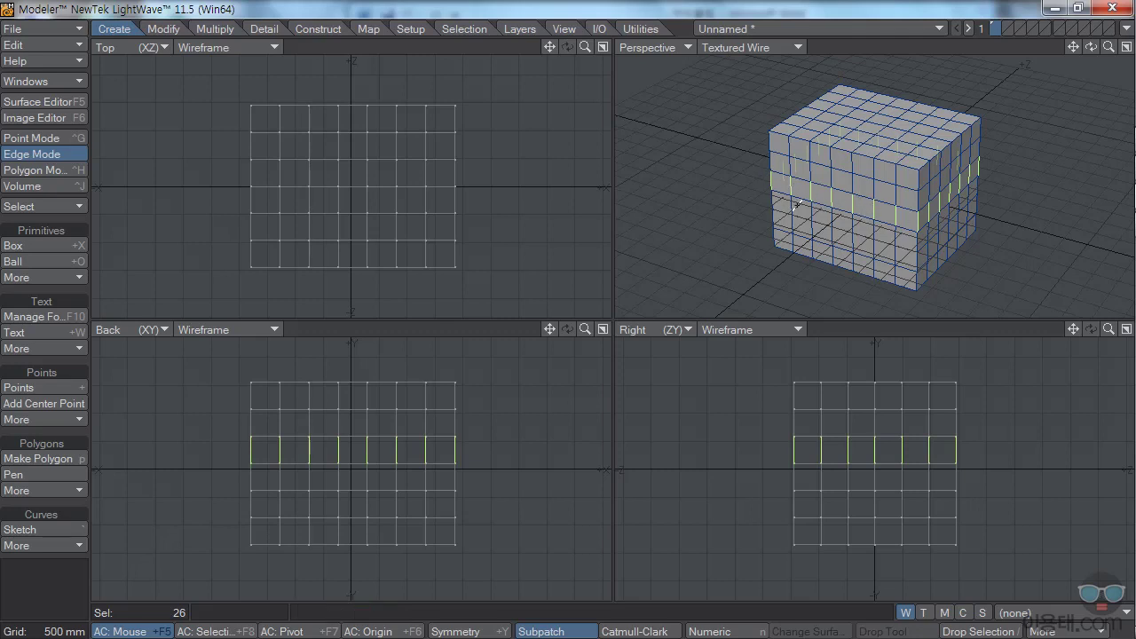
pyautogui.click(848, 50)
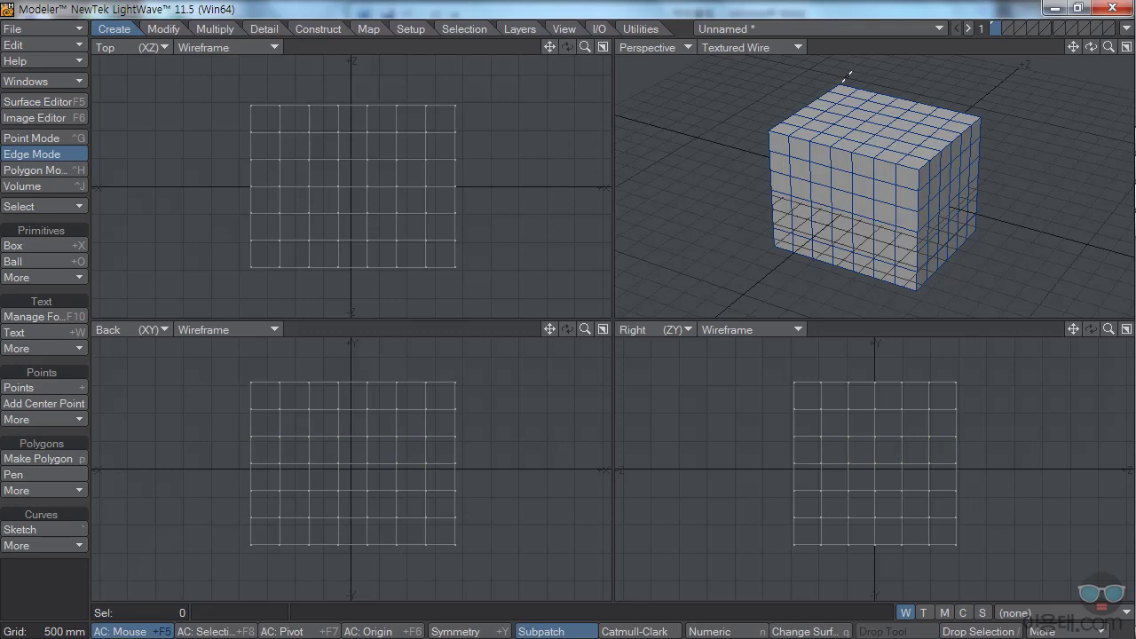
# Select a horizontal edge on the -Z face, extend it into a vertical band of edges with Ring, and drop the selection
pyautogui.click(844, 187)
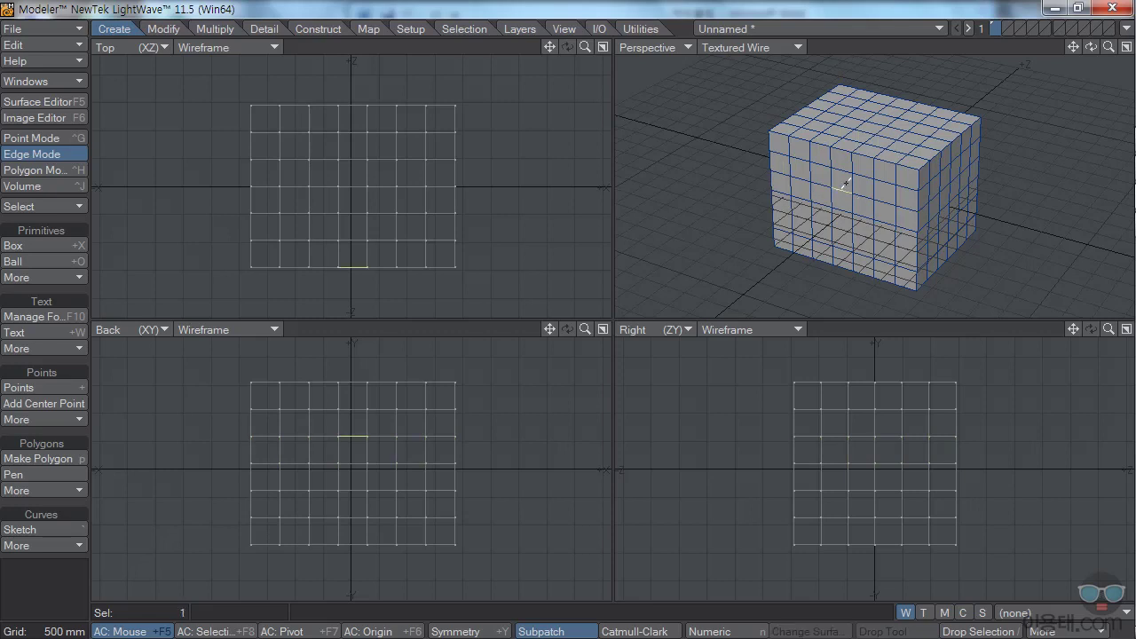
pyautogui.click(79, 207)
pyautogui.click(71, 207)
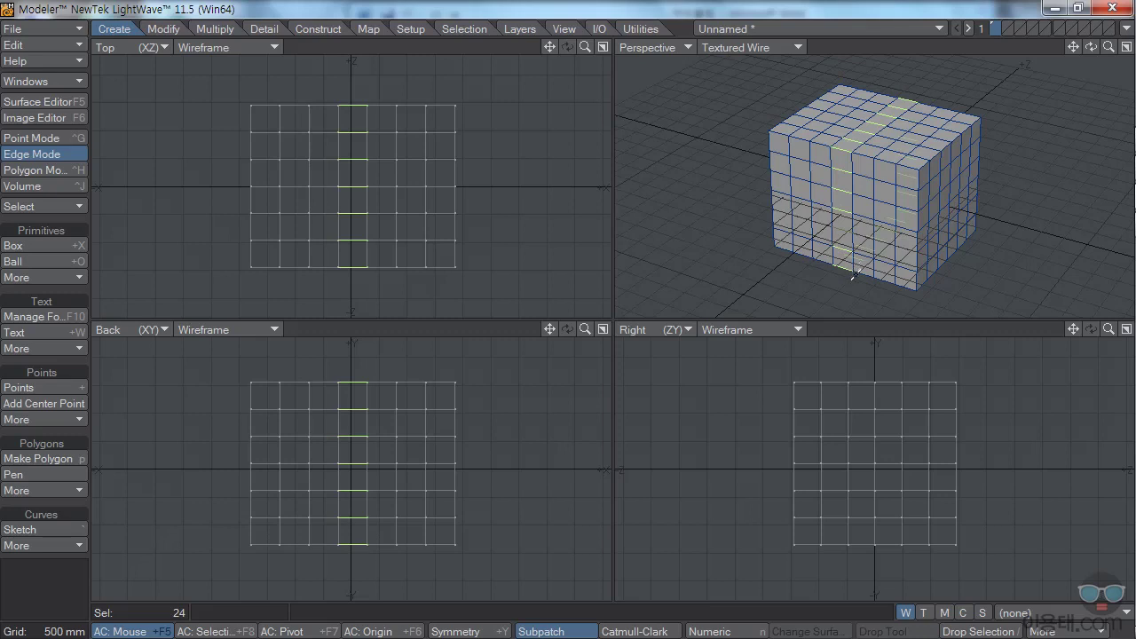
pyautogui.press('/')
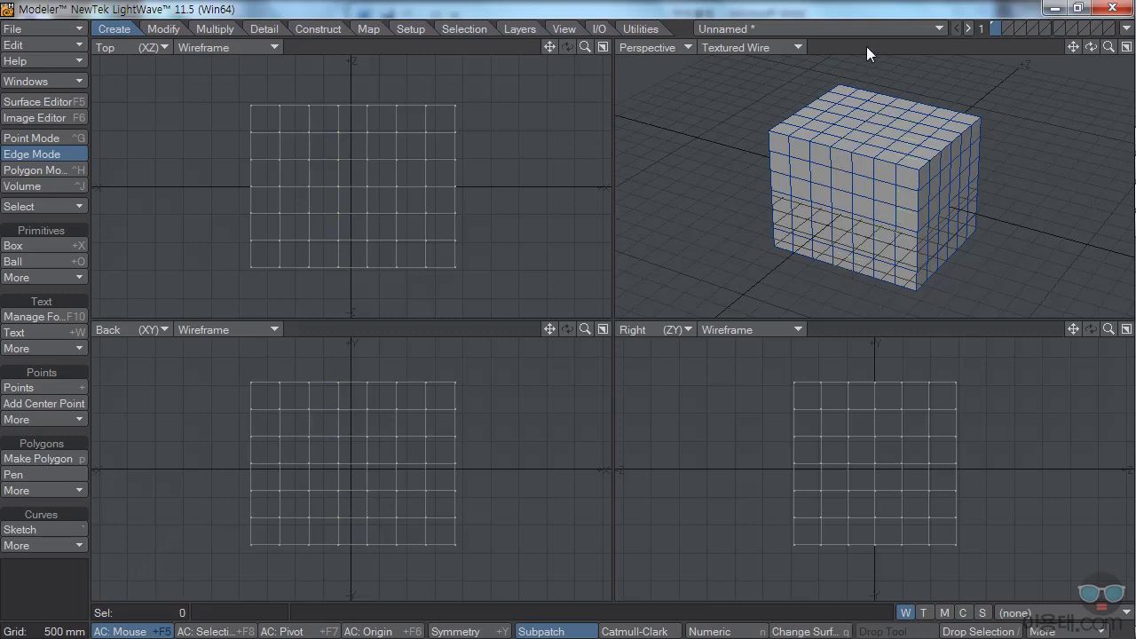
pyautogui.click(81, 205)
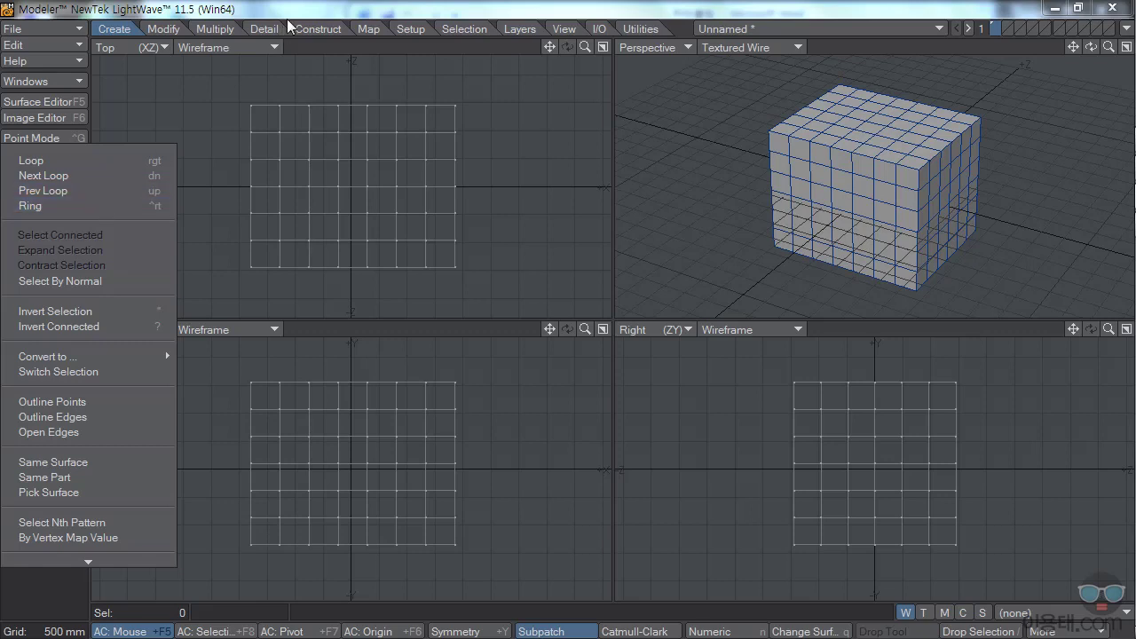
pyautogui.click(311, 6)
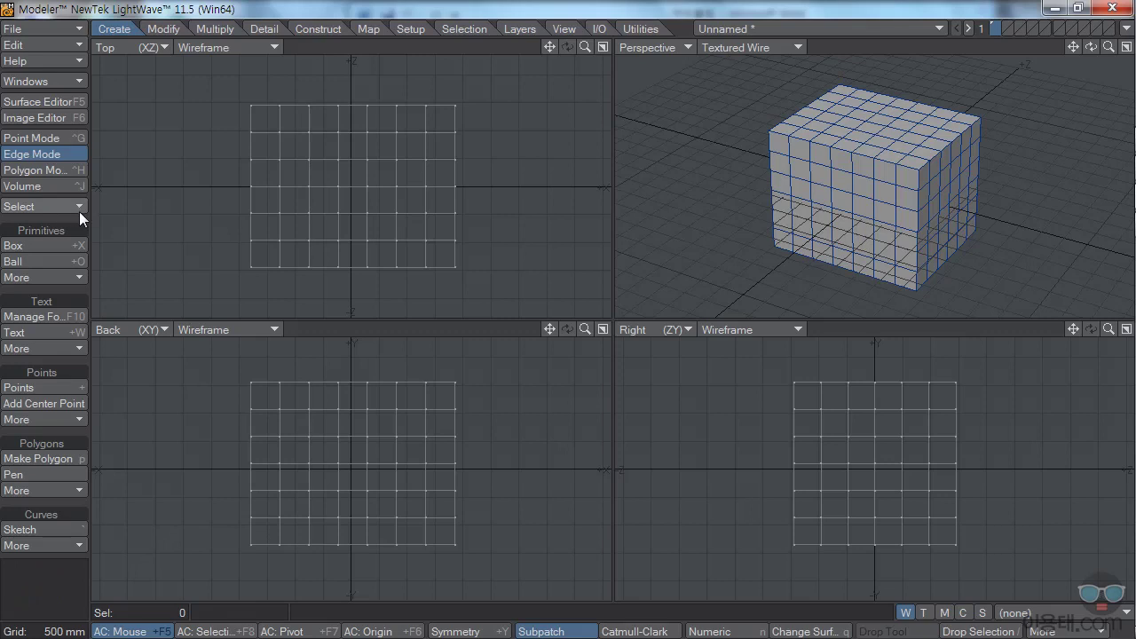
# In polygon mode, try moving the selected horizontal polygon band down 50 mm with Move, and undo the move
pyautogui.hotkey('ctrl', 'h')
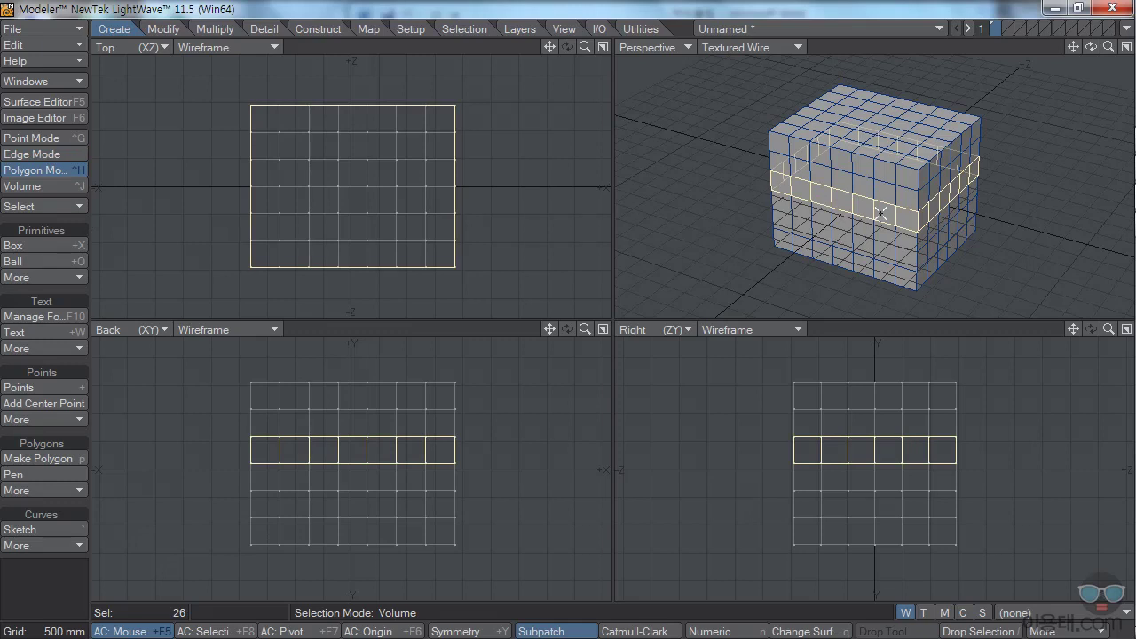
pyautogui.click(161, 30)
pyautogui.click(36, 245)
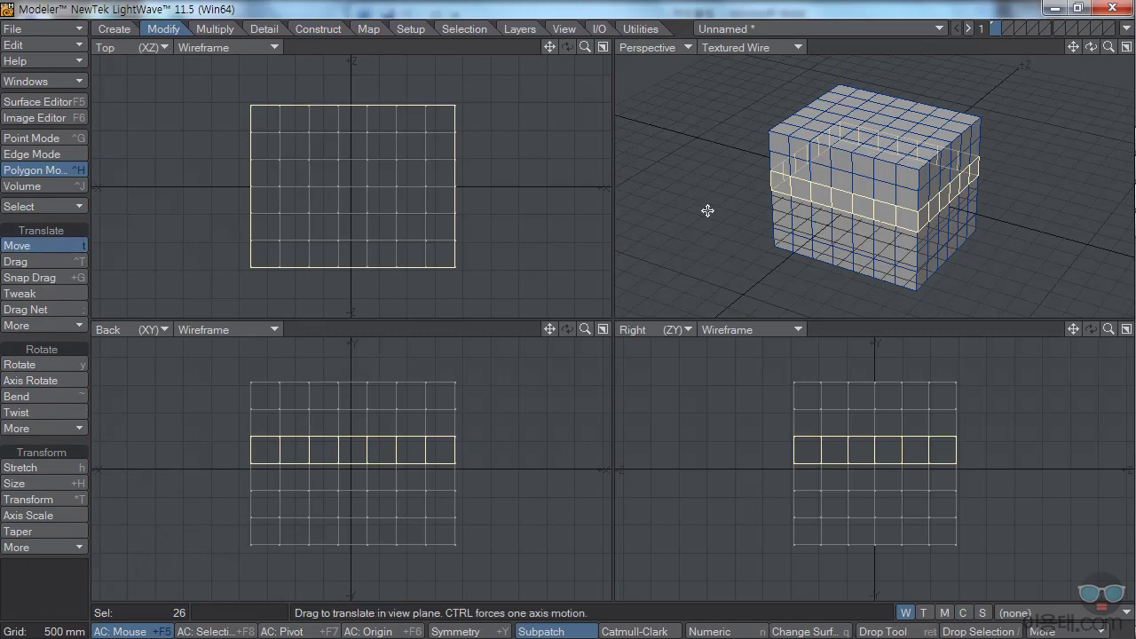
pyautogui.moveTo(712, 204)
pyautogui.mouseDown()
pyautogui.moveTo(663, 229)
pyautogui.moveTo(742, 225)
pyautogui.moveTo(755, 213)
pyautogui.moveTo(685, 193)
pyautogui.moveTo(741, 200)
pyautogui.moveTo(702, 213)
pyautogui.moveTo(735, 213)
pyautogui.moveTo(708, 205)
pyautogui.mouseUp()
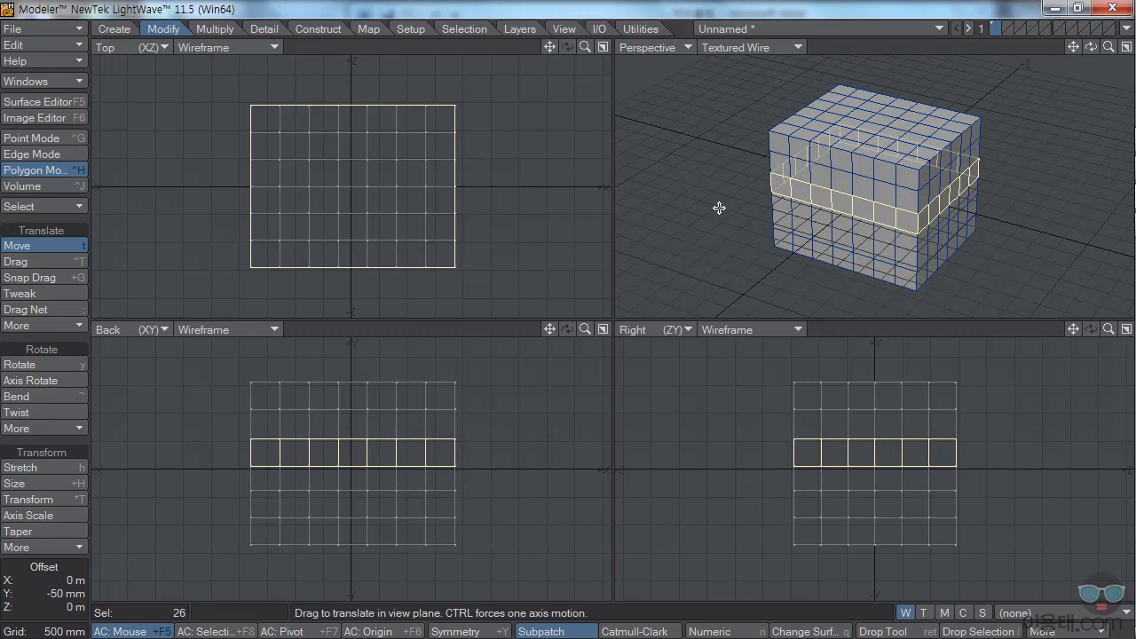
pyautogui.hotkey('ctrl', 'z')
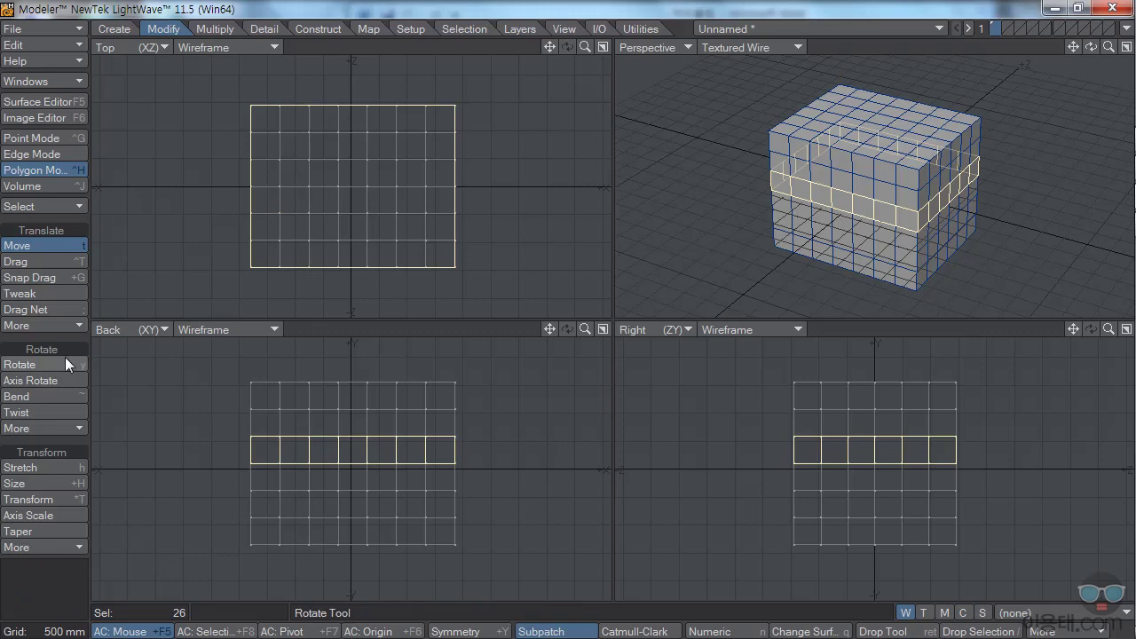
# Try rotating the horizontal band with Rotate and scaling it to 104% with Size, undoing each change
pyautogui.click(31, 364)
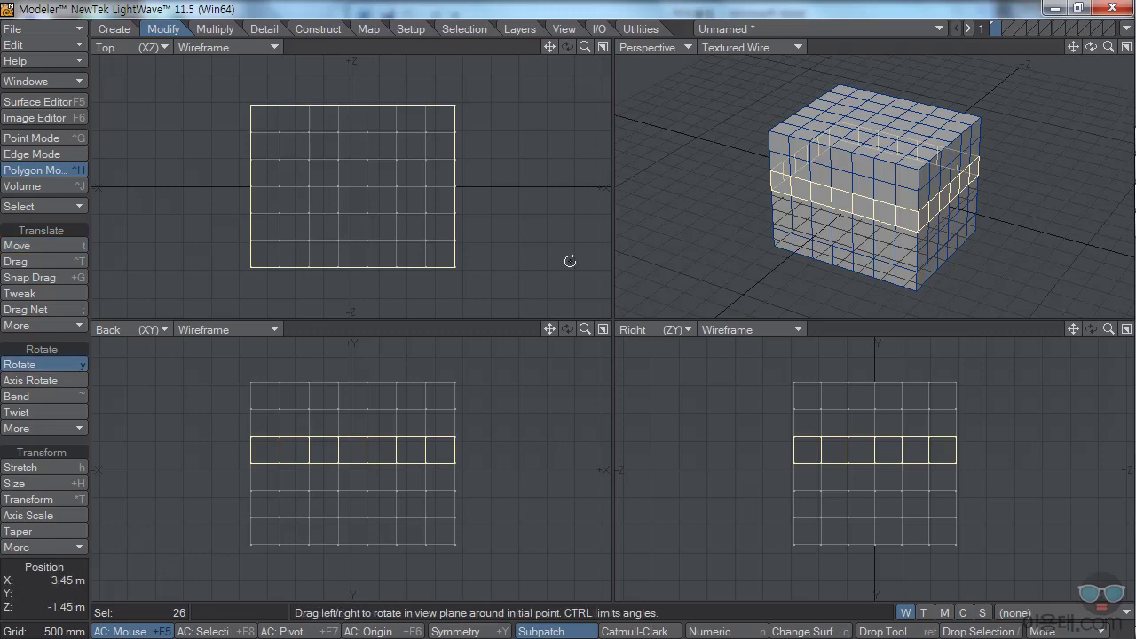
pyautogui.moveTo(717, 203)
pyautogui.mouseDown()
pyautogui.moveTo(747, 204)
pyautogui.moveTo(682, 203)
pyautogui.moveTo(721, 203)
pyautogui.moveTo(709, 203)
pyautogui.mouseUp()
pyautogui.hotkey('ctrl', 'z')
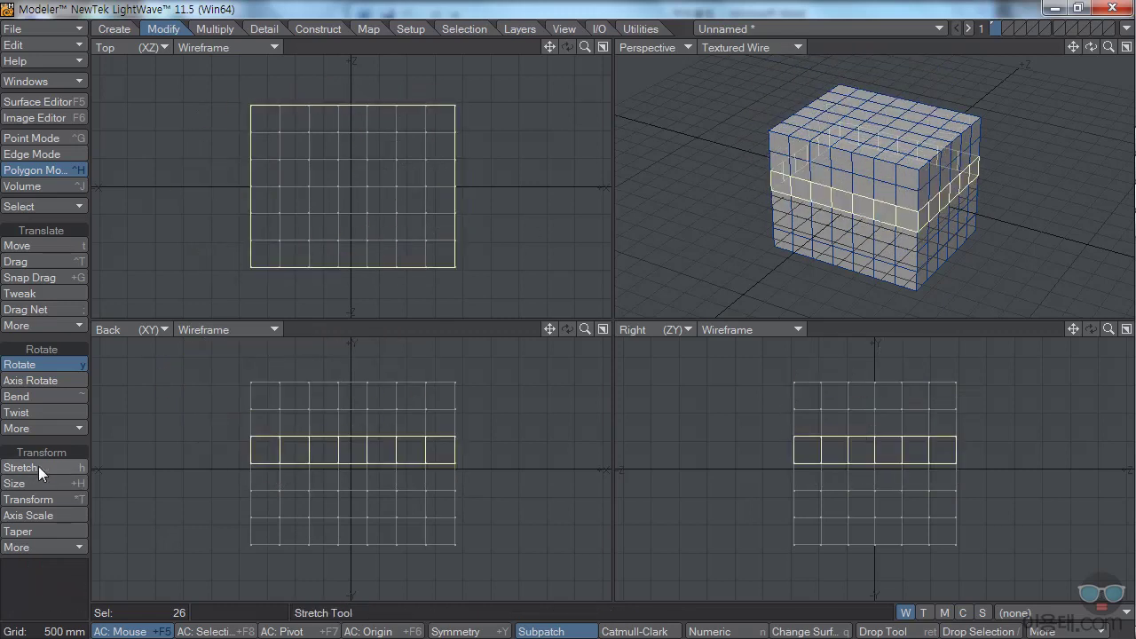
pyautogui.click(25, 484)
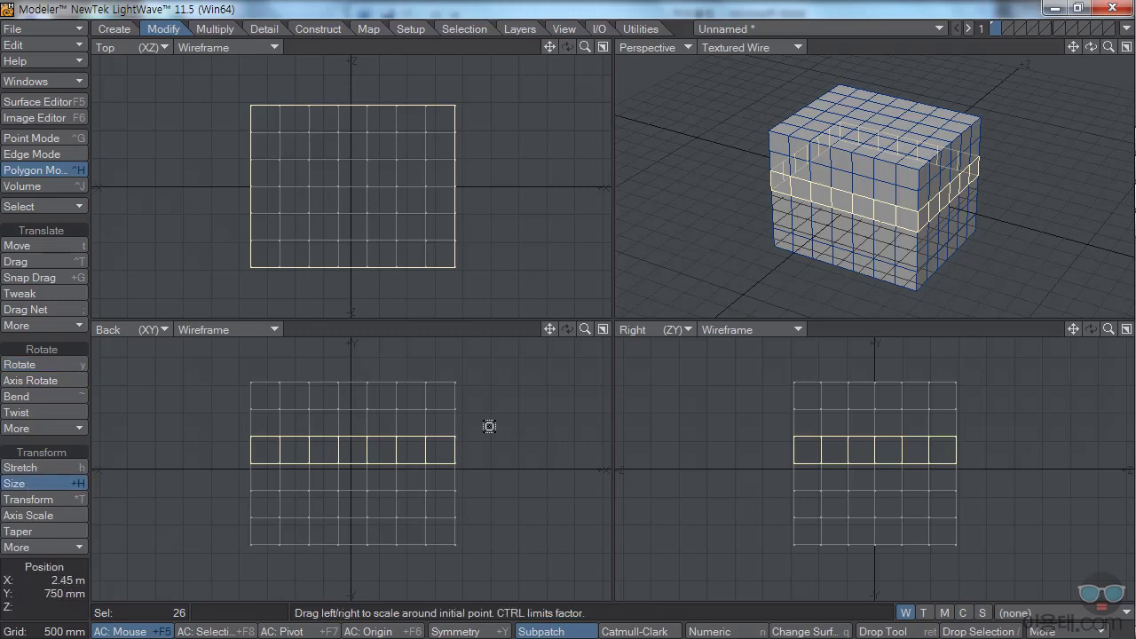
pyautogui.moveTo(191, 498)
pyautogui.mouseDown()
pyautogui.moveTo(386, 497)
pyautogui.moveTo(100, 498)
pyautogui.moveTo(246, 498)
pyautogui.moveTo(200, 498)
pyautogui.mouseUp()
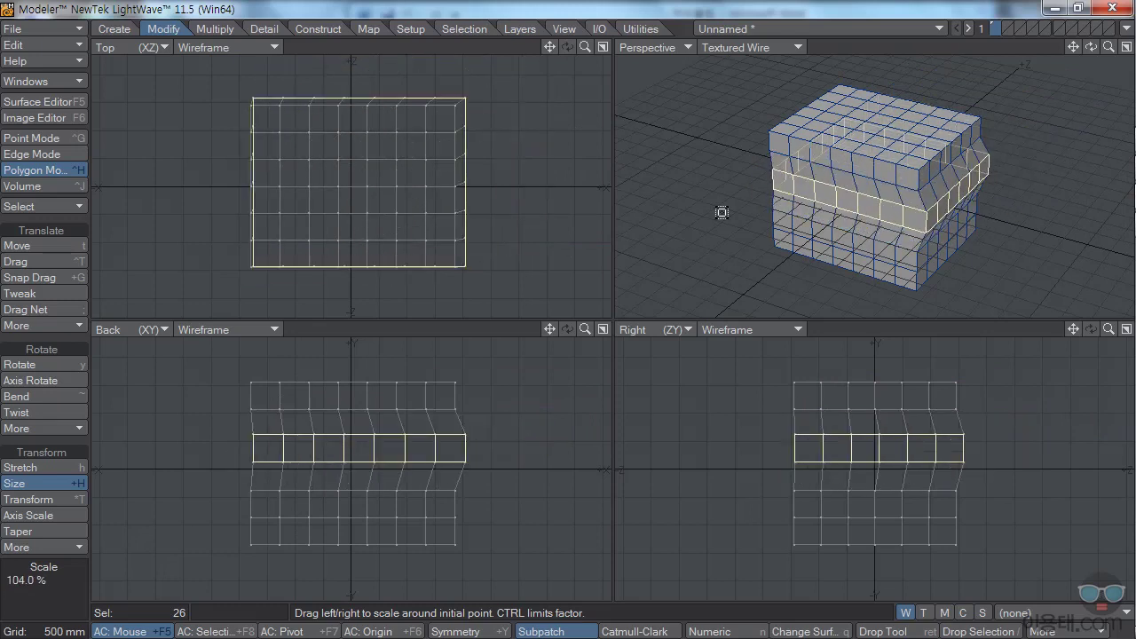
pyautogui.hotkey('ctrl', 'z')
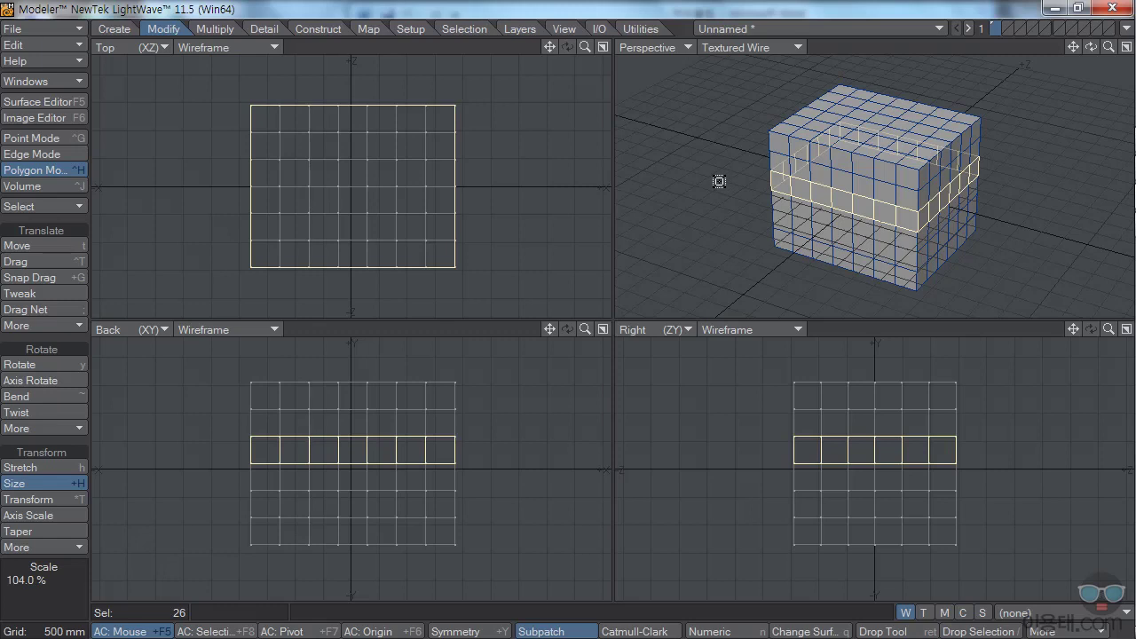
# Extend the band selection to the whole box with Select Connected, delete it, and undo the deletion
pyautogui.click(78, 207)
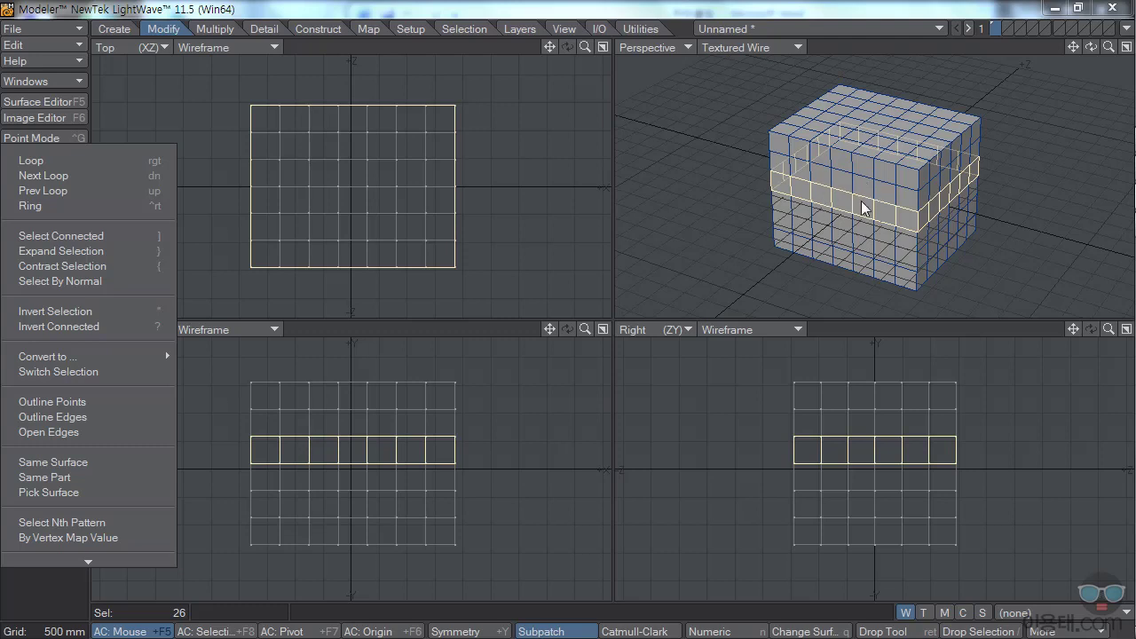
pyautogui.click(87, 237)
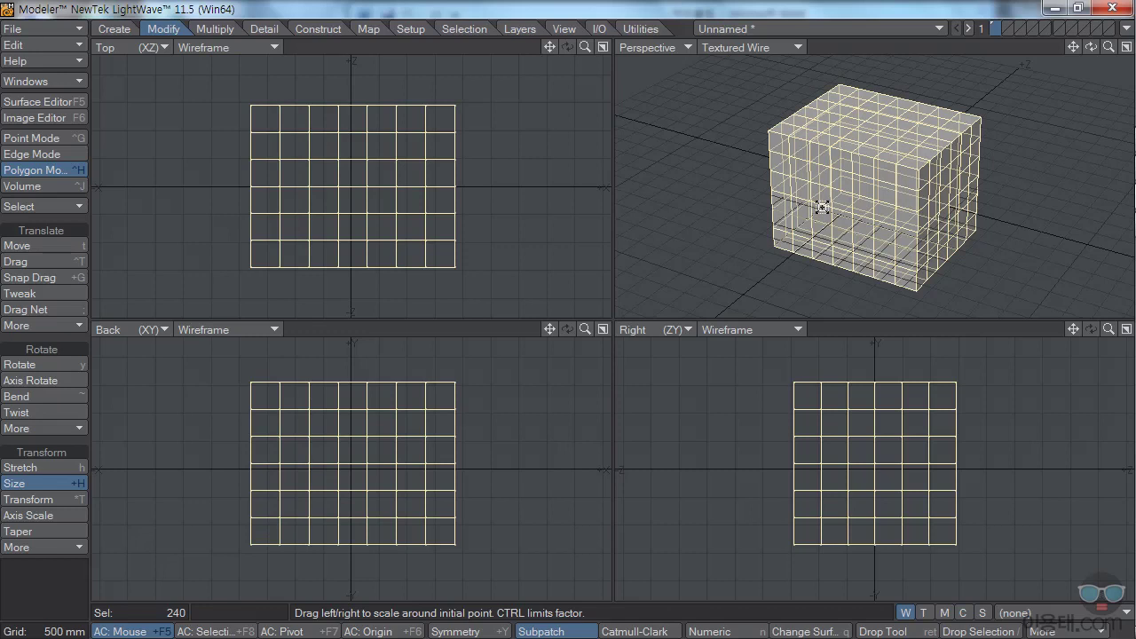
pyautogui.press('Delete')
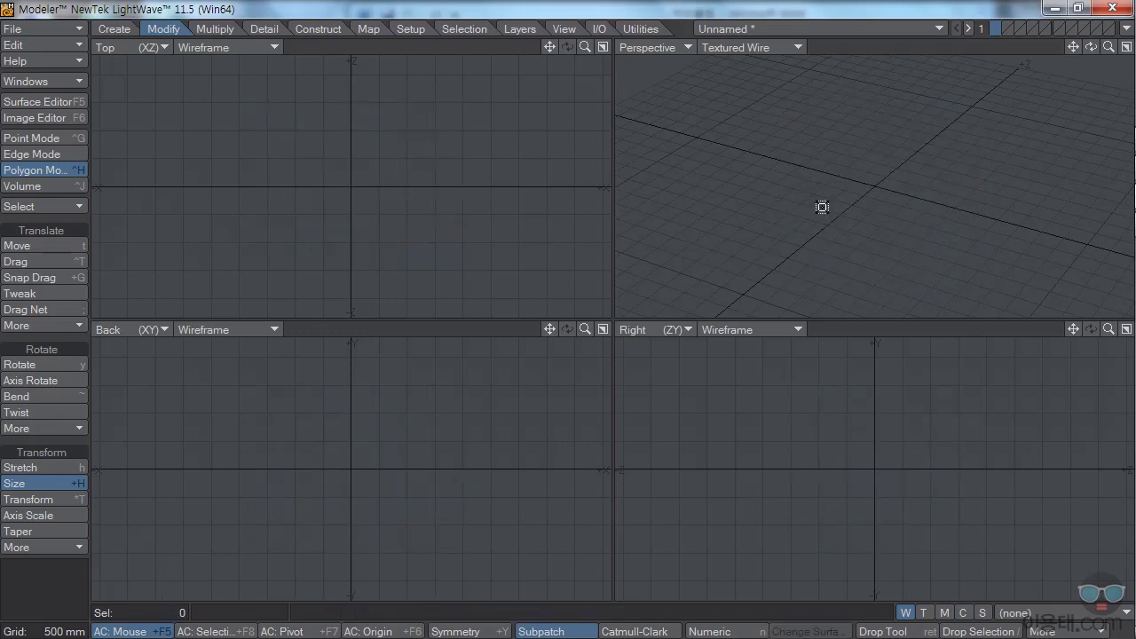
pyautogui.press('u')
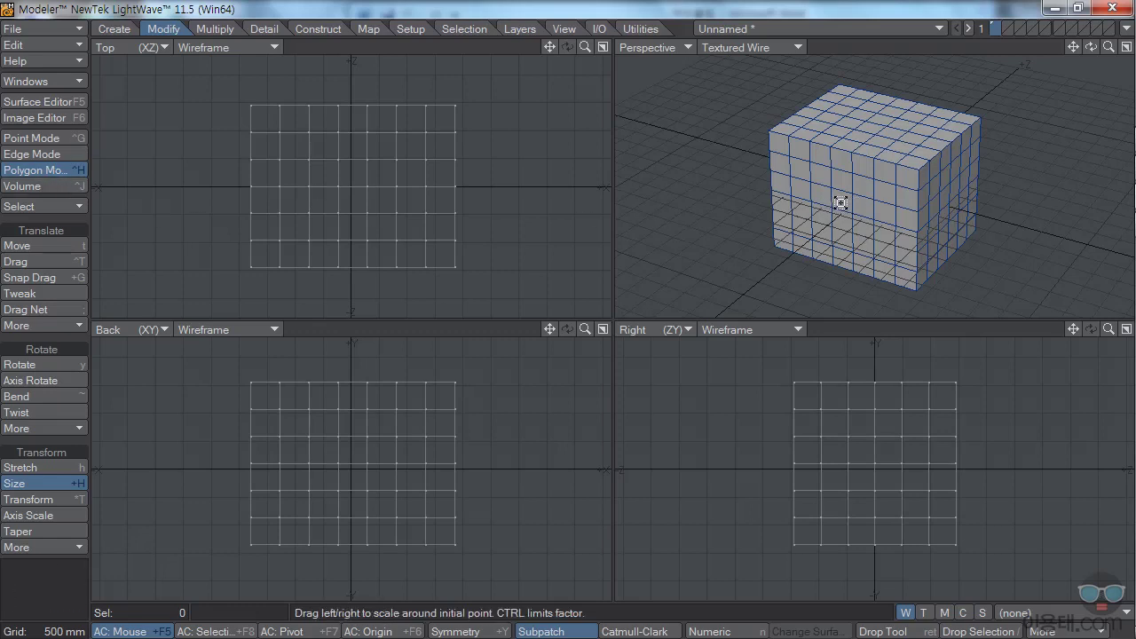
# Select one polygon in the middle of the -Z face and grow the selection three times with Expand Selection
pyautogui.click(41, 168)
pyautogui.click(837, 203)
pyautogui.click(80, 205)
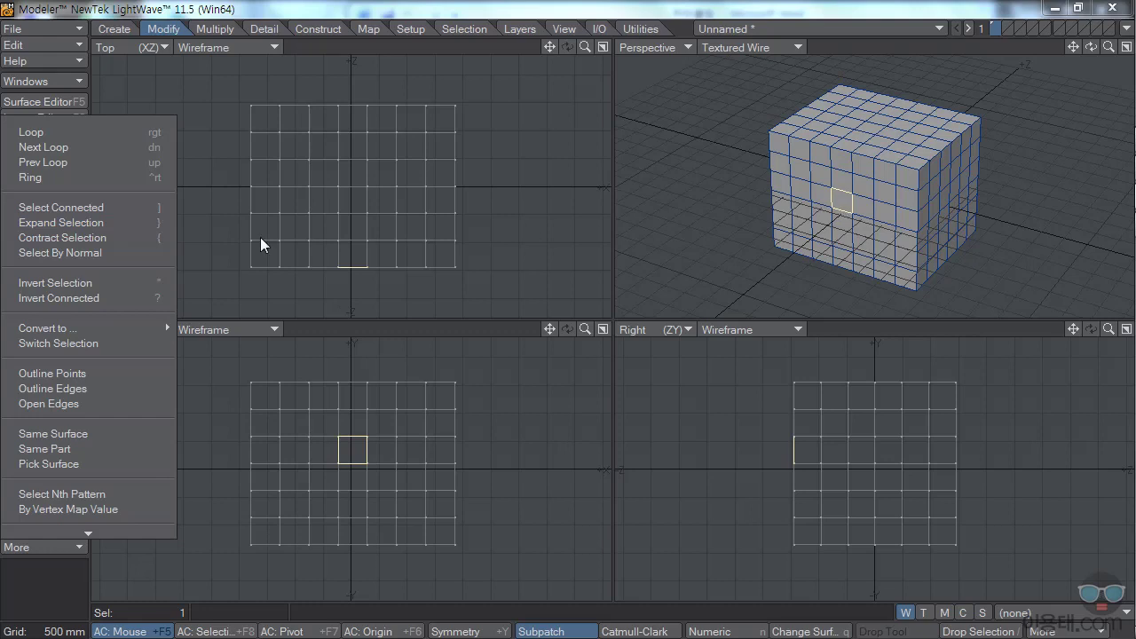
pyautogui.click(88, 223)
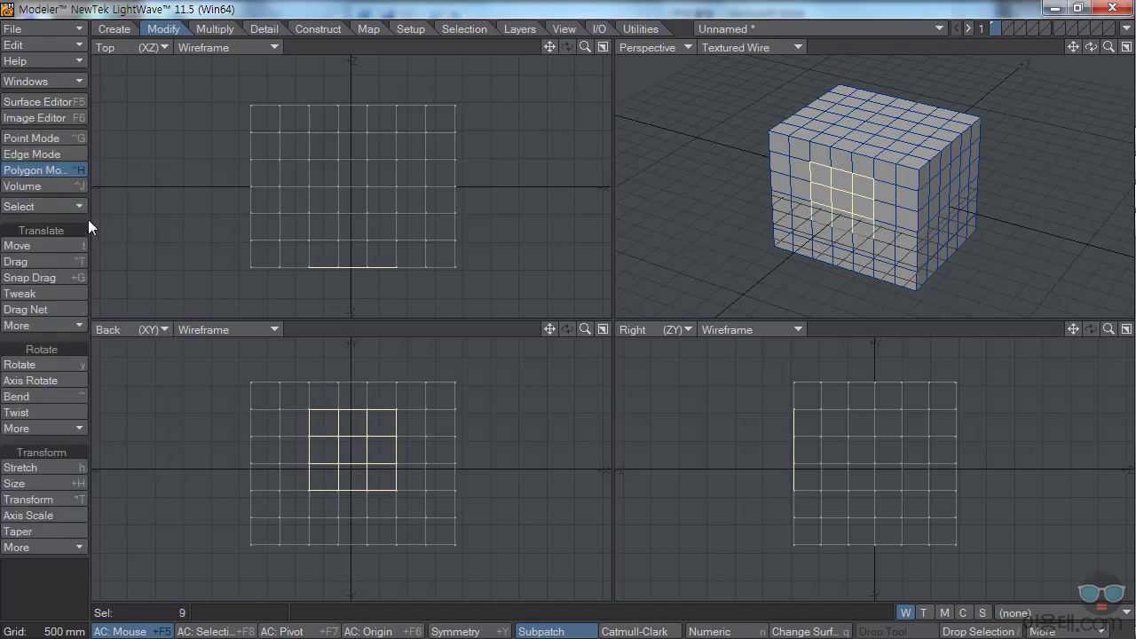
pyautogui.click(78, 207)
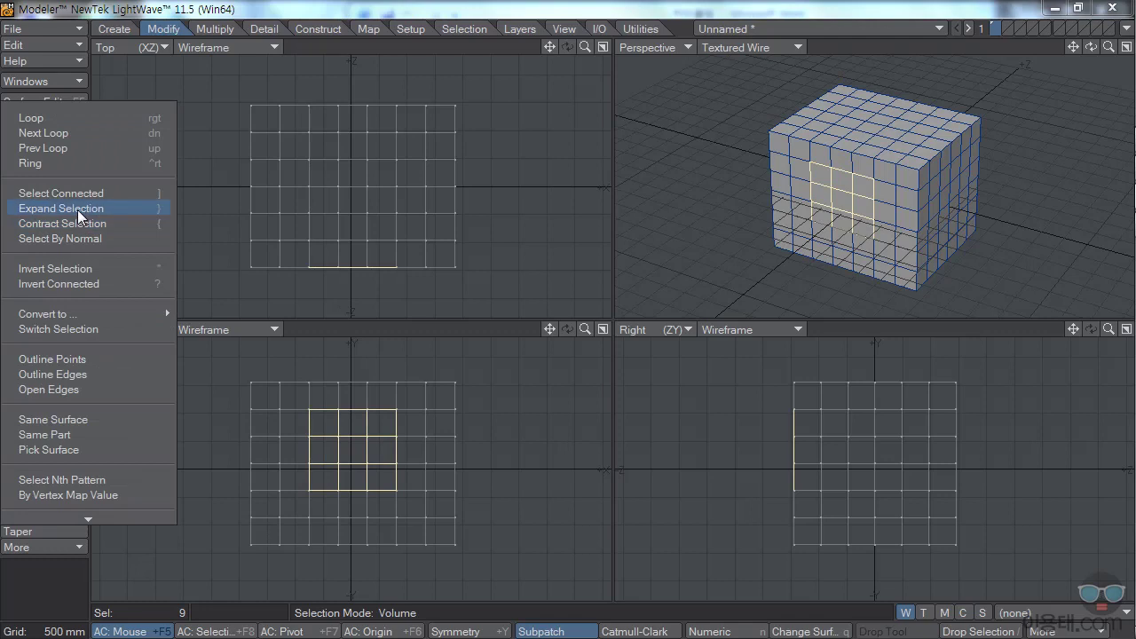
pyautogui.click(78, 208)
pyautogui.click(80, 206)
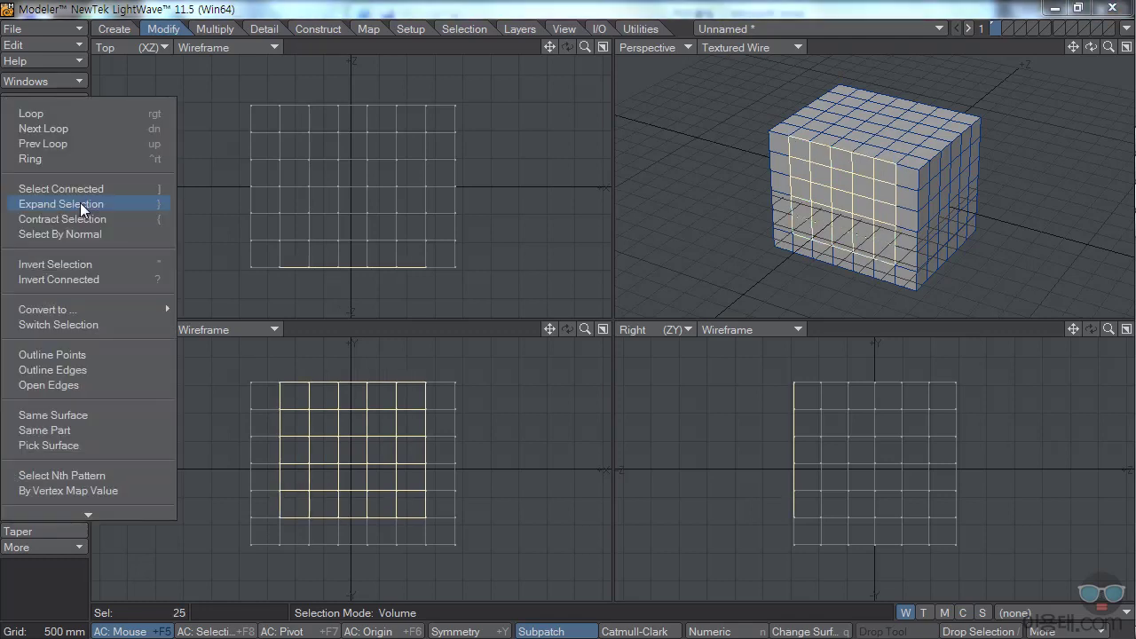
pyautogui.click(82, 205)
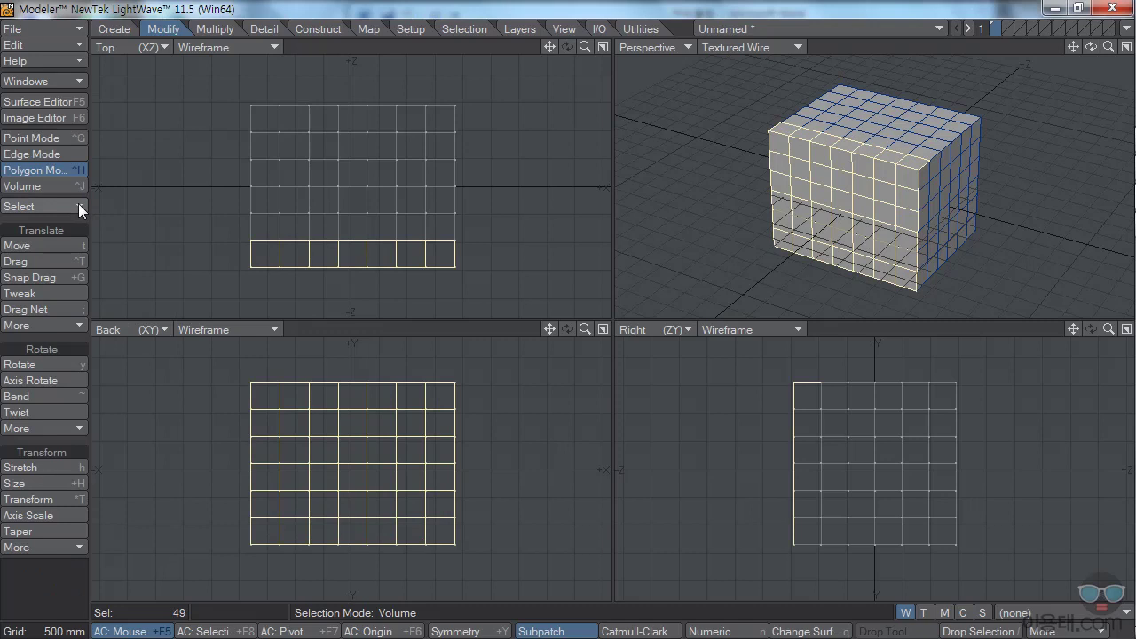
# Shrink the polygon selection twice with Contract Selection to a three-by-three block on the -Z face
pyautogui.click(78, 206)
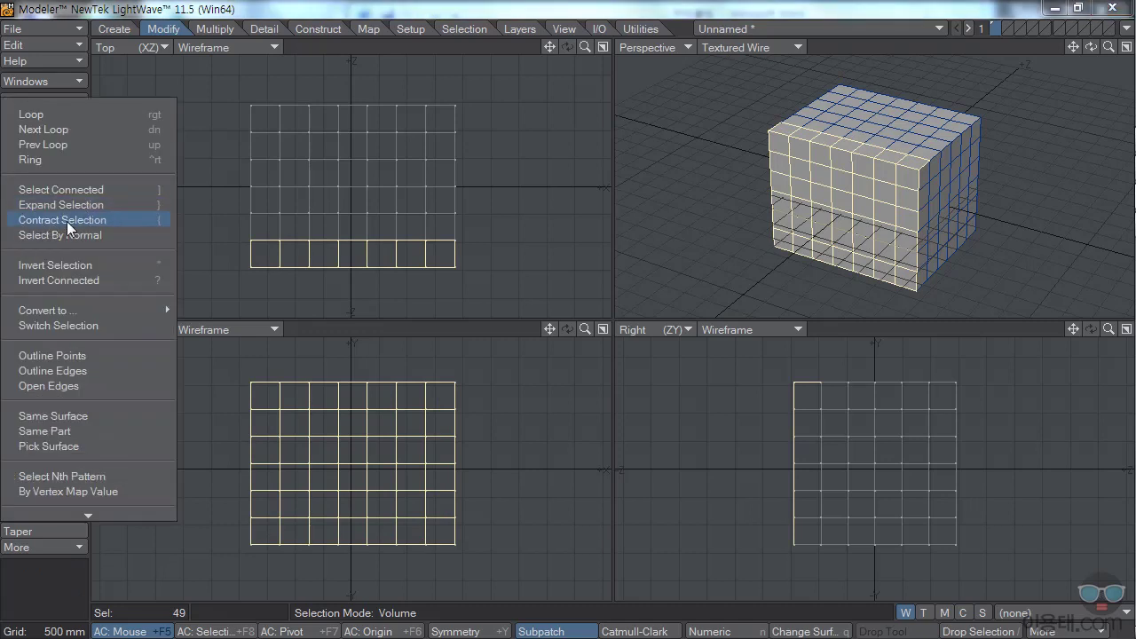
pyautogui.click(67, 224)
pyautogui.click(56, 204)
pyautogui.click(55, 205)
# Extend the selection to the whole -Z face using Select By Normal with a 15° angle tolerance
pyautogui.click(80, 205)
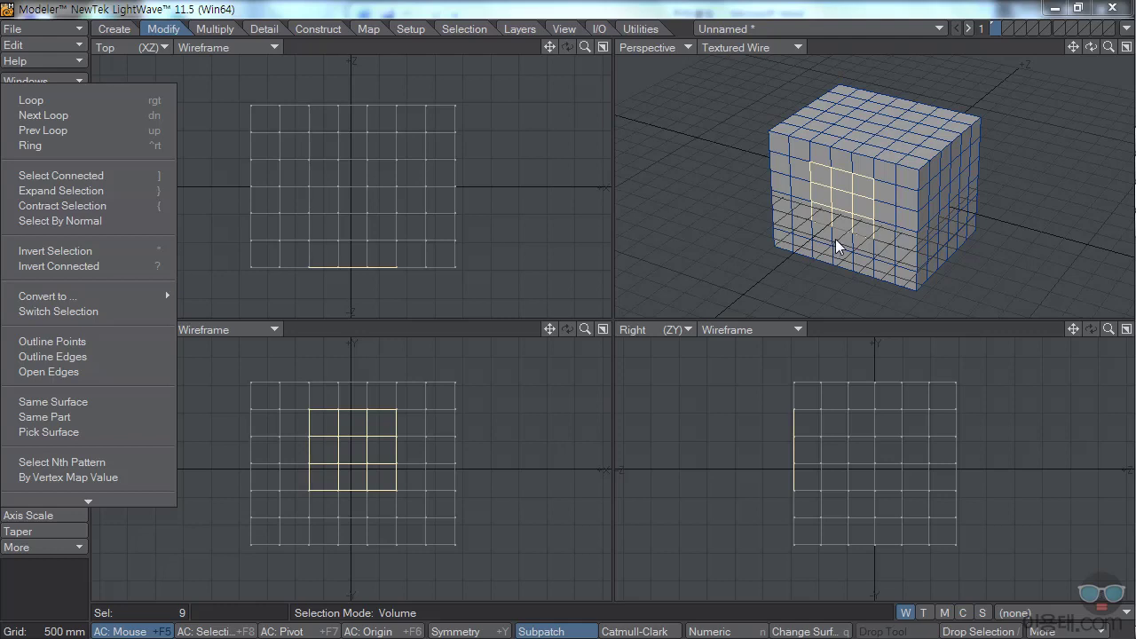
pyautogui.click(77, 221)
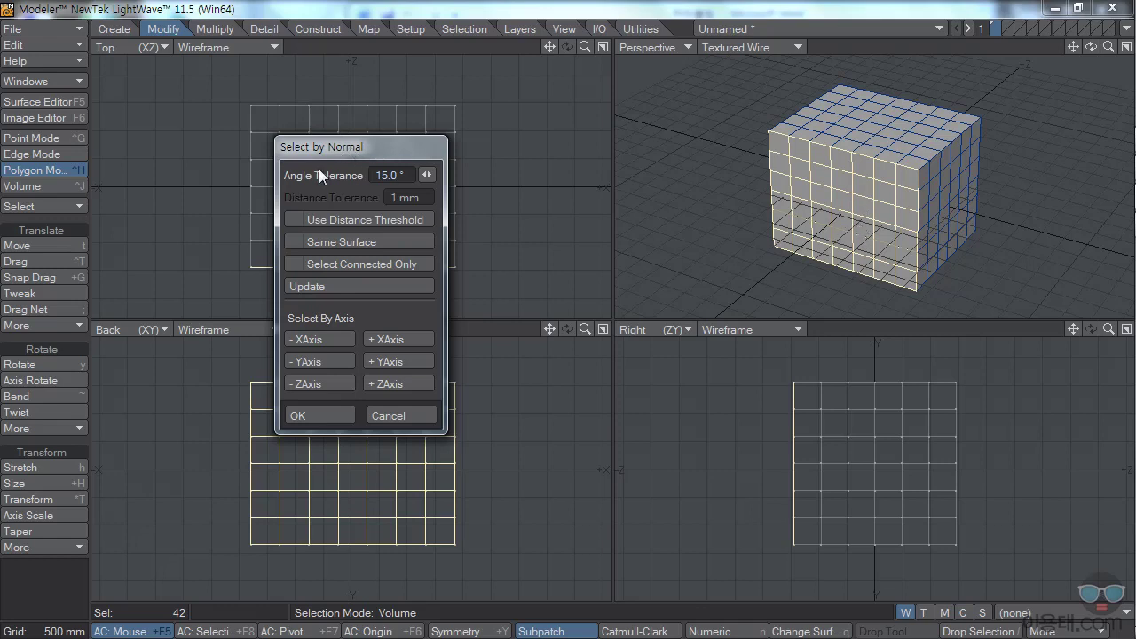
pyautogui.click(336, 419)
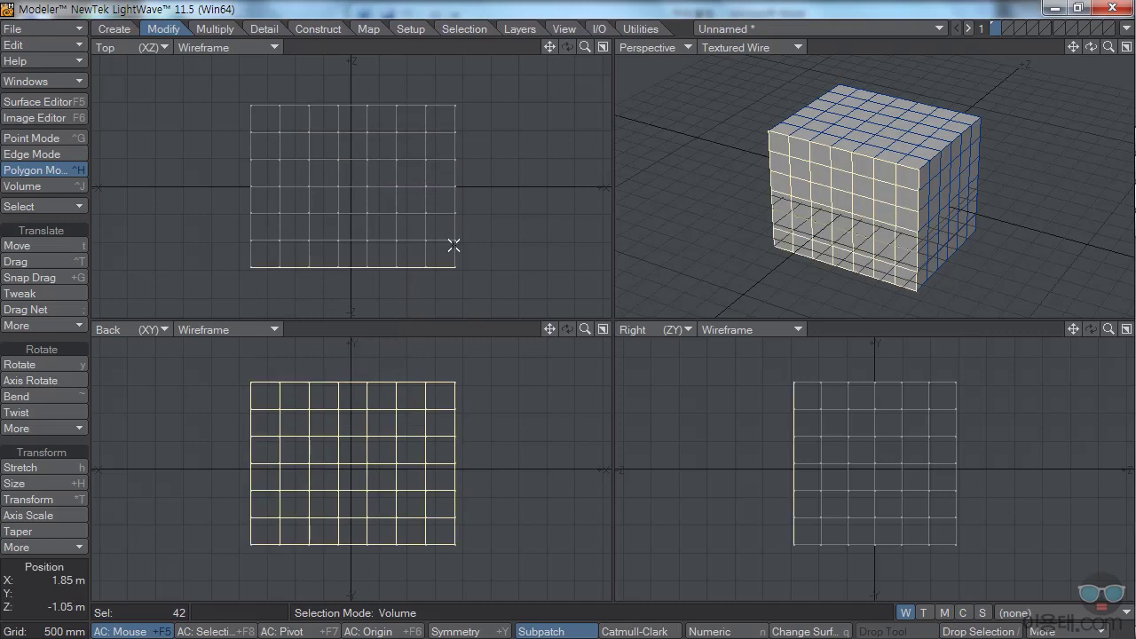
# Swap the selected -Z face for the rest of the box with Invert Selection, and invert it back
pyautogui.click(80, 205)
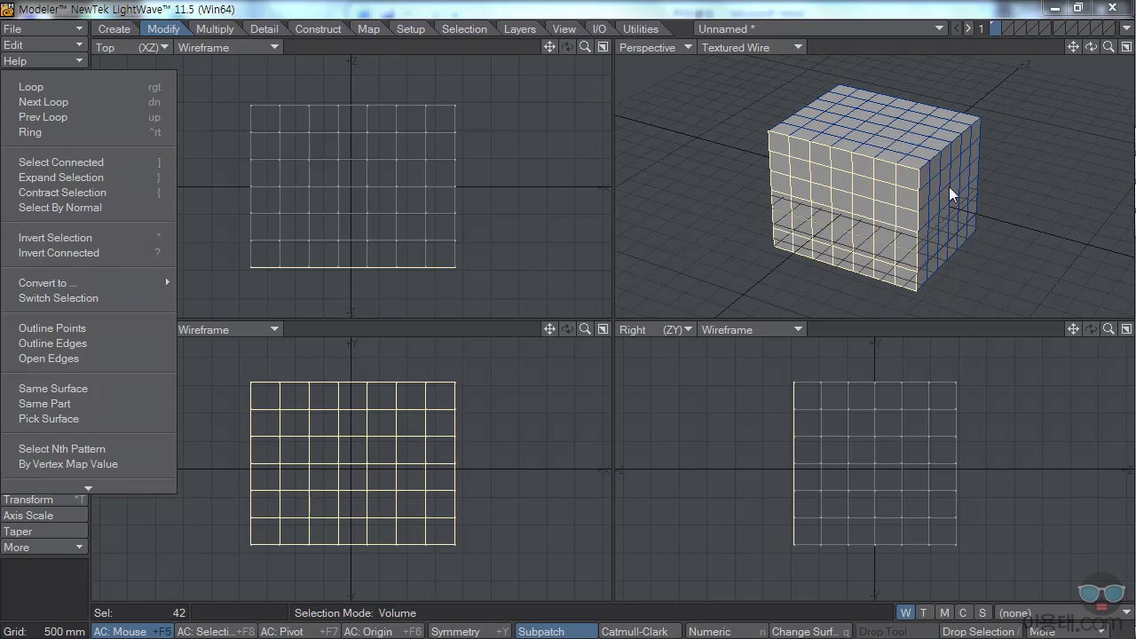
pyautogui.click(76, 237)
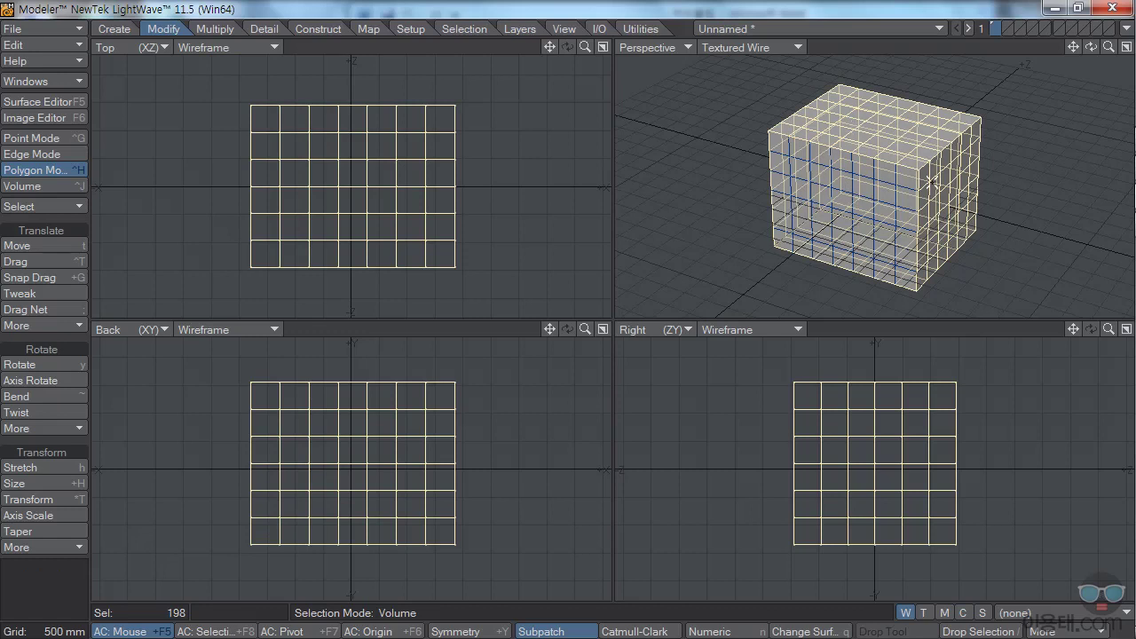
pyautogui.click(79, 205)
pyautogui.click(49, 208)
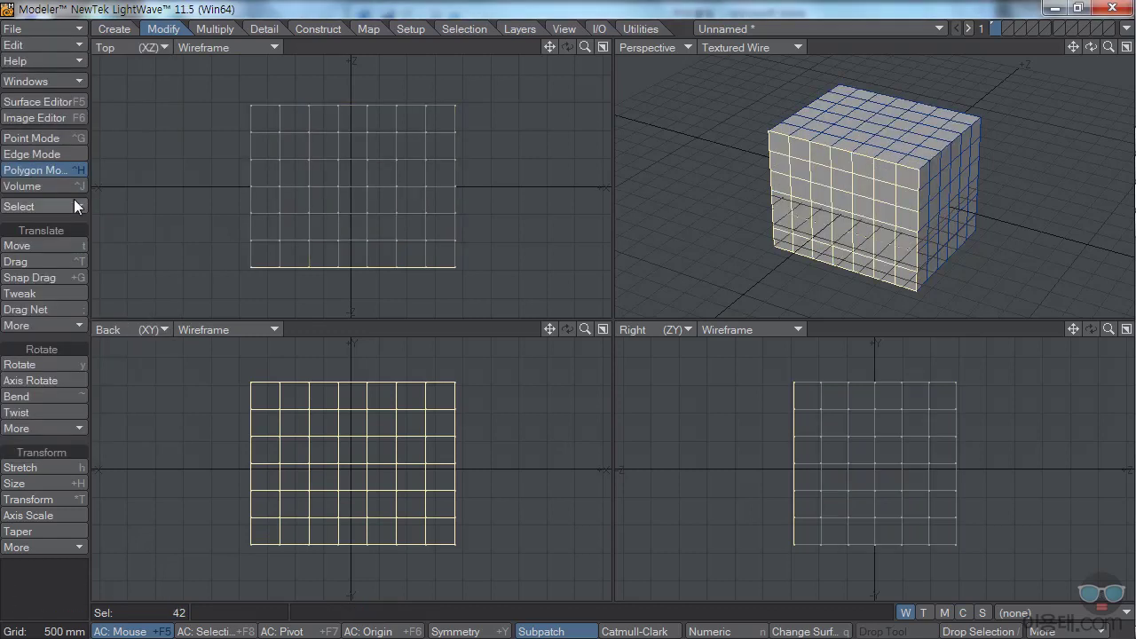
pyautogui.click(80, 206)
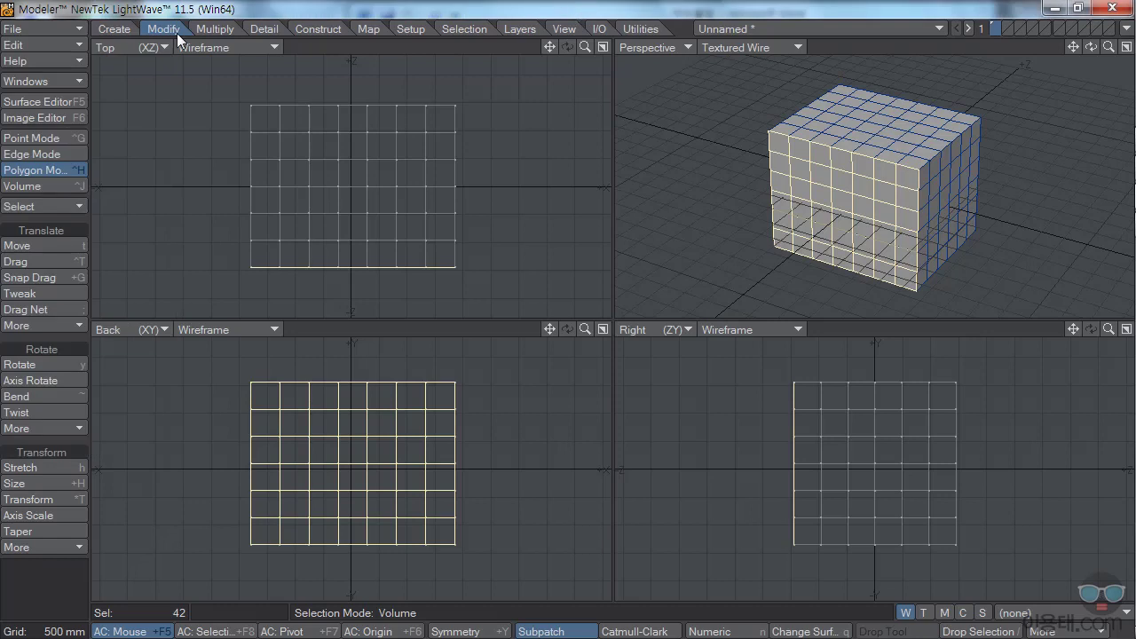
# Draw a second, smaller segmented box on the +X side of the first, about 1.4 m wide and 1.3 m deep
pyautogui.click(116, 31)
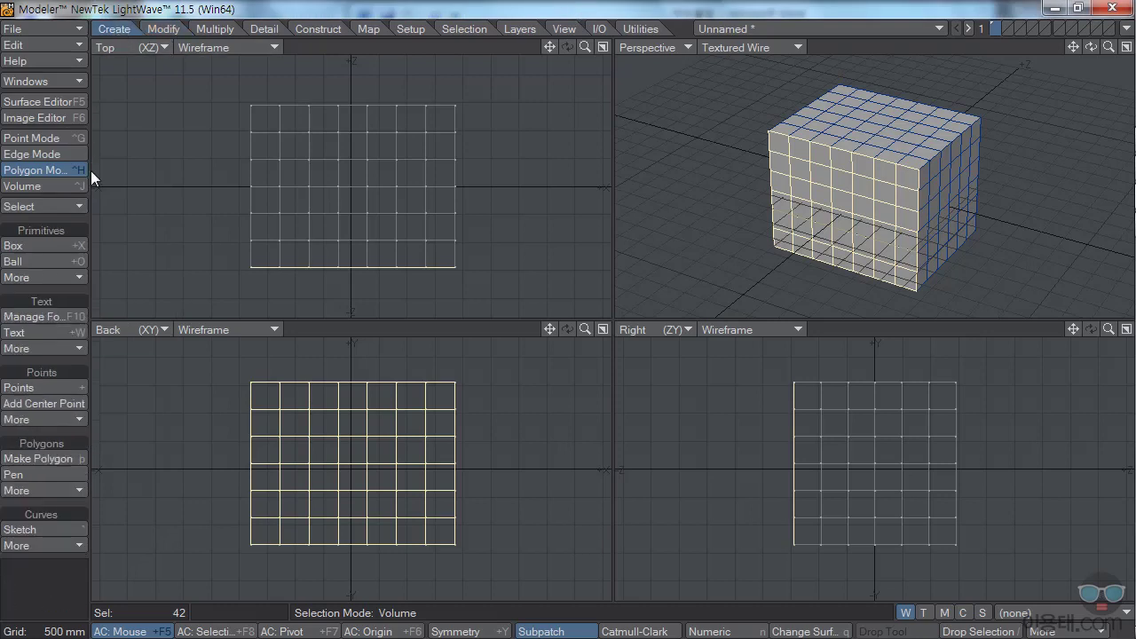
pyautogui.click(47, 245)
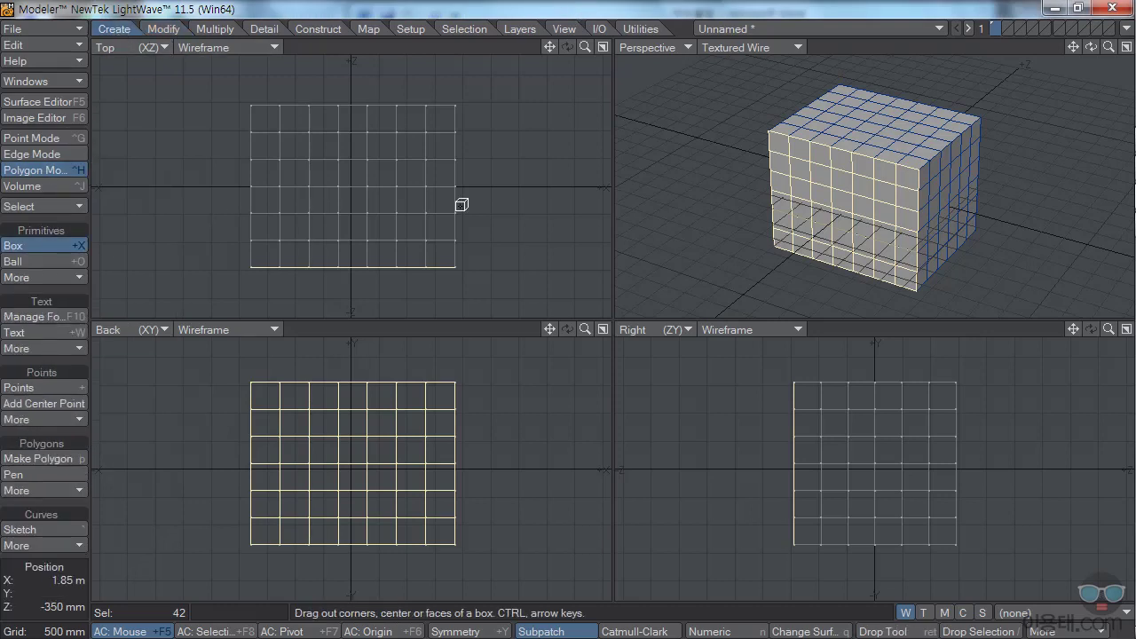
pyautogui.moveTo(493, 158); pyautogui.dragTo(576, 229)
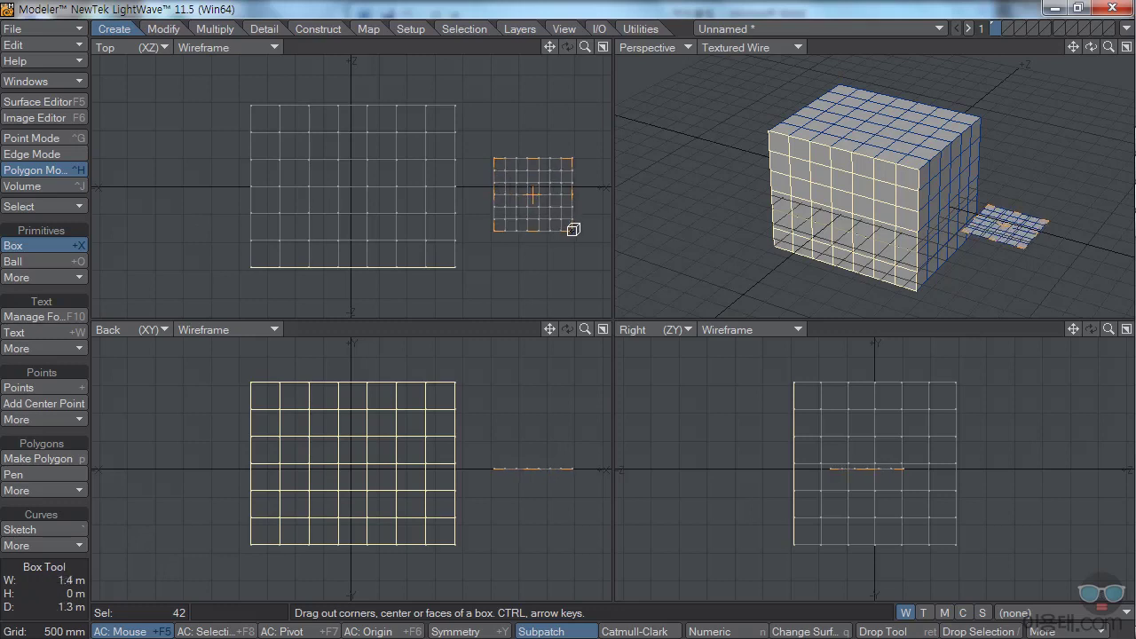
pyautogui.moveTo(1019, 220); pyautogui.dragTo(967, 249)
pyautogui.moveTo(533, 469); pyautogui.dragTo(542, 494)
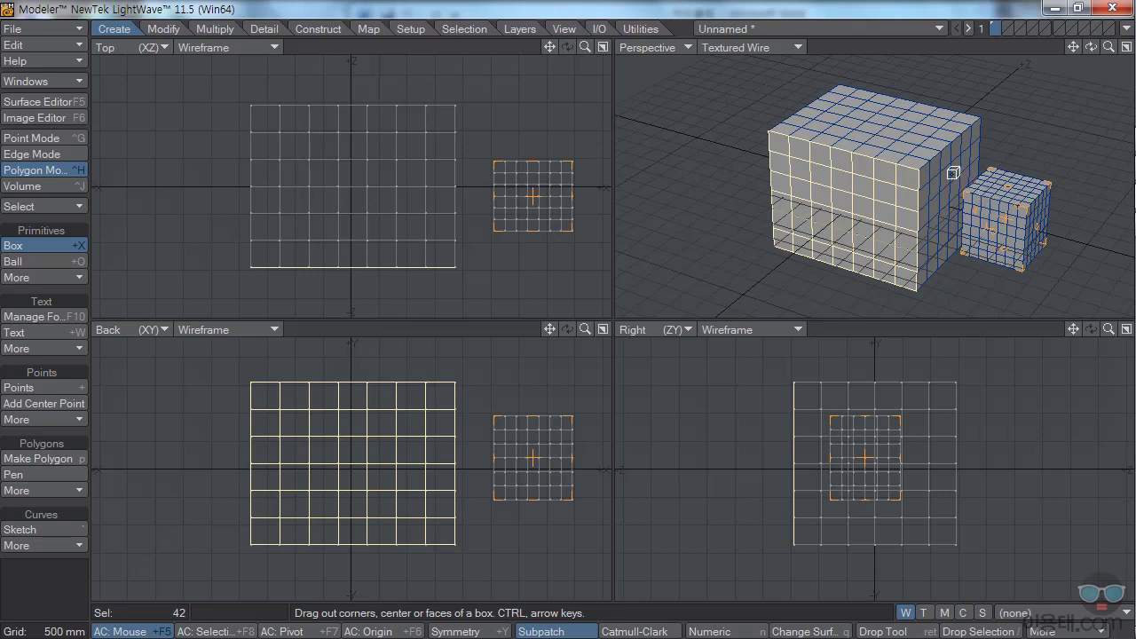
# Apply Invert Selection across both boxes, and apply it again to return to the large box's -Z face
pyautogui.click(44, 206)
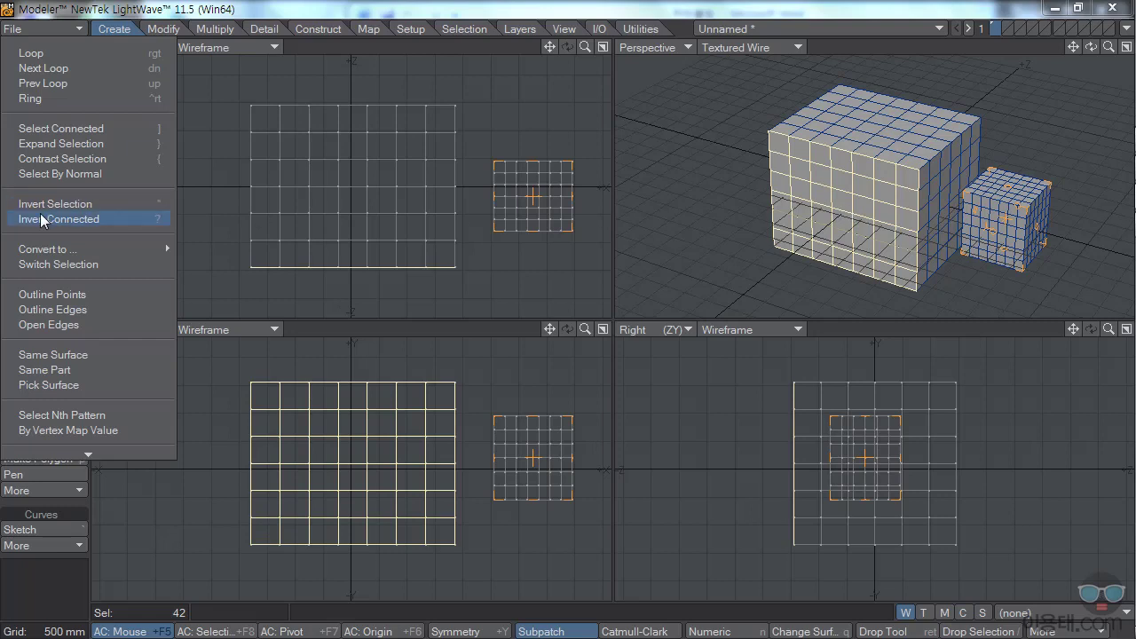
pyautogui.click(71, 218)
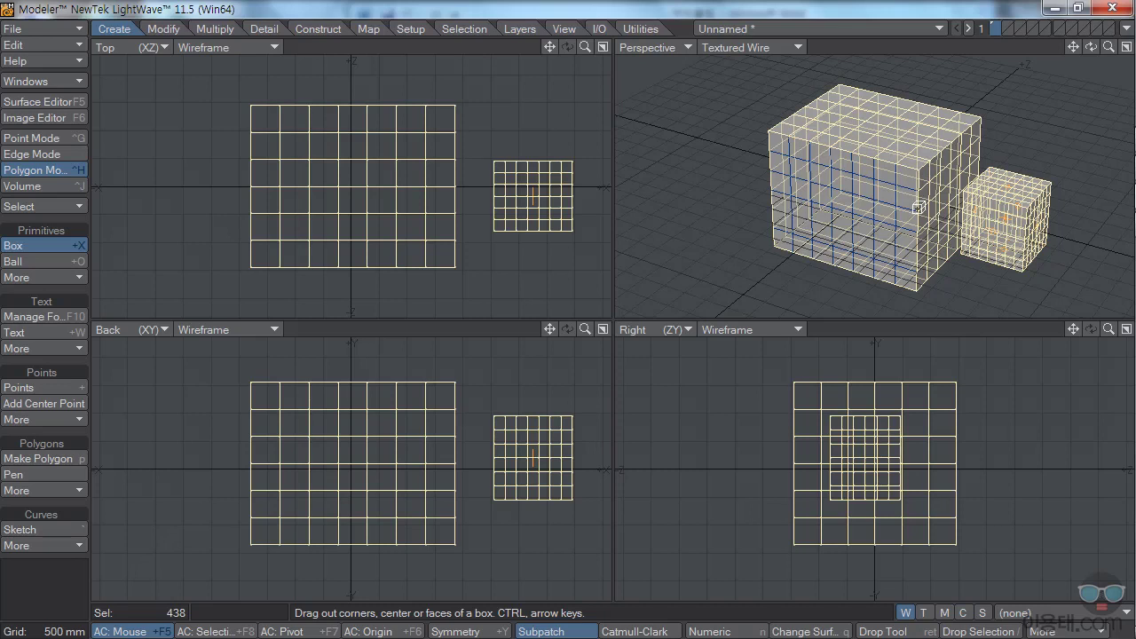
pyautogui.click(81, 201)
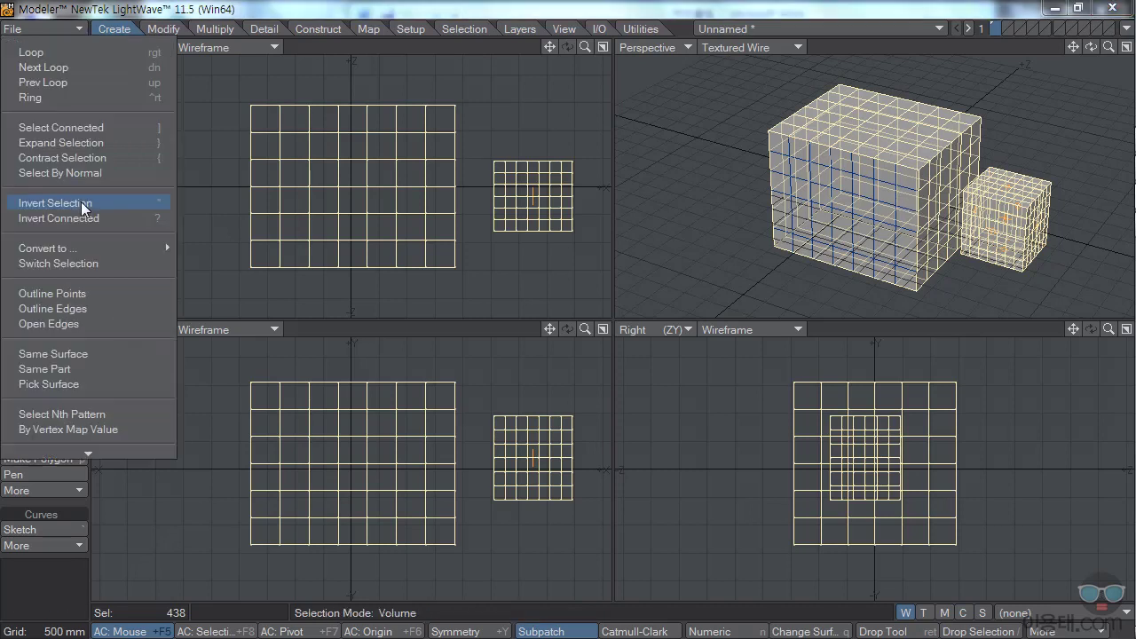
pyautogui.click(73, 204)
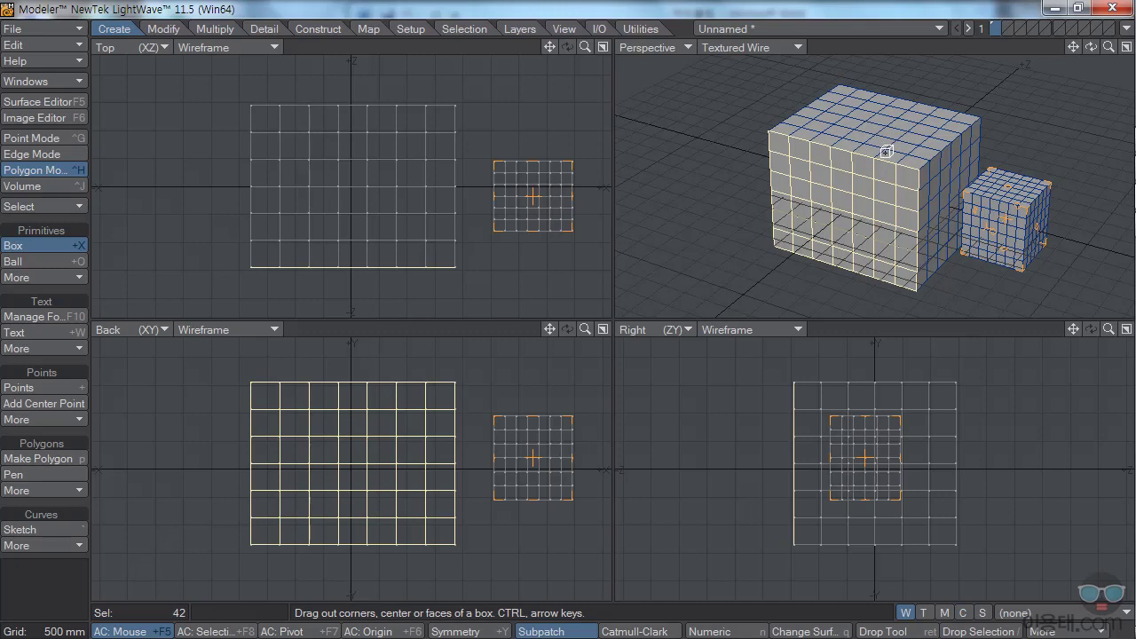
# Apply Invert Connected to flip the selection within the large box only, and apply Invert Selection across both boxes
pyautogui.click(80, 206)
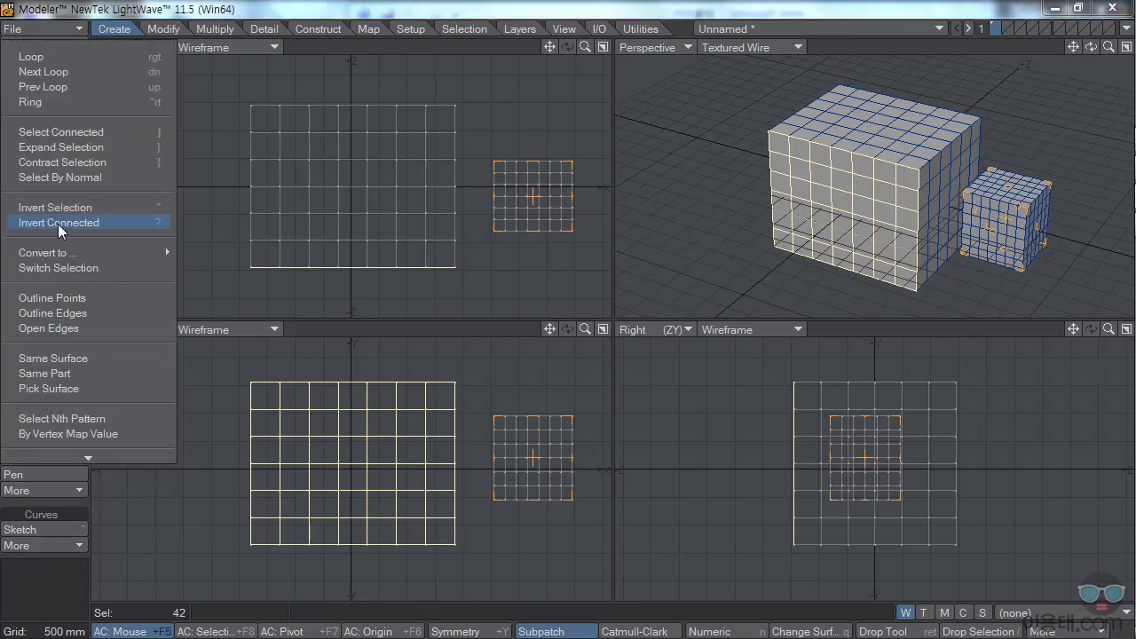
pyautogui.click(59, 223)
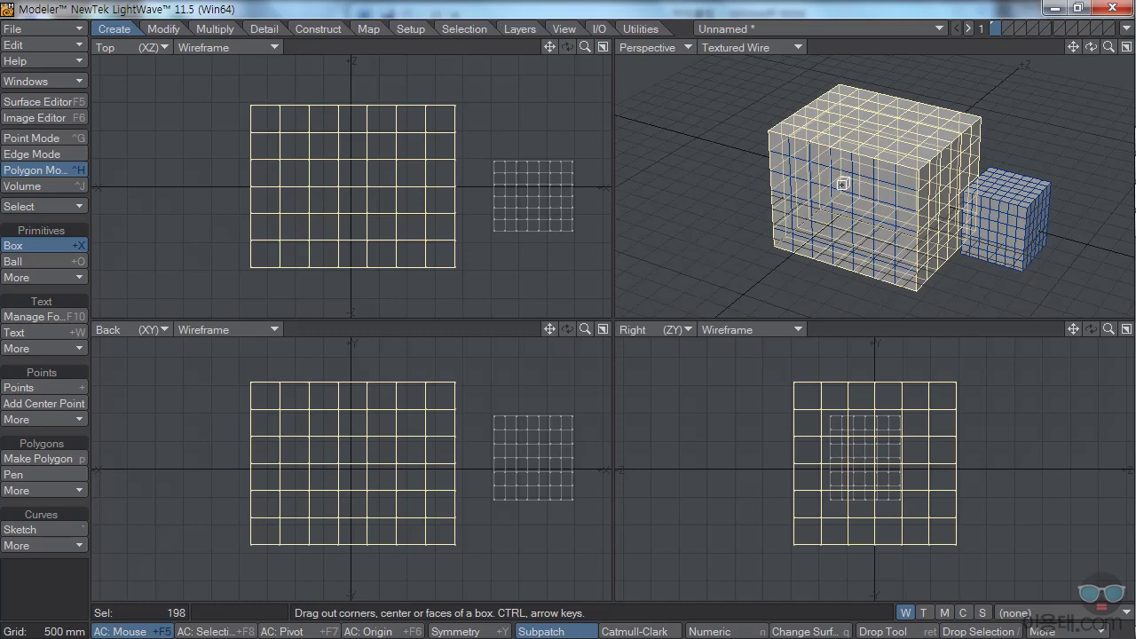
pyautogui.click(74, 206)
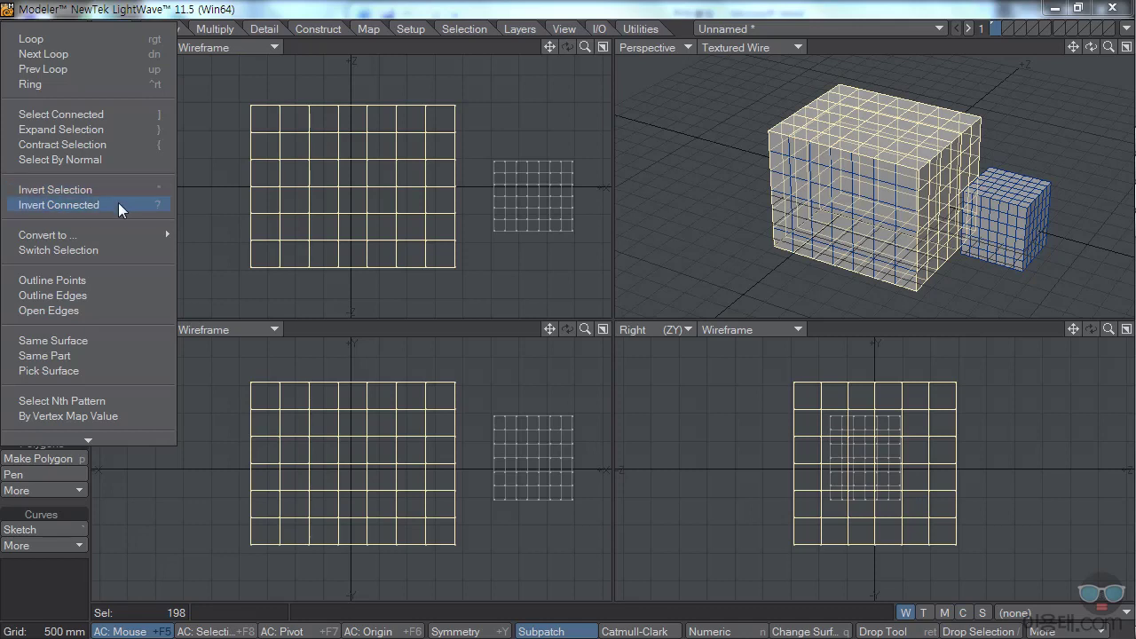
pyautogui.moveTo(109, 236)
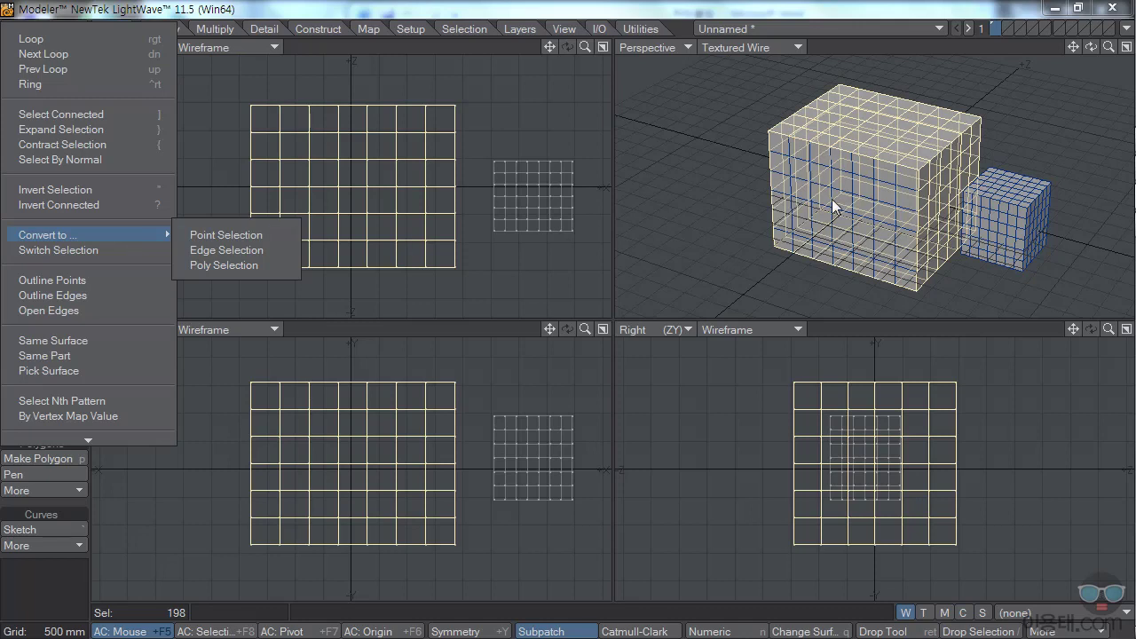
pyautogui.click(77, 190)
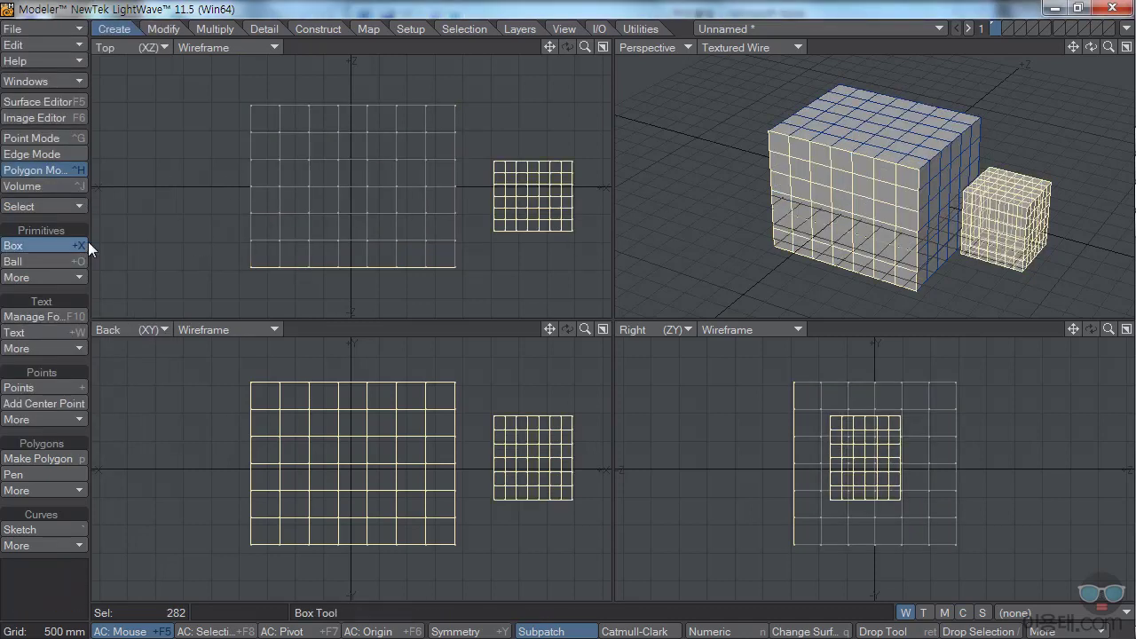
# Convert the polygon selection to a point selection and an edge selection, and convert it back to polygons
pyautogui.click(78, 204)
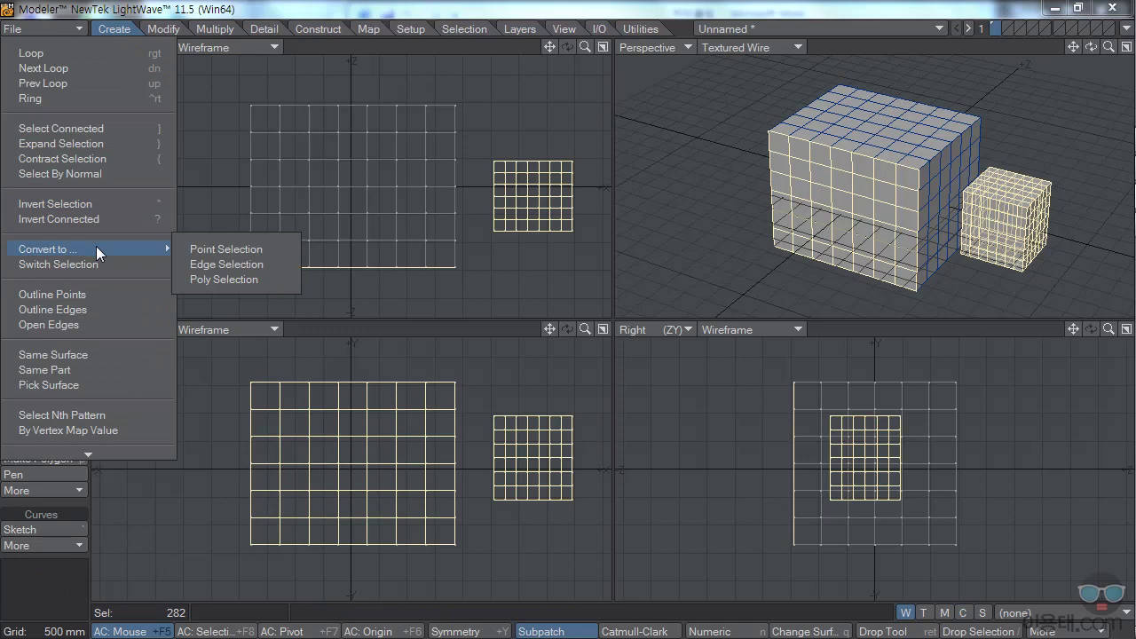
pyautogui.click(218, 250)
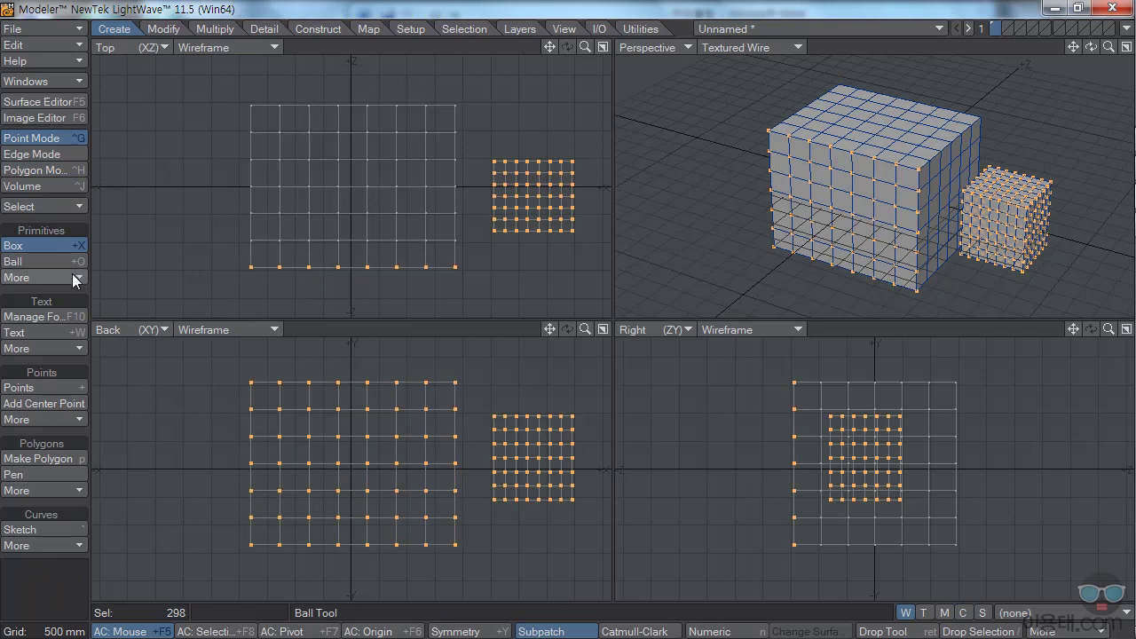
pyautogui.click(78, 205)
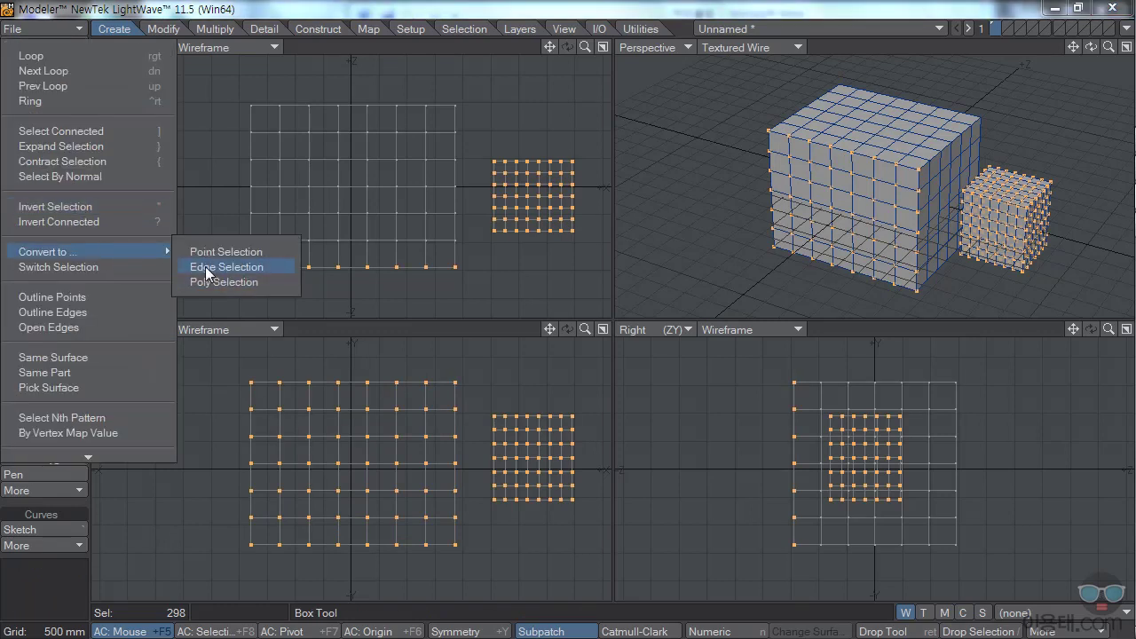
pyautogui.click(211, 266)
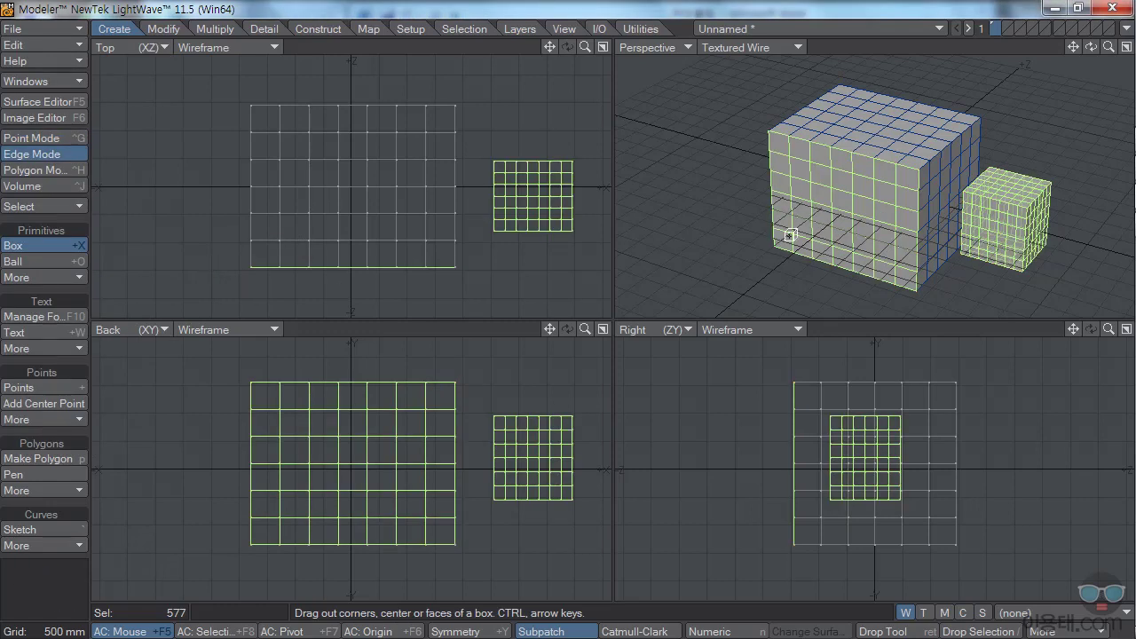
pyautogui.click(79, 206)
pyautogui.moveTo(95, 251)
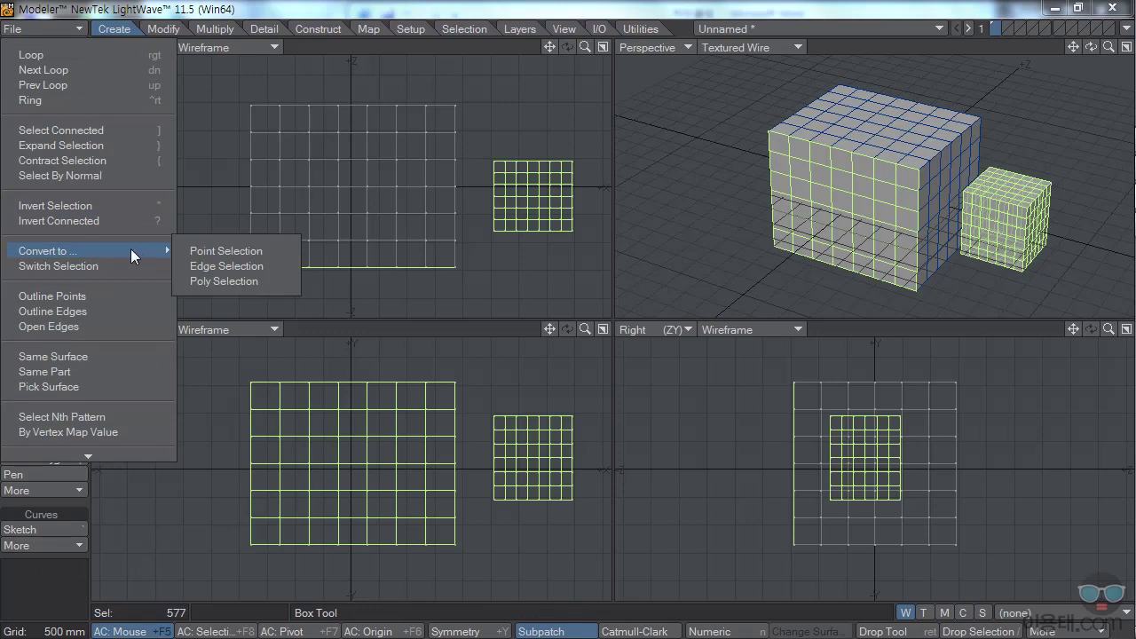
pyautogui.click(200, 280)
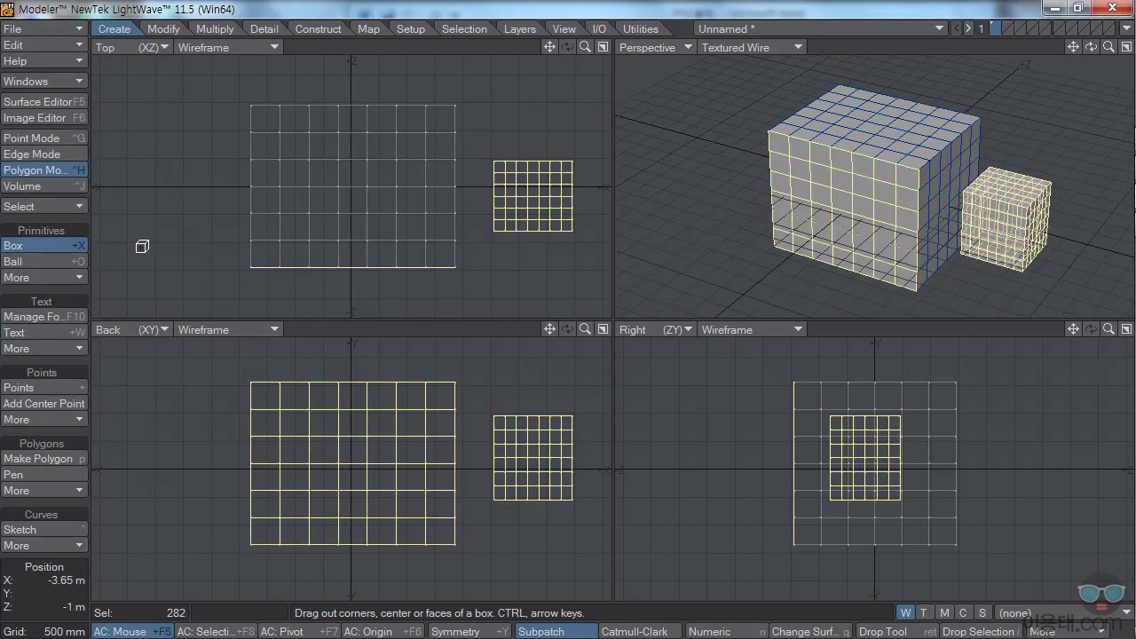
# Examine the remaining Select commands, from Switch Selection to Drop Selection, alongside the dedicated Selection tool set
pyautogui.click(80, 207)
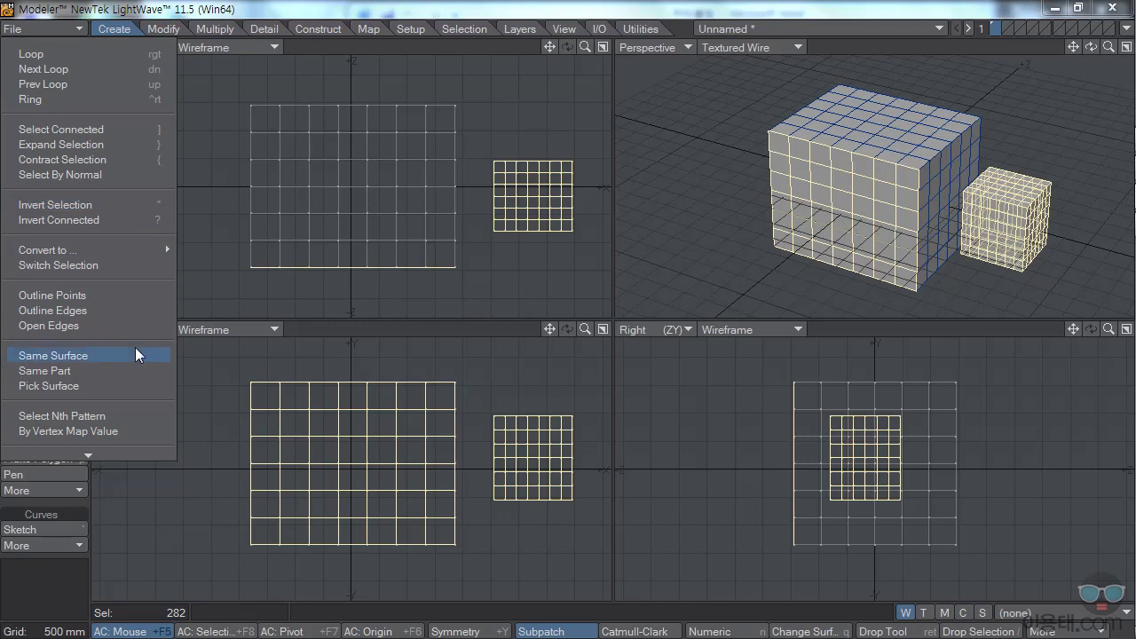
pyautogui.moveTo(121, 452)
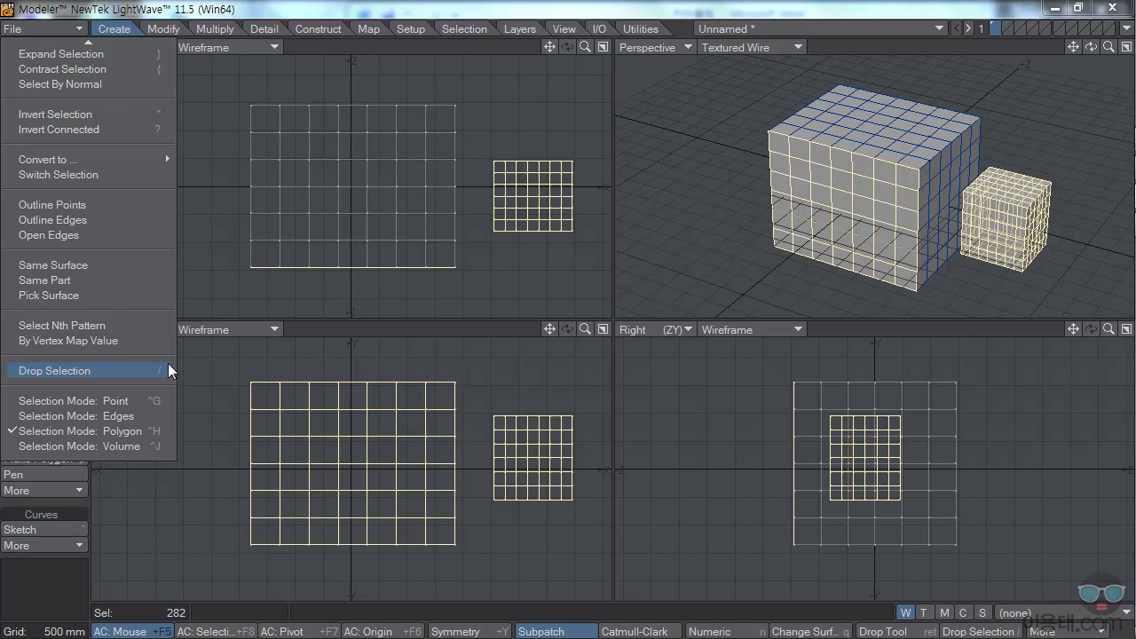
pyautogui.click(521, 5)
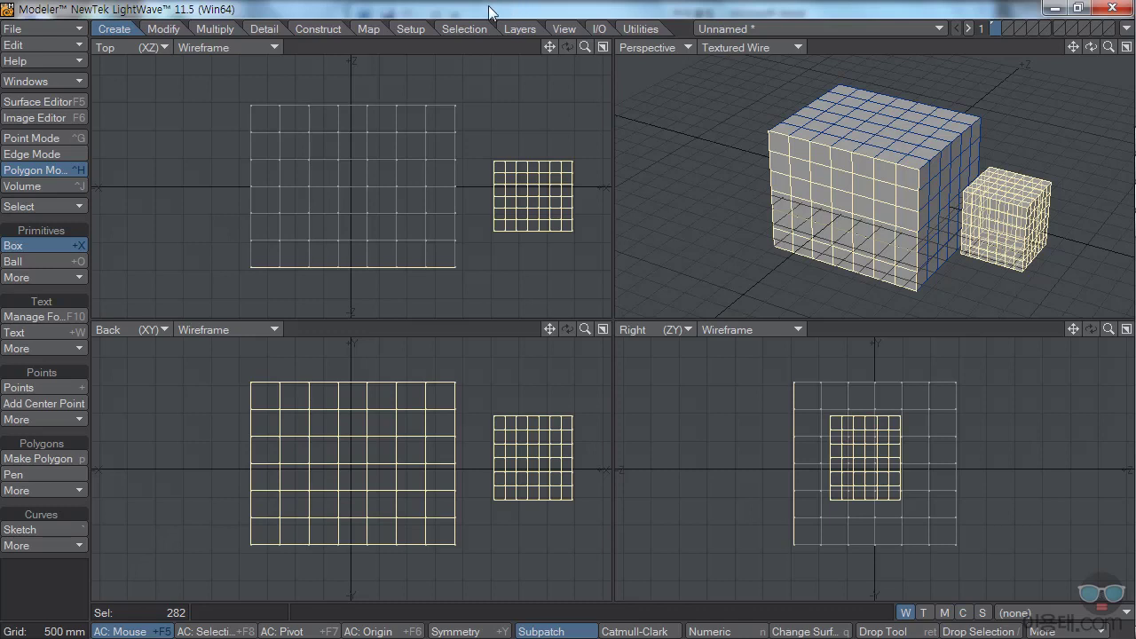
pyautogui.click(461, 29)
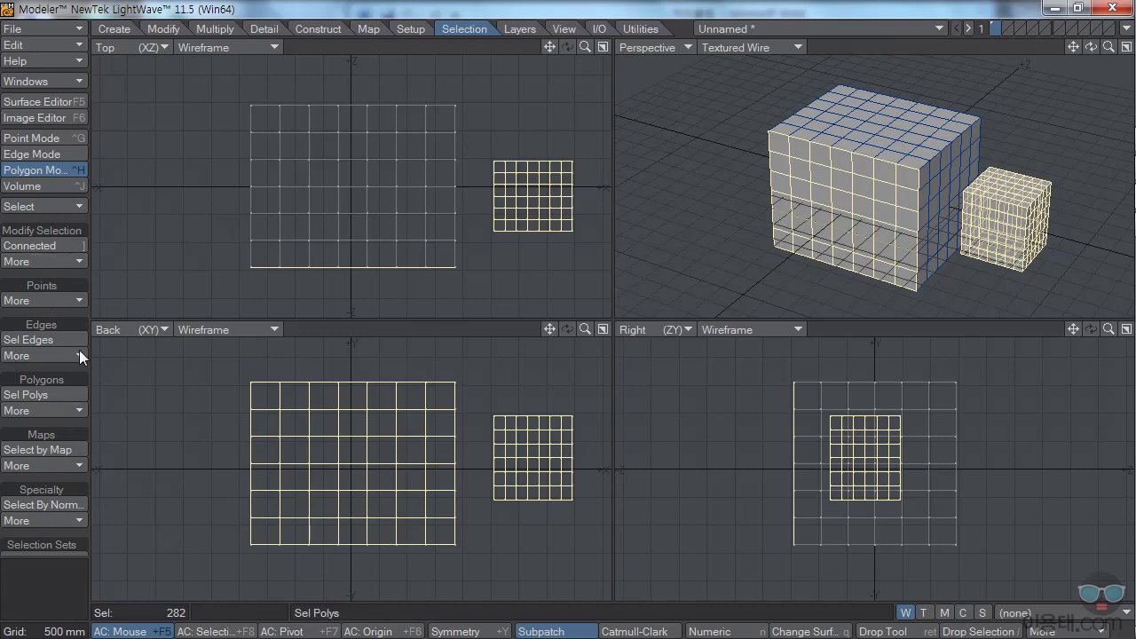
pyautogui.click(81, 205)
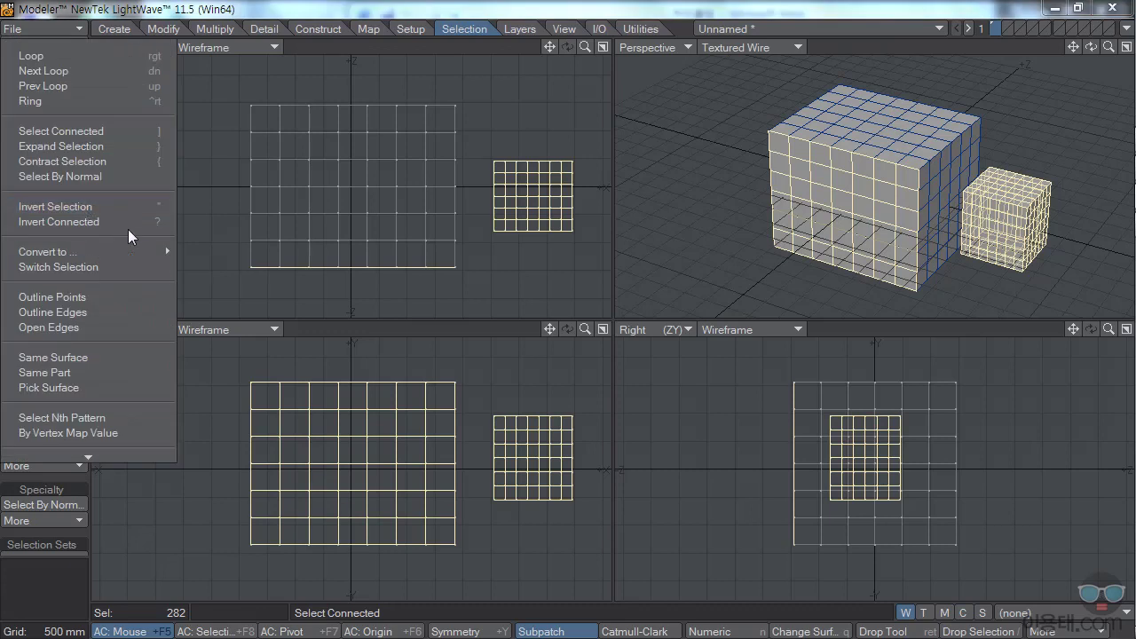
pyautogui.click(369, 13)
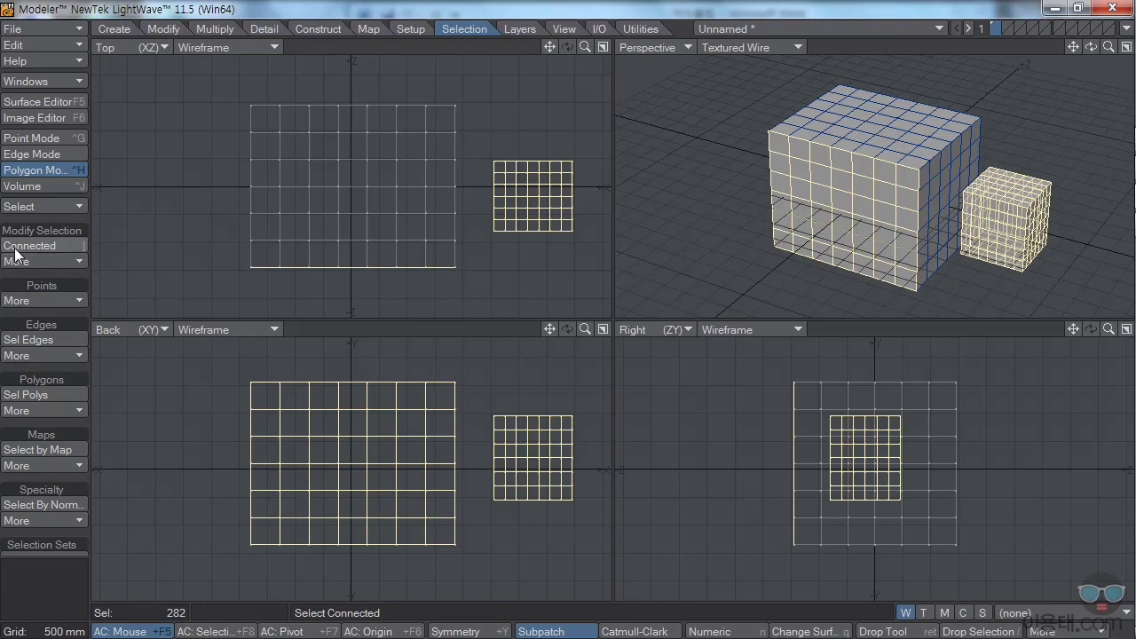
pyautogui.click(78, 207)
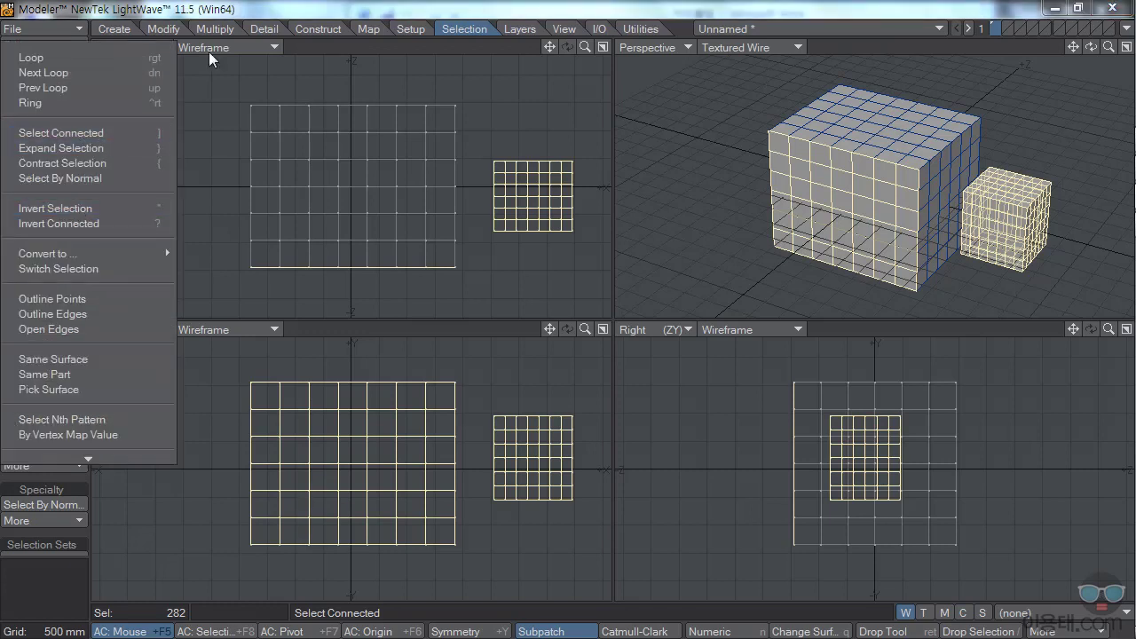
pyautogui.click(69, 244)
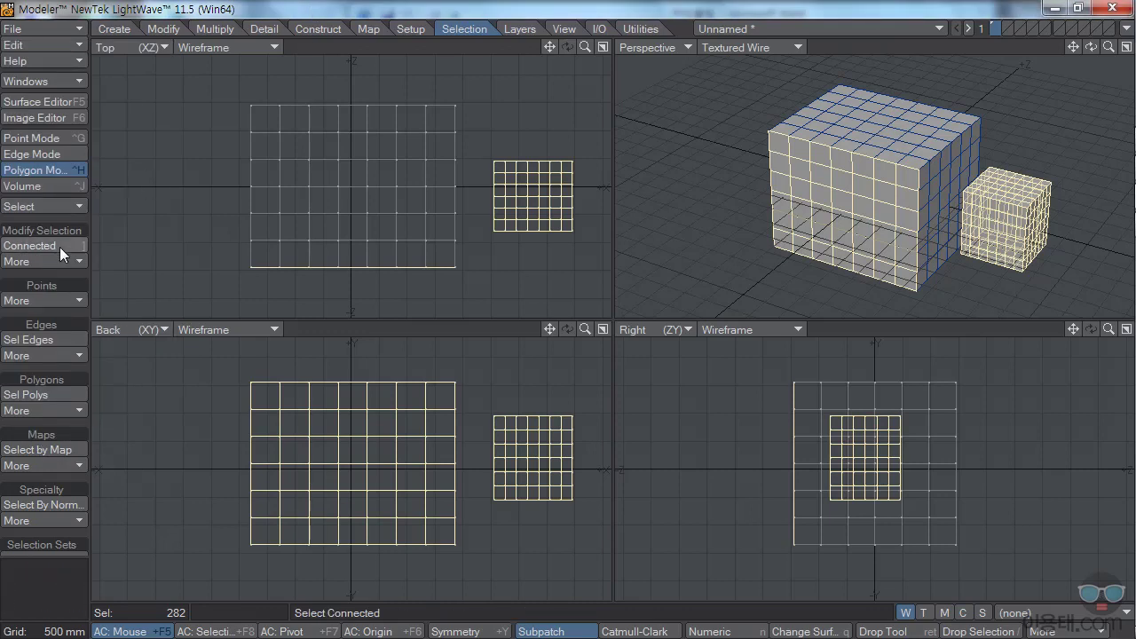
# Examine the additional Modify Selection, Points, Edges and Polygons commands of the Selection tool set
pyautogui.click(79, 261)
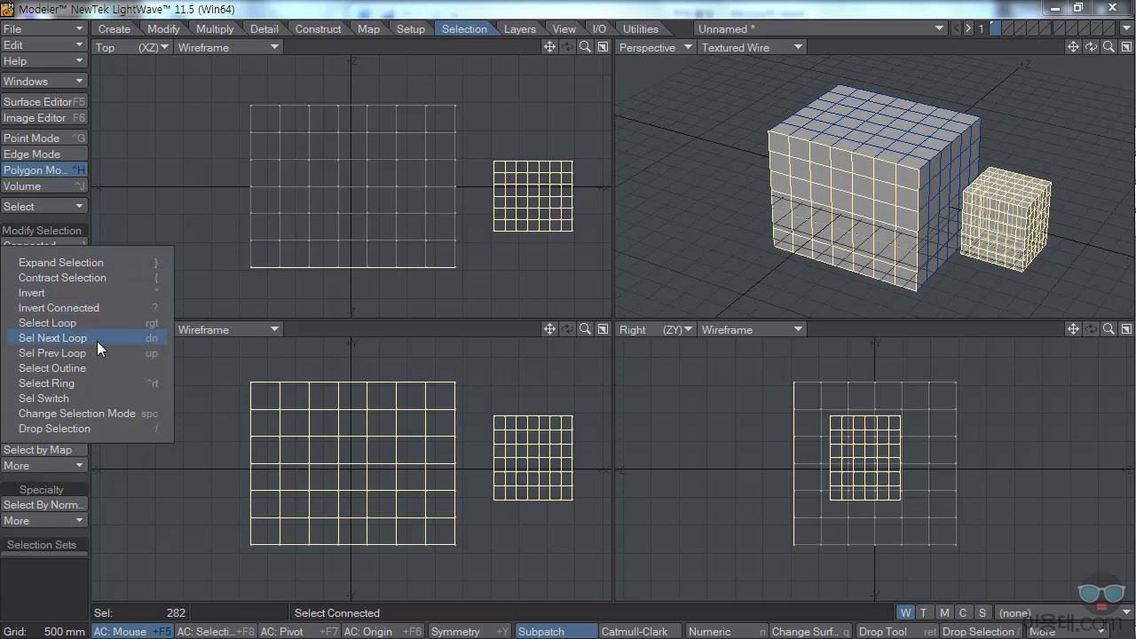
pyautogui.click(325, 14)
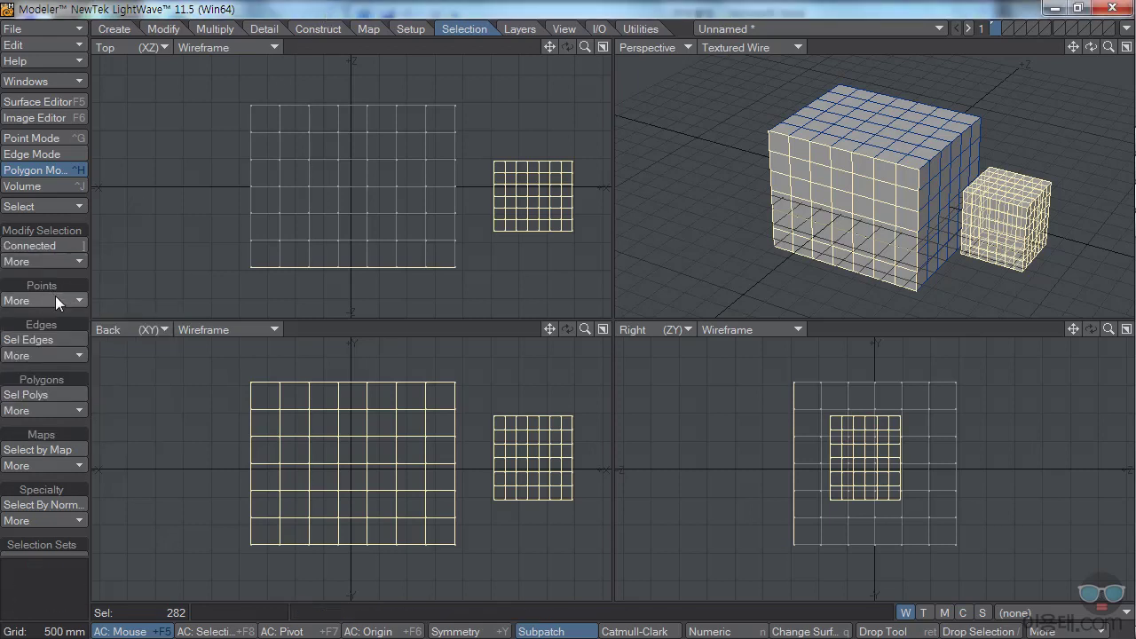
pyautogui.click(79, 300)
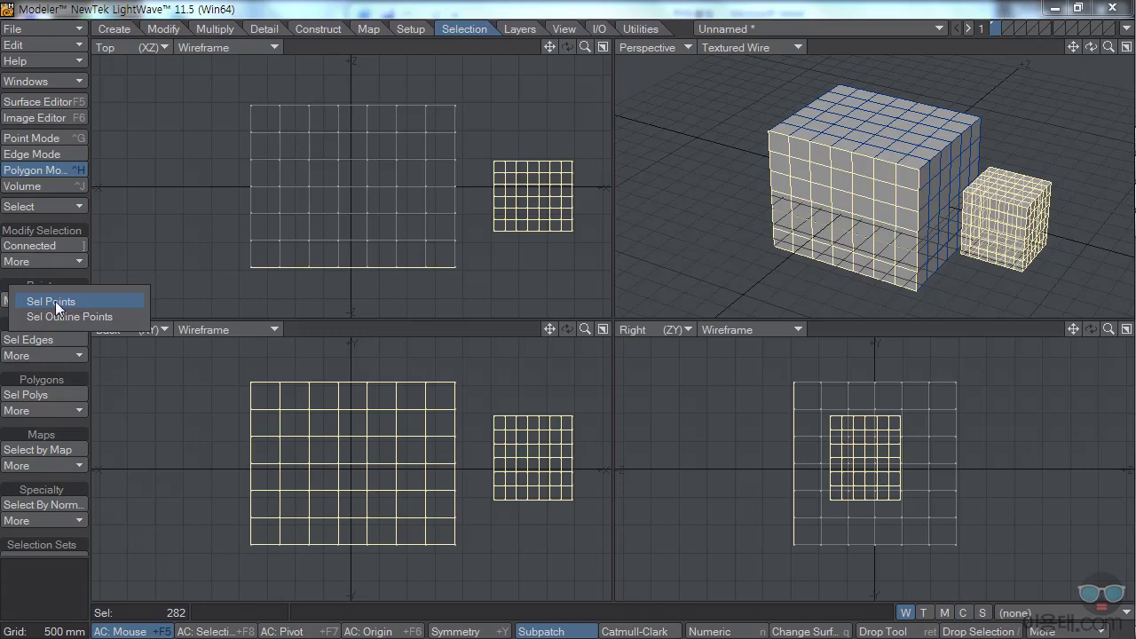
pyautogui.click(60, 580)
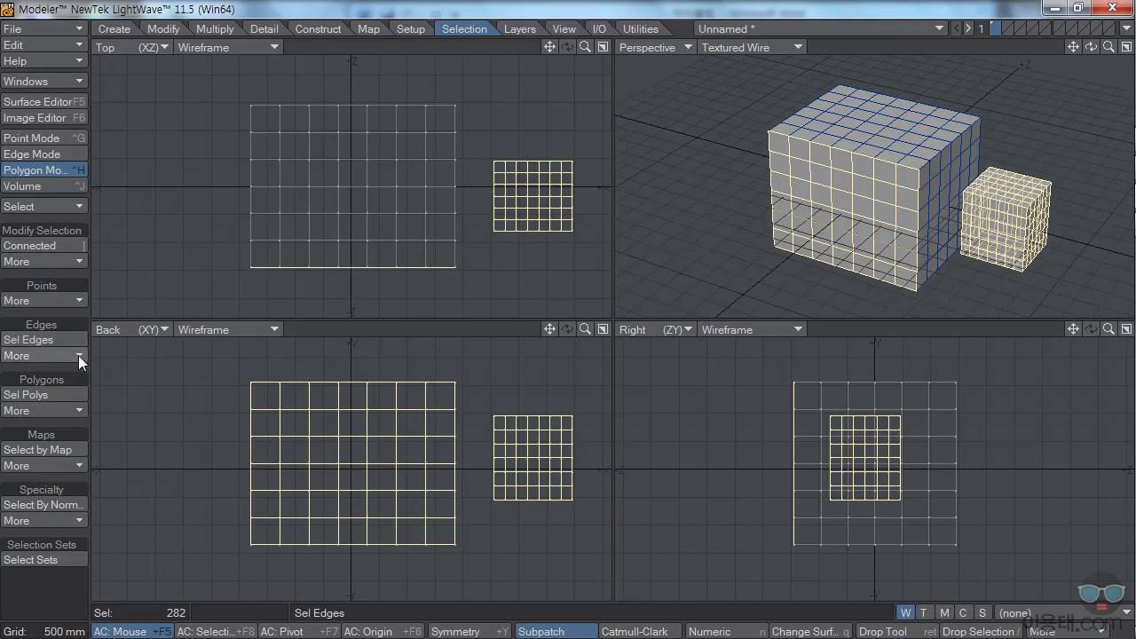
pyautogui.click(78, 355)
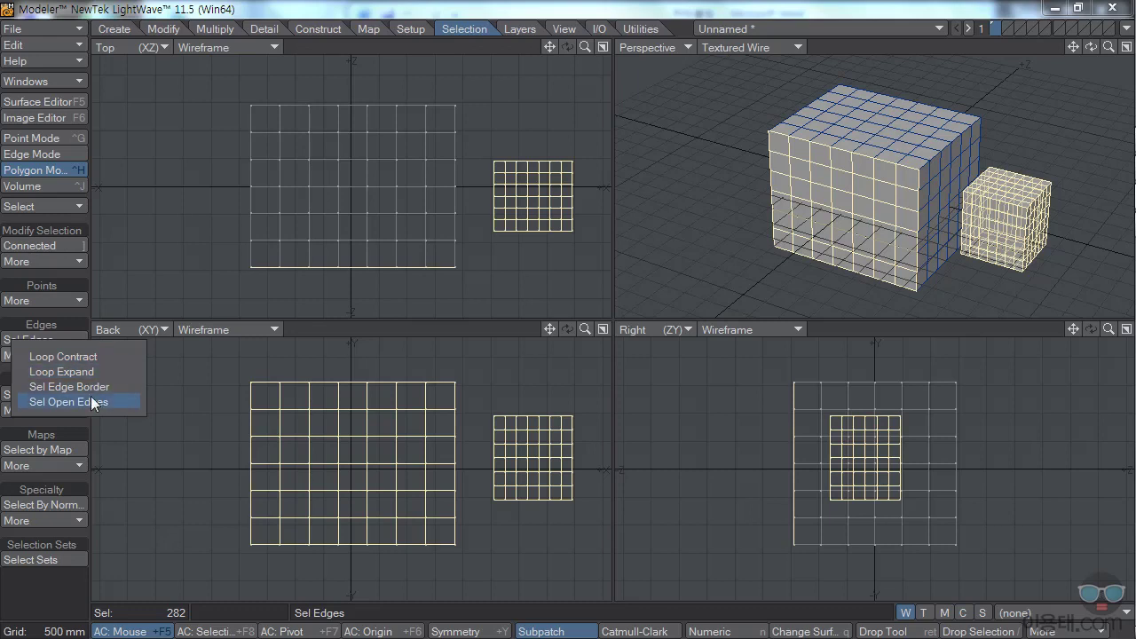
pyautogui.click(65, 583)
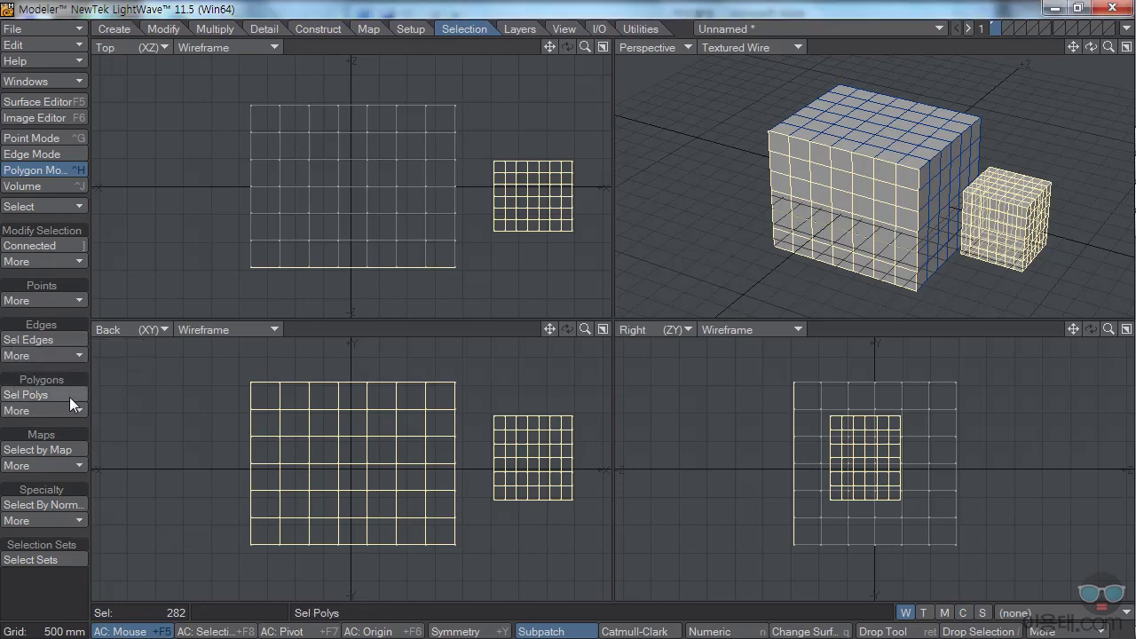
pyautogui.click(78, 409)
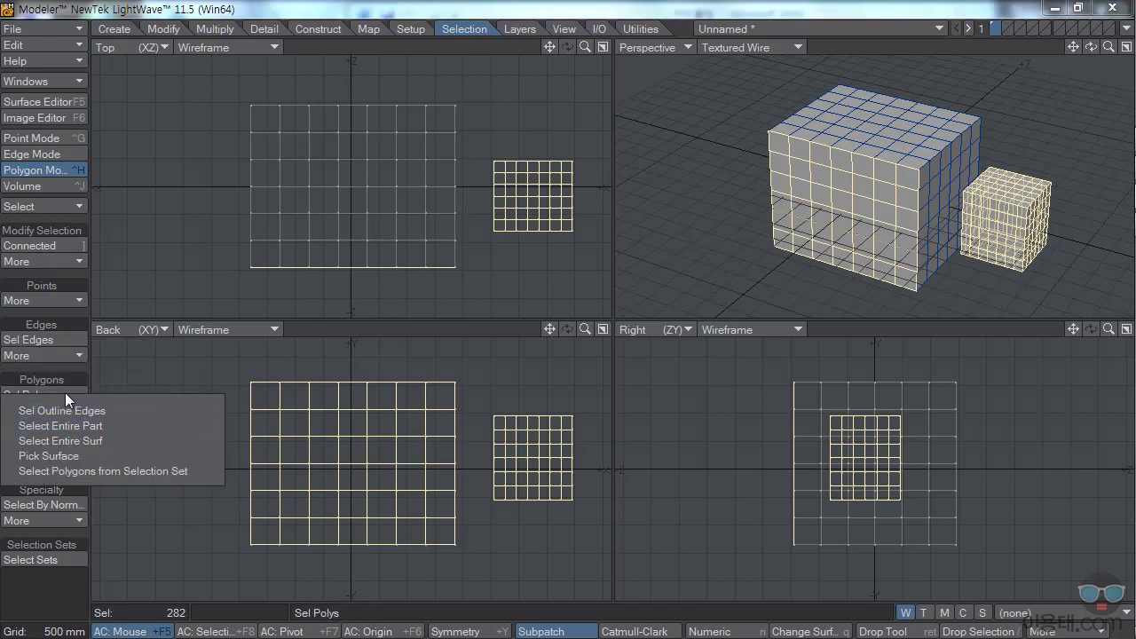
pyautogui.click(66, 599)
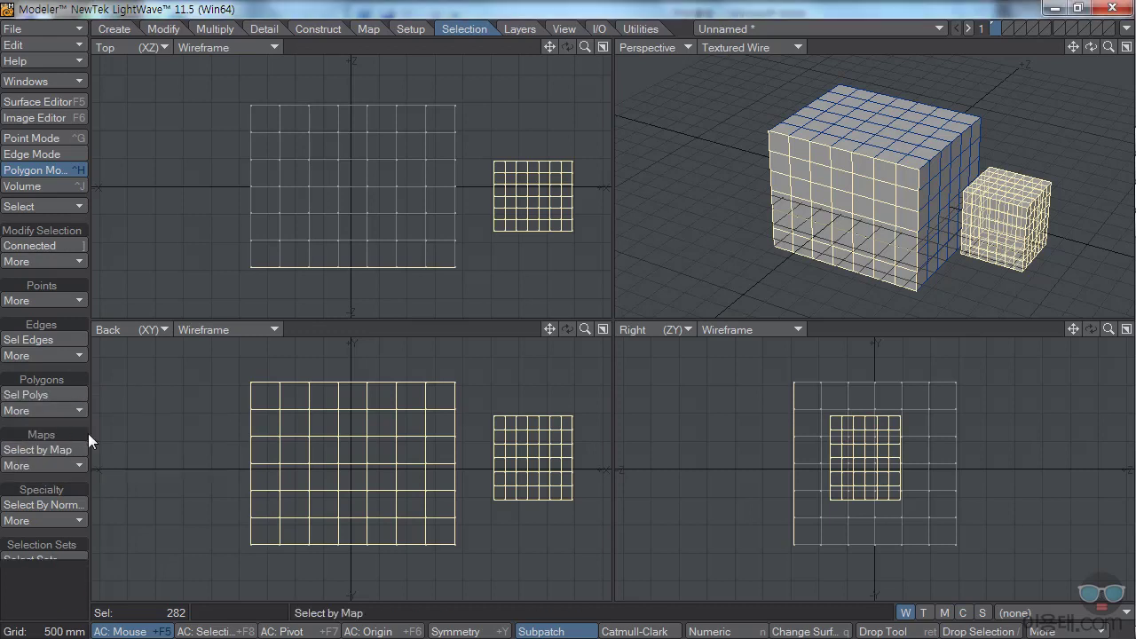
# Bring up the Modify tool set and drop the whole polygon selection on both boxes
pyautogui.hotkey('shift', 'x')
pyautogui.click(162, 28)
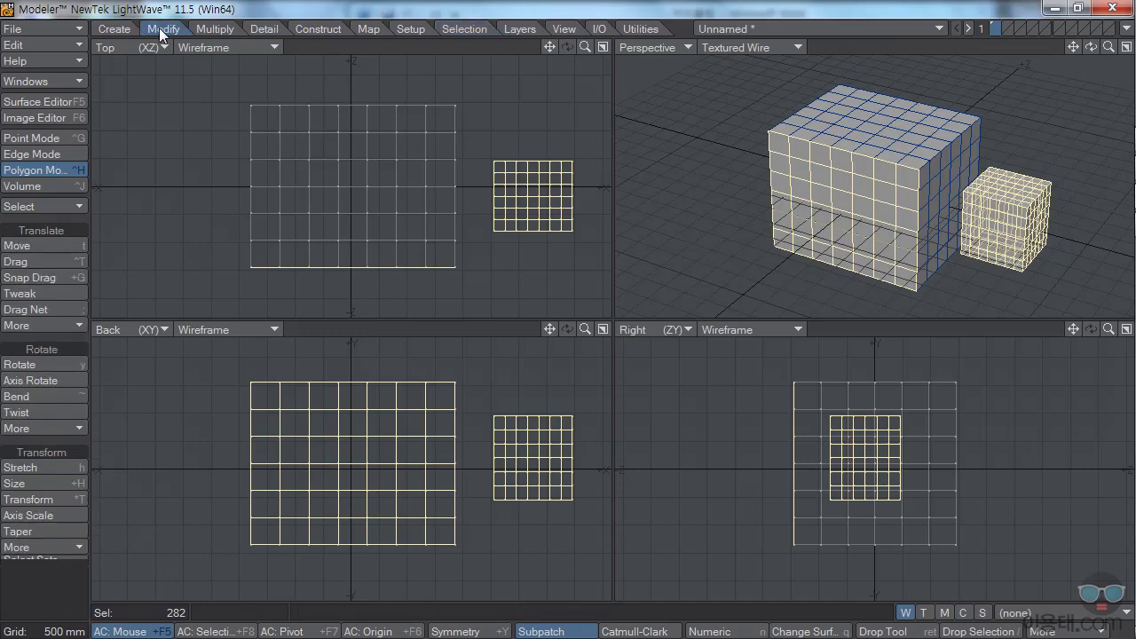
pyautogui.click(52, 169)
pyautogui.click(384, 45)
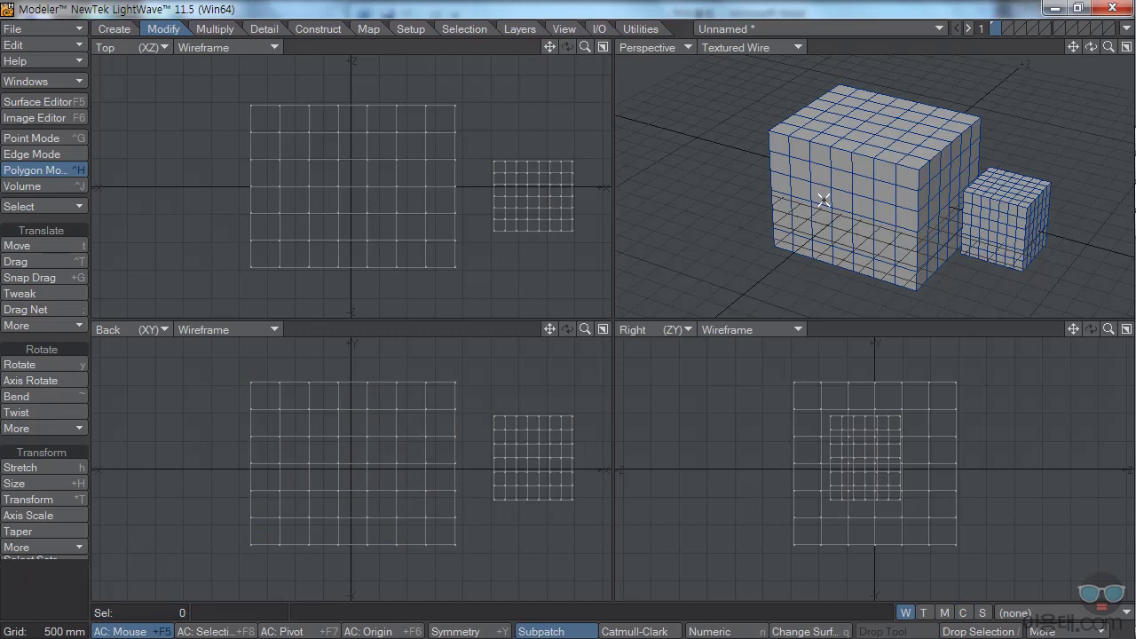
# In point mode, clear the stored point selection and select only the large box's upper corner point at -X, -Z
pyautogui.click(52, 138)
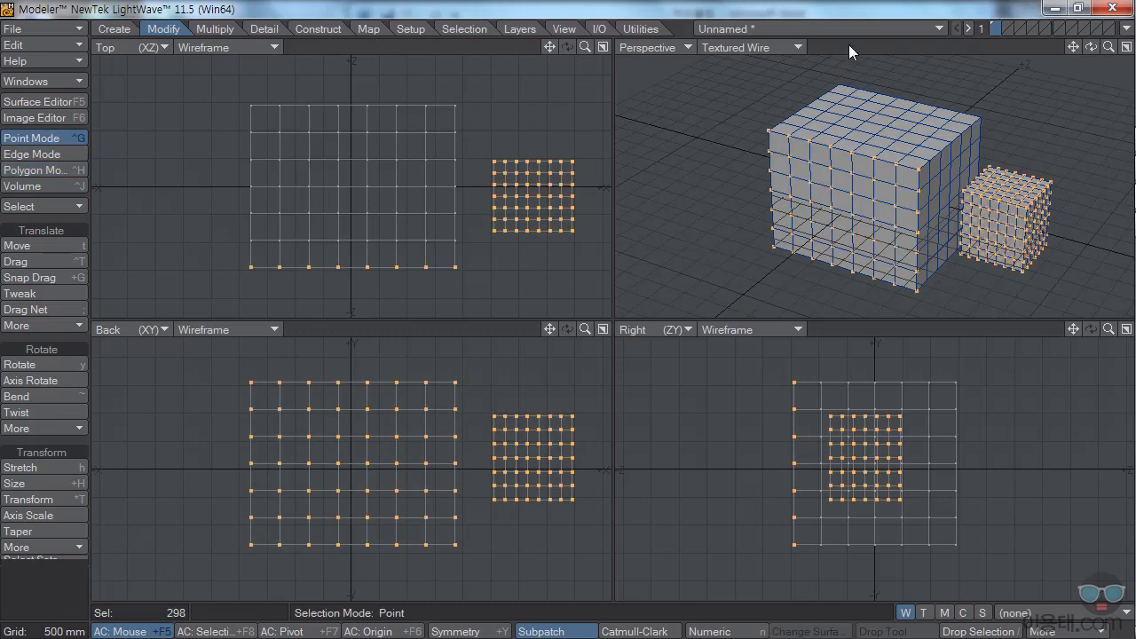
pyautogui.click(835, 88)
pyautogui.click(769, 132)
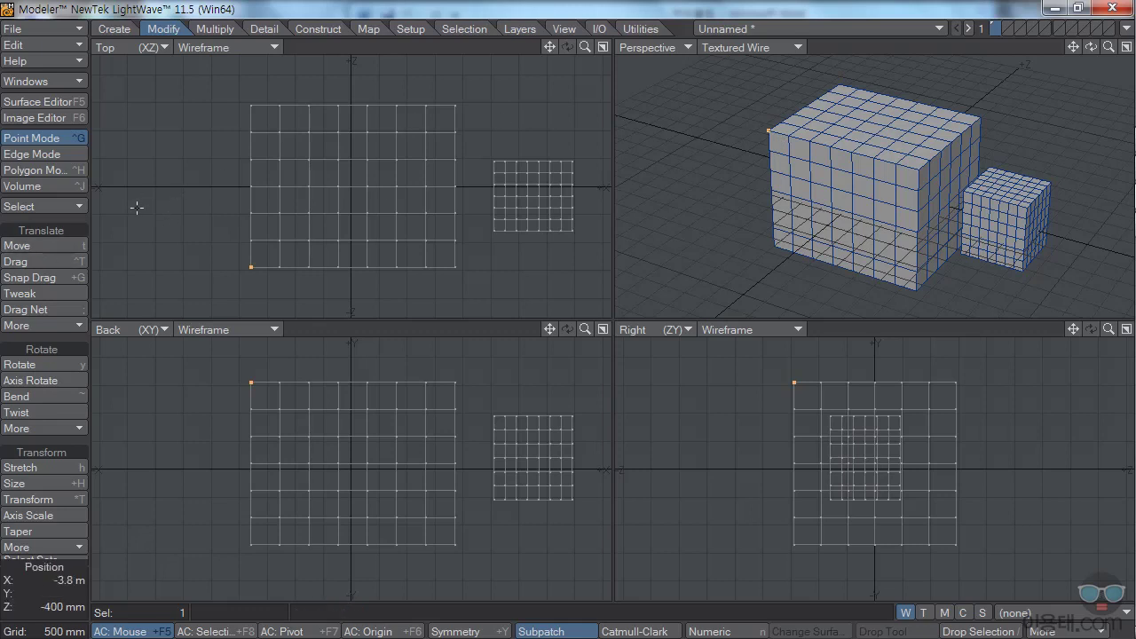
# Move the selected corner point outward from the large box along -X and -Z, keeping its height on the upper face
pyautogui.click(44, 247)
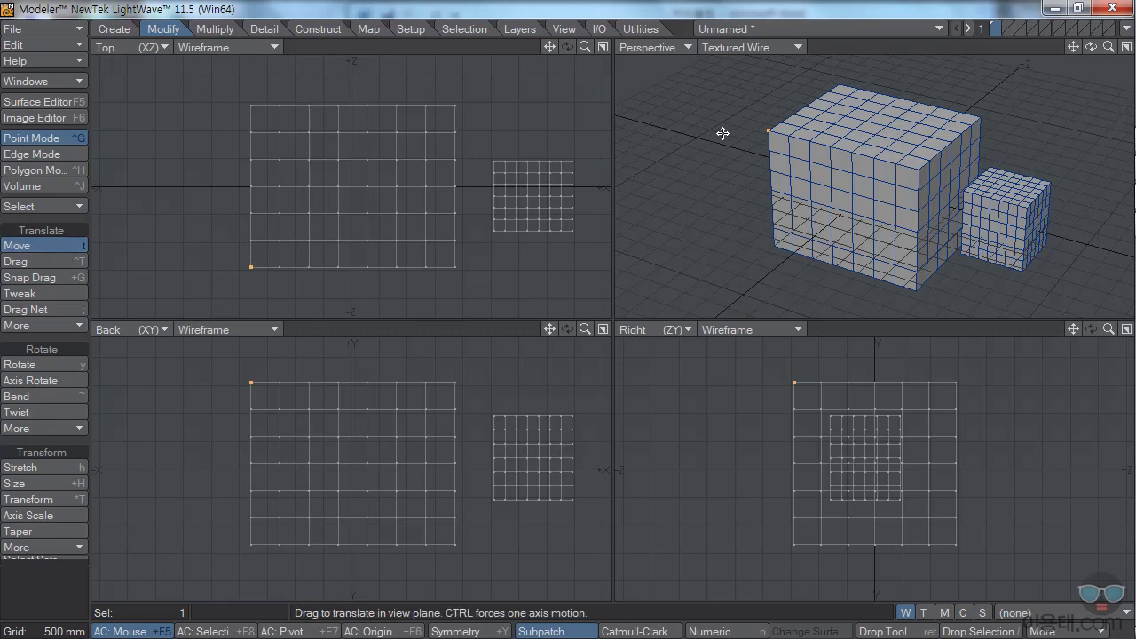
pyautogui.moveTo(732, 133)
pyautogui.mouseDown()
pyautogui.moveTo(646, 145)
pyautogui.moveTo(682, 118)
pyautogui.moveTo(770, 133)
pyautogui.moveTo(722, 127)
pyautogui.moveTo(747, 135)
pyautogui.moveTo(736, 132)
pyautogui.mouseUp()
pyautogui.moveTo(731, 368); pyautogui.dragTo(702, 386)
pyautogui.moveTo(211, 393)
pyautogui.mouseDown()
pyautogui.moveTo(192, 374)
pyautogui.moveTo(186, 385)
pyautogui.moveTo(195, 371)
pyautogui.moveTo(201, 382)
pyautogui.mouseUp()
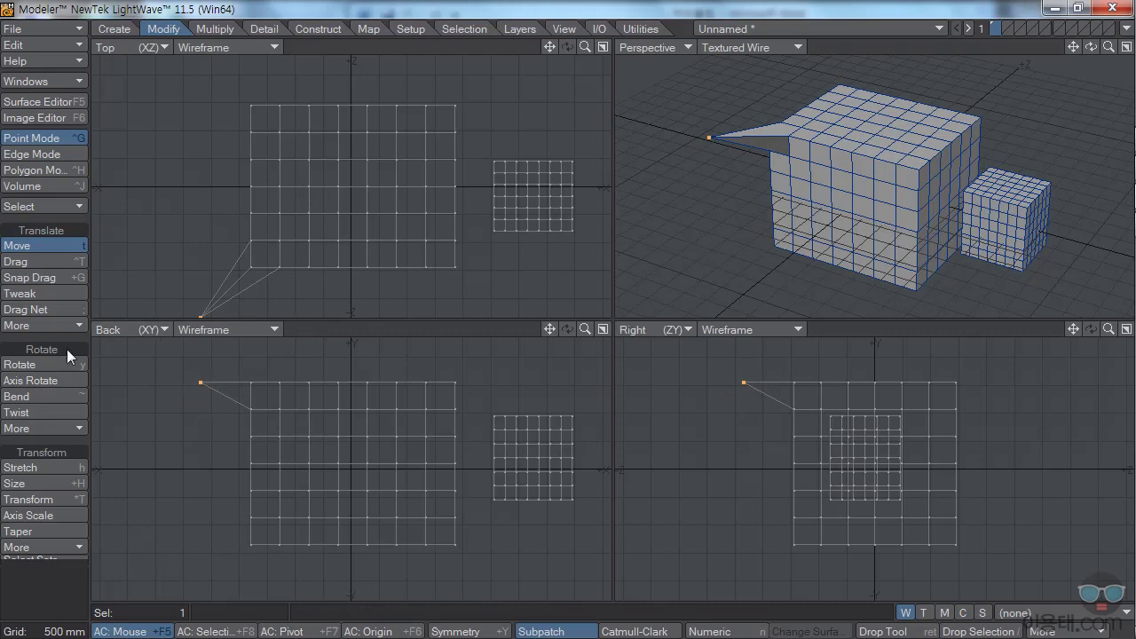
# Rotate the pulled-out corner point slightly clockwise in the Back view around a centre near X -3.5 m, Y 1.5 m
pyautogui.click(38, 364)
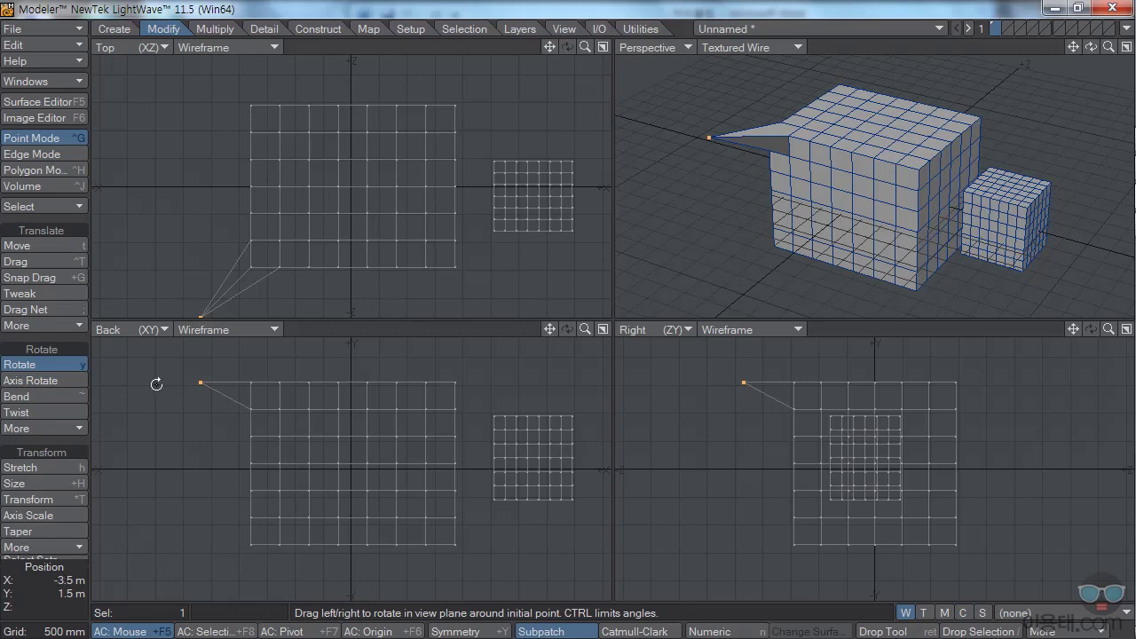
pyautogui.moveTo(151, 384)
pyautogui.mouseDown()
pyautogui.moveTo(231, 384)
pyautogui.moveTo(123, 384)
pyautogui.moveTo(164, 384)
pyautogui.mouseUp()
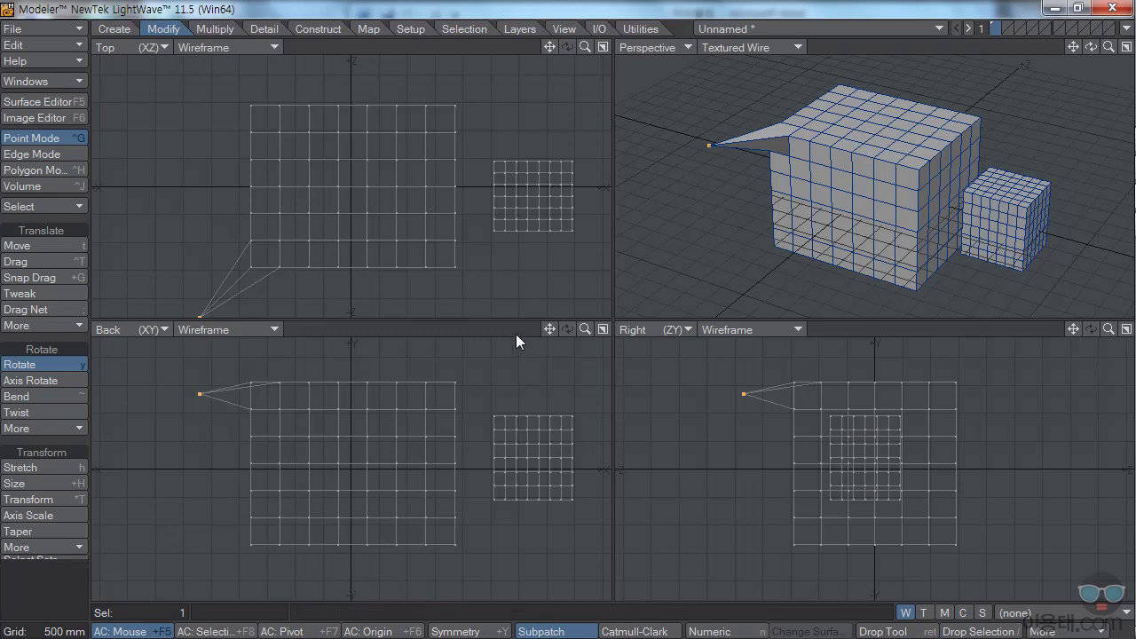
# Undo the rotation and the move of the large box's upper corner point so it sits back on the box
pyautogui.hotkey('ctrl', 'z')
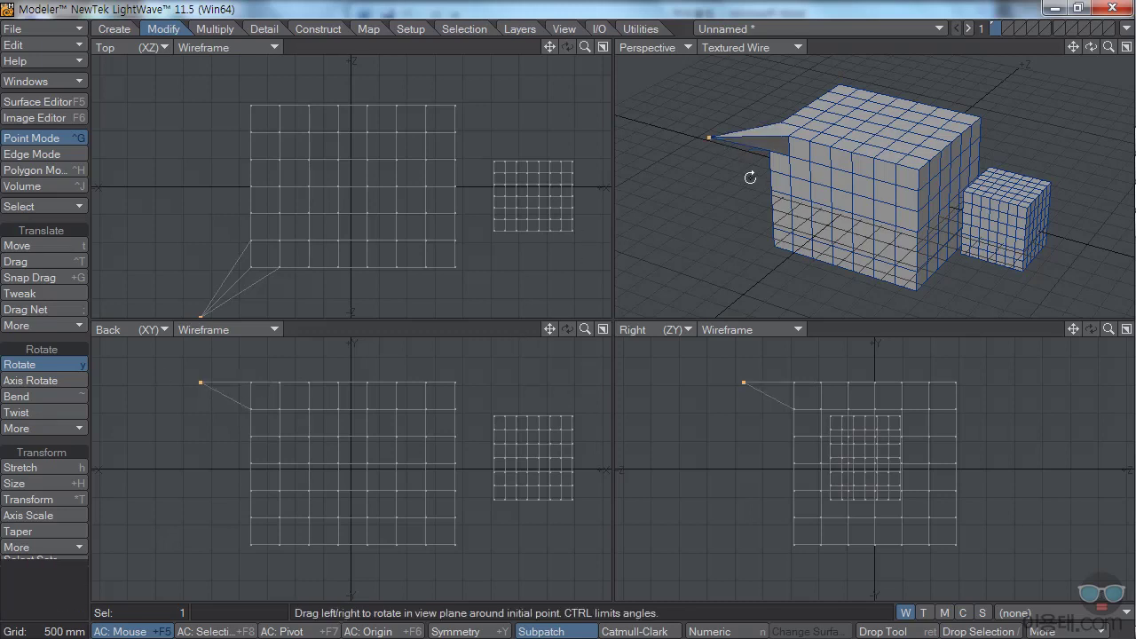
pyautogui.hotkey('ctrl', 'z')
pyautogui.hotkey('ctrl', 'z')
pyautogui.hotkey('ctrl', 'z')
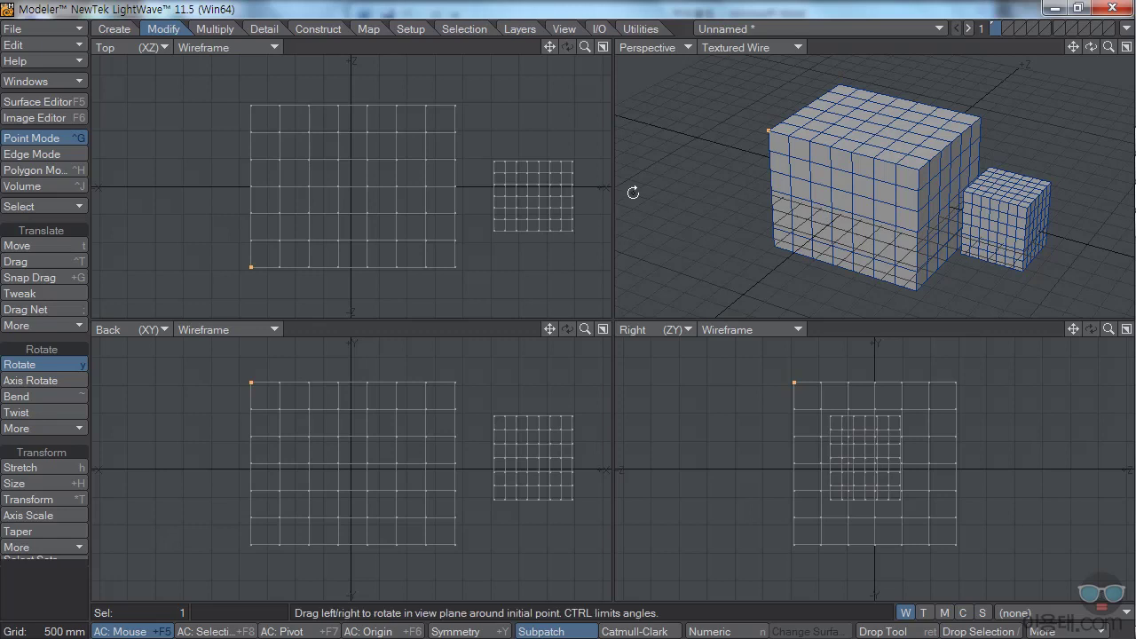
# In polygon mode, try moving the large box's upper corner polygon about X -700 mm, Y -350 mm, Z -600 mm, and undo it
pyautogui.click(36, 169)
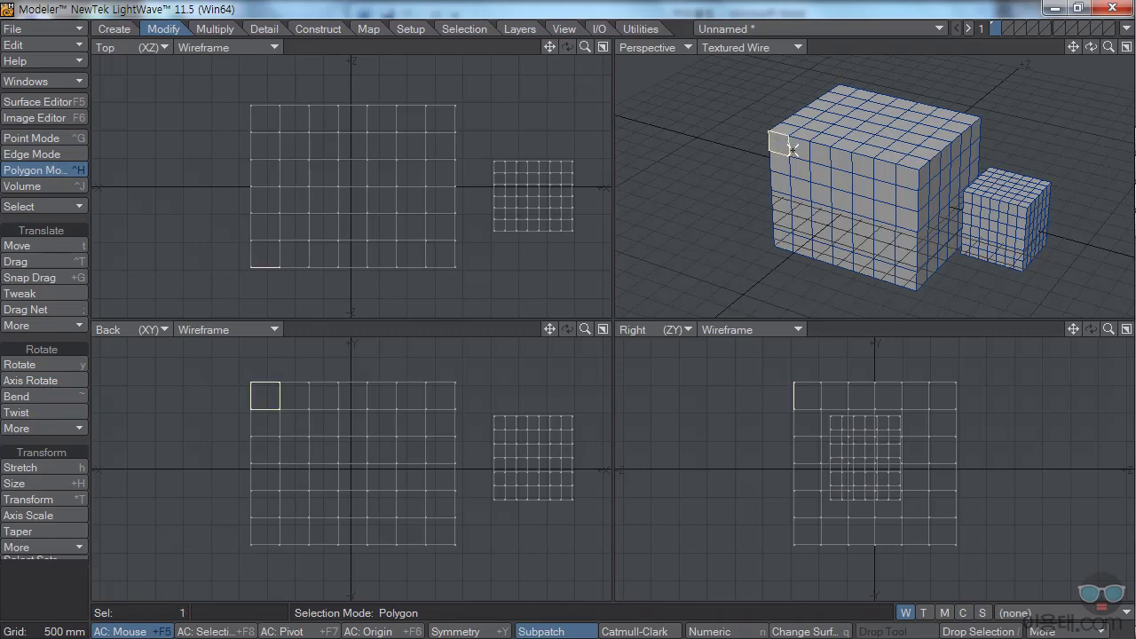
pyautogui.click(54, 245)
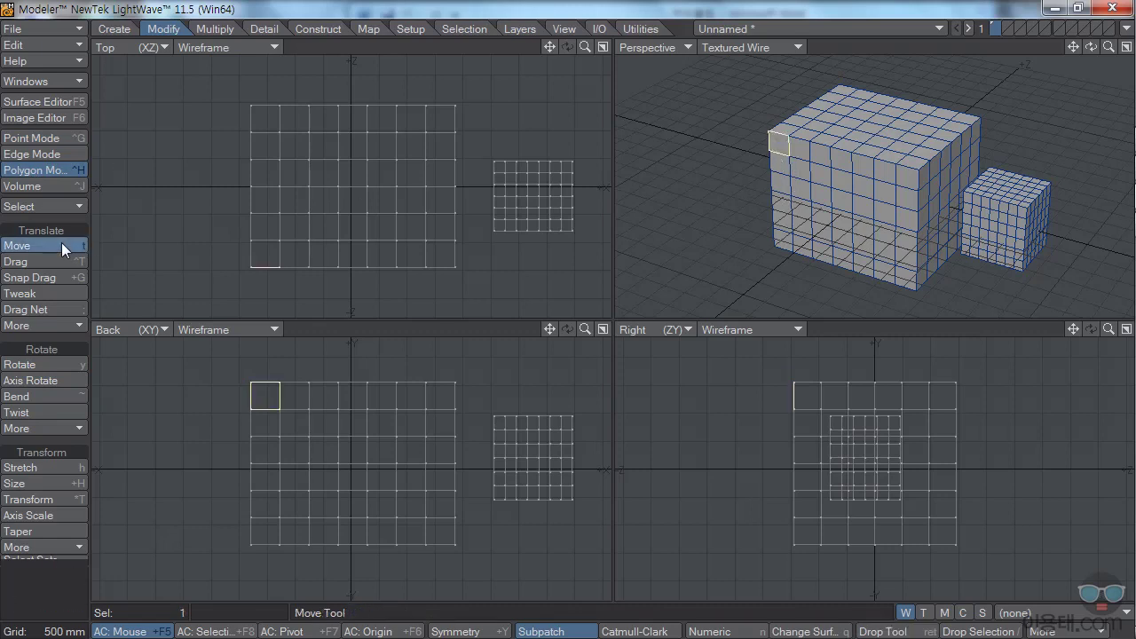
pyautogui.moveTo(729, 149)
pyautogui.mouseDown()
pyautogui.moveTo(706, 156)
pyautogui.moveTo(776, 150)
pyautogui.moveTo(730, 149)
pyautogui.moveTo(770, 157)
pyautogui.moveTo(736, 119)
pyautogui.moveTo(720, 162)
pyautogui.moveTo(736, 160)
pyautogui.mouseUp()
pyautogui.hotkey('ctrl', 'z')
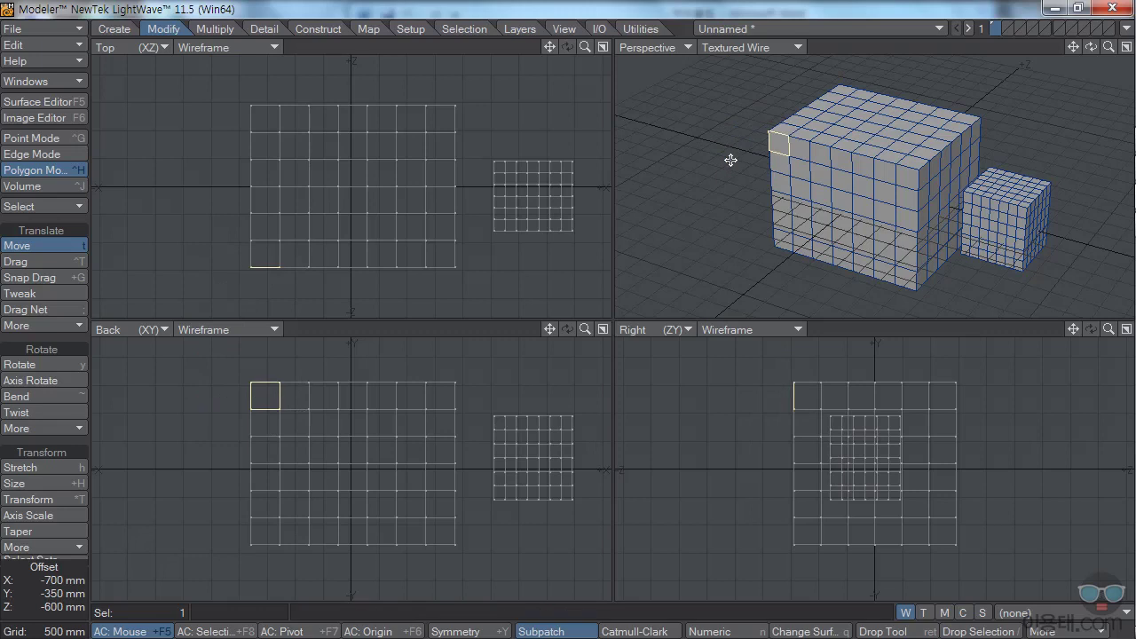
# Try rotating the corner polygon about -14° around a point beside the large box in the Perspective view, and undo it
pyautogui.click(35, 364)
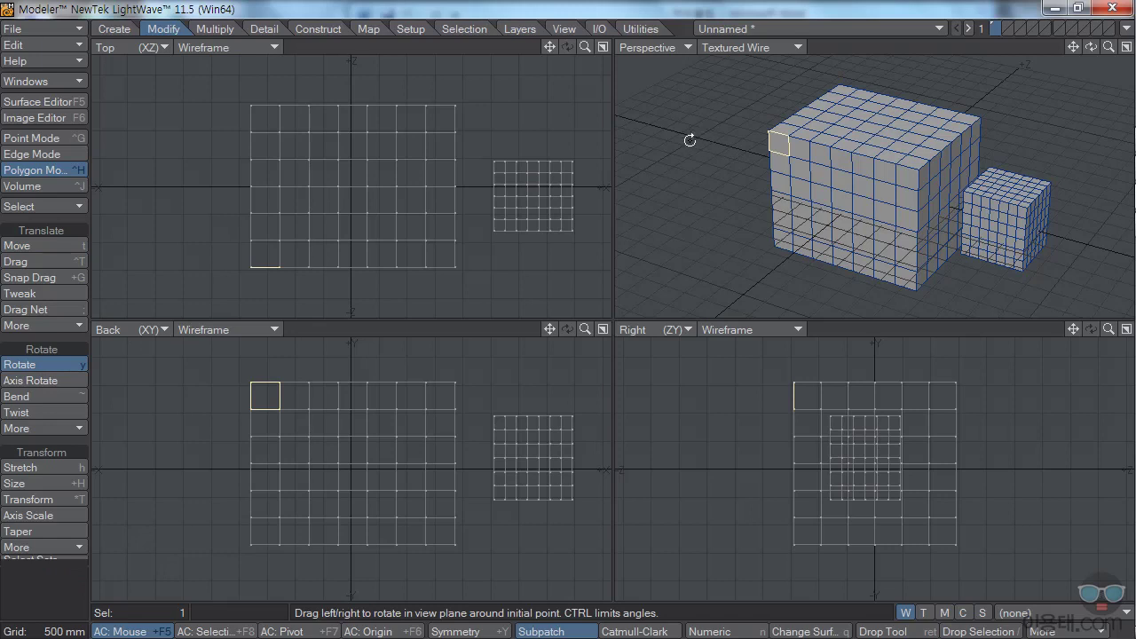
pyautogui.moveTo(696, 144); pyautogui.dragTo(738, 145)
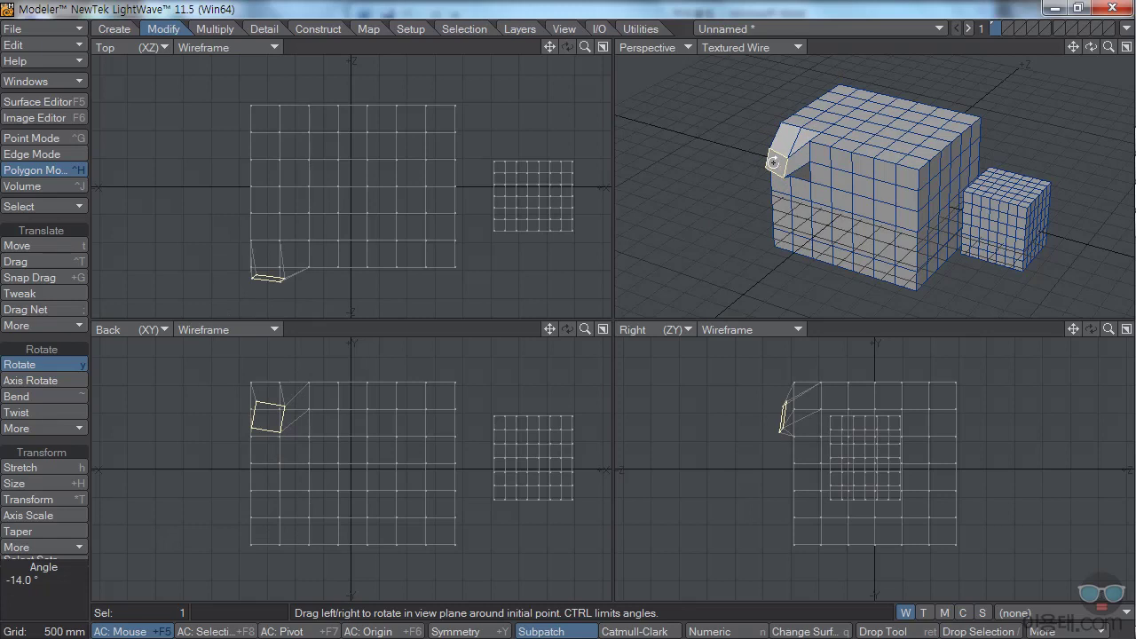
pyautogui.hotkey('ctrl', 'z')
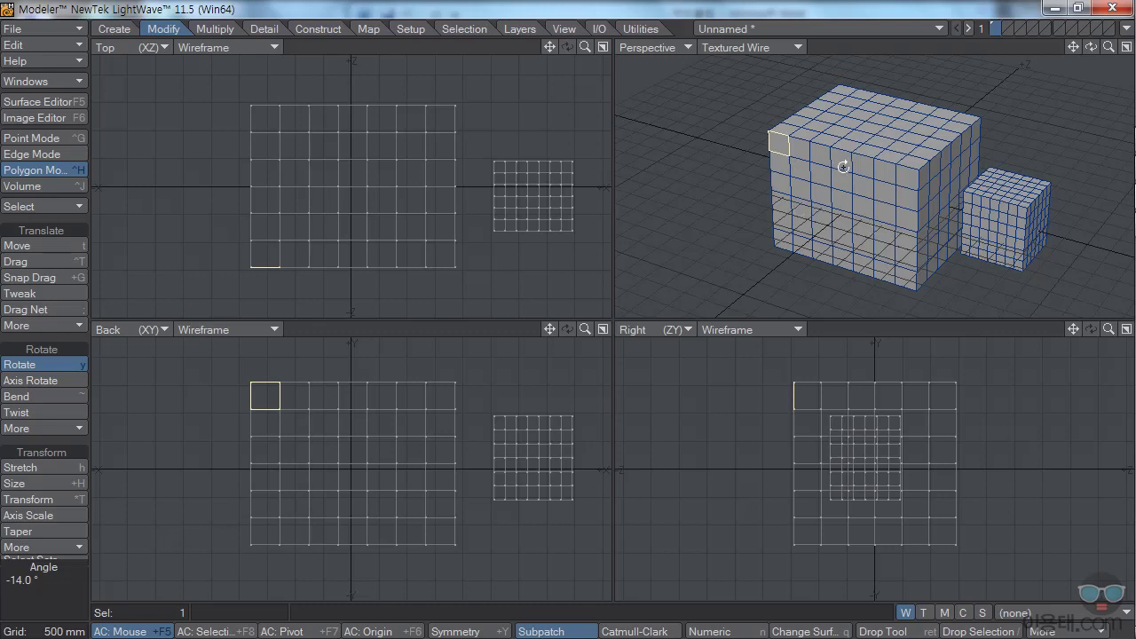
# Drop the polygon selection, try rotating both boxes about 9° around a point beside the large box, and undo it
pyautogui.click(63, 169)
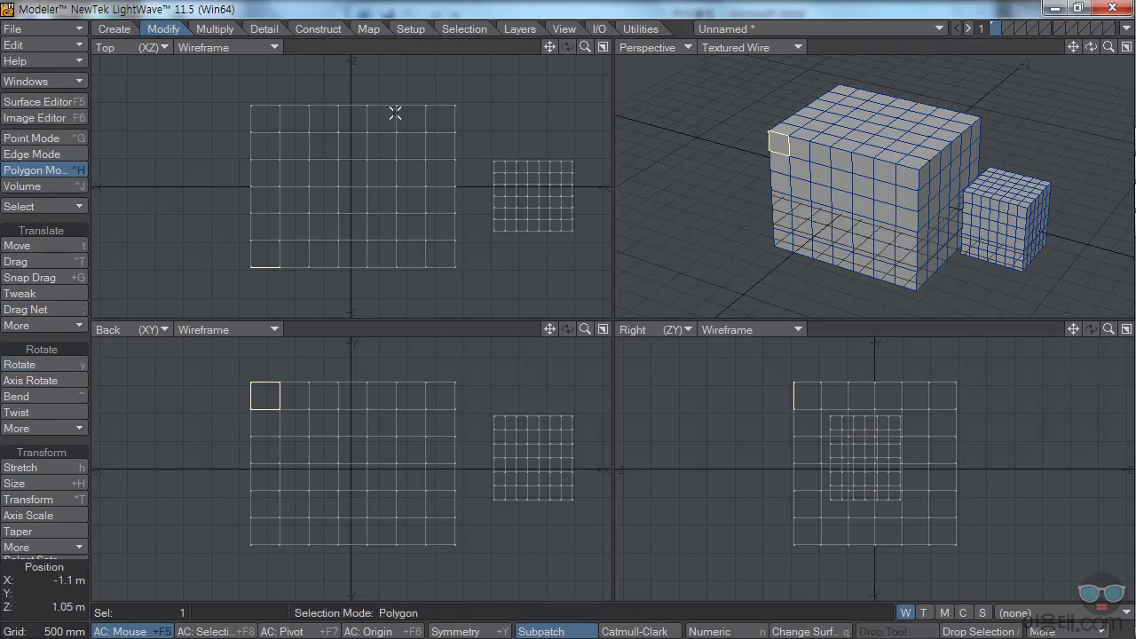
pyautogui.click(851, 46)
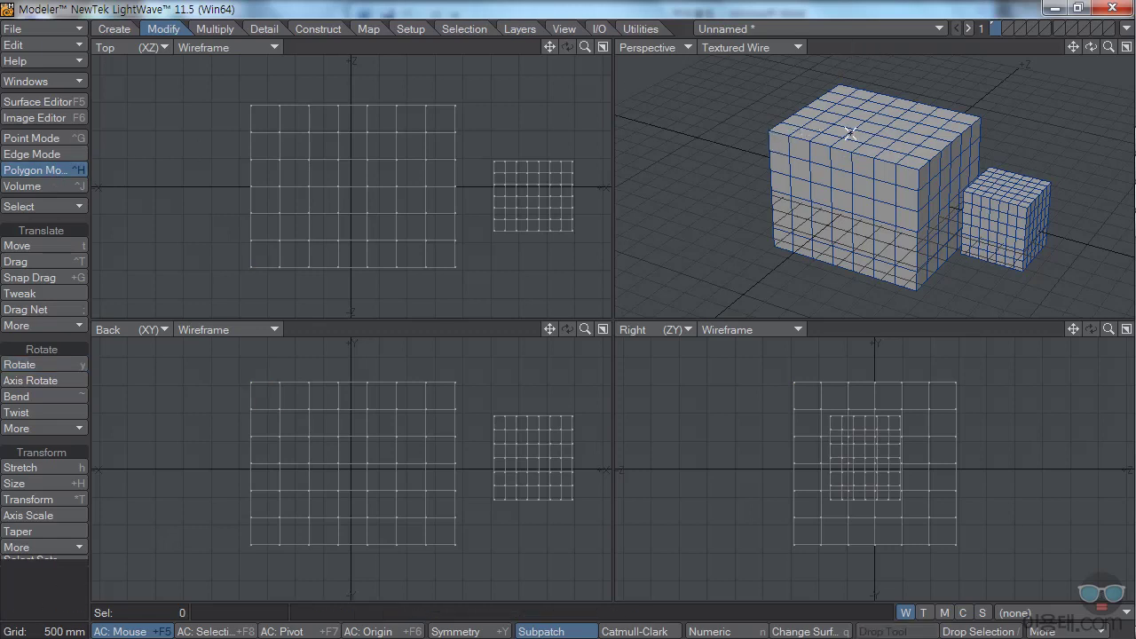
pyautogui.click(35, 365)
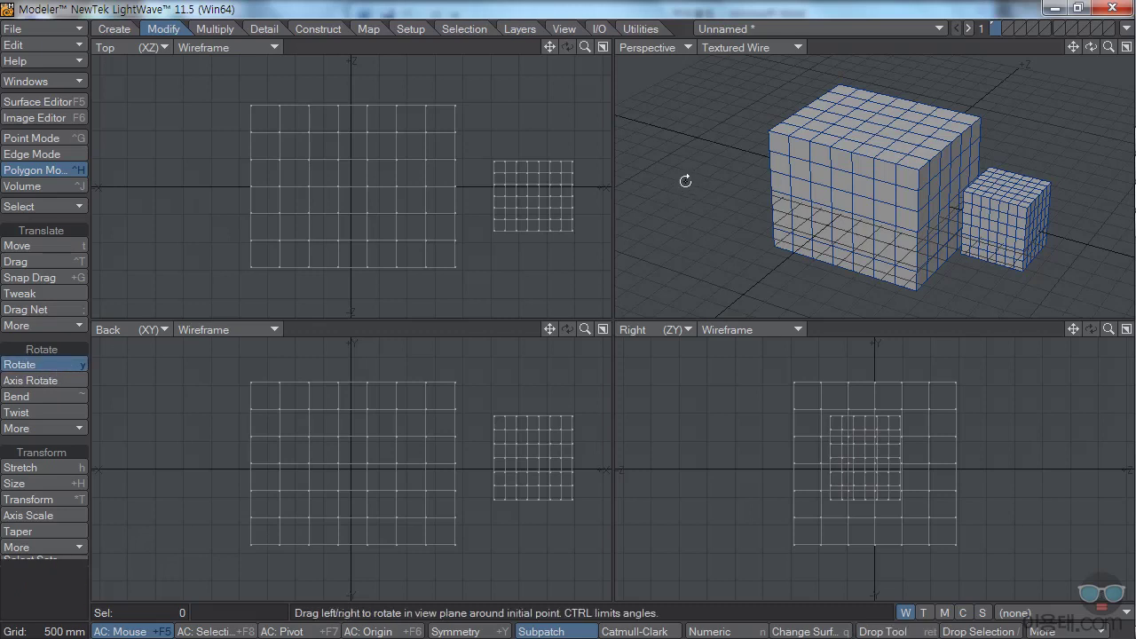
pyautogui.moveTo(681, 181); pyautogui.dragTo(754, 181)
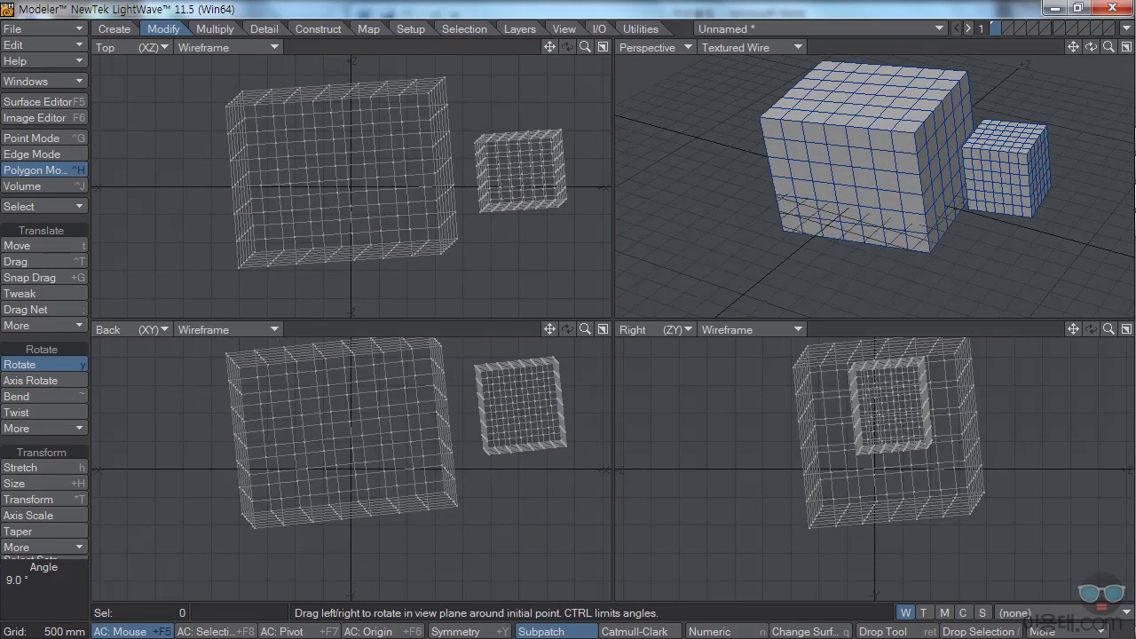
pyautogui.hotkey('ctrl', 'z')
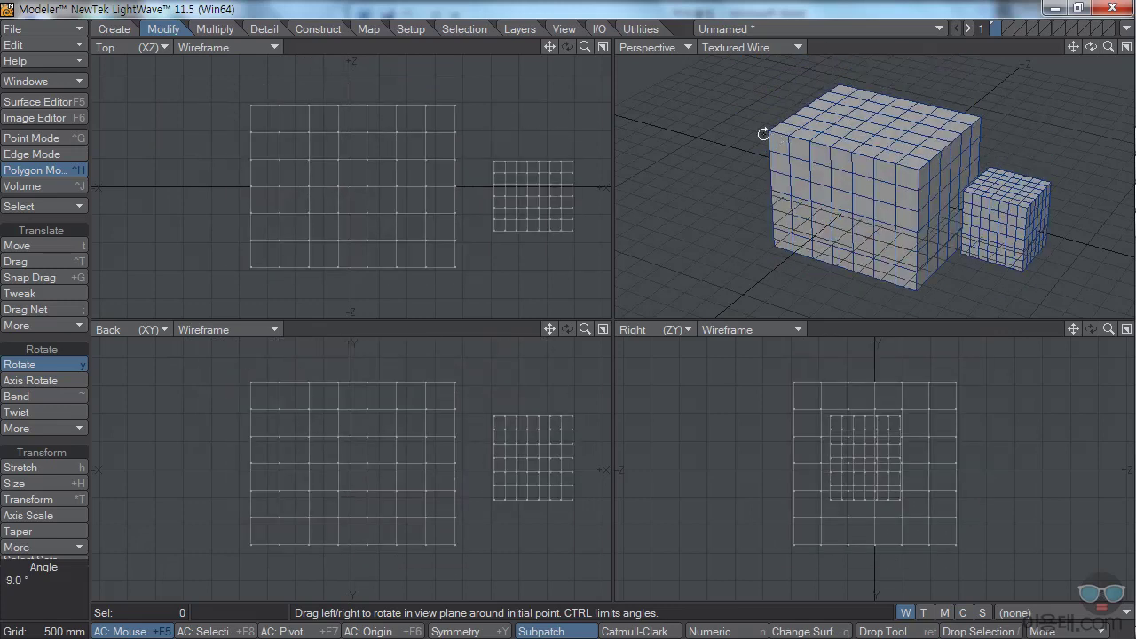
# Try rotating both boxes about 20° and again around a point on the large box's front face, undoing each rotation
pyautogui.moveTo(754, 181)
pyautogui.mouseDown()
pyautogui.moveTo(1060, 181)
pyautogui.moveTo(675, 181)
pyautogui.moveTo(771, 179)
pyautogui.mouseUp()
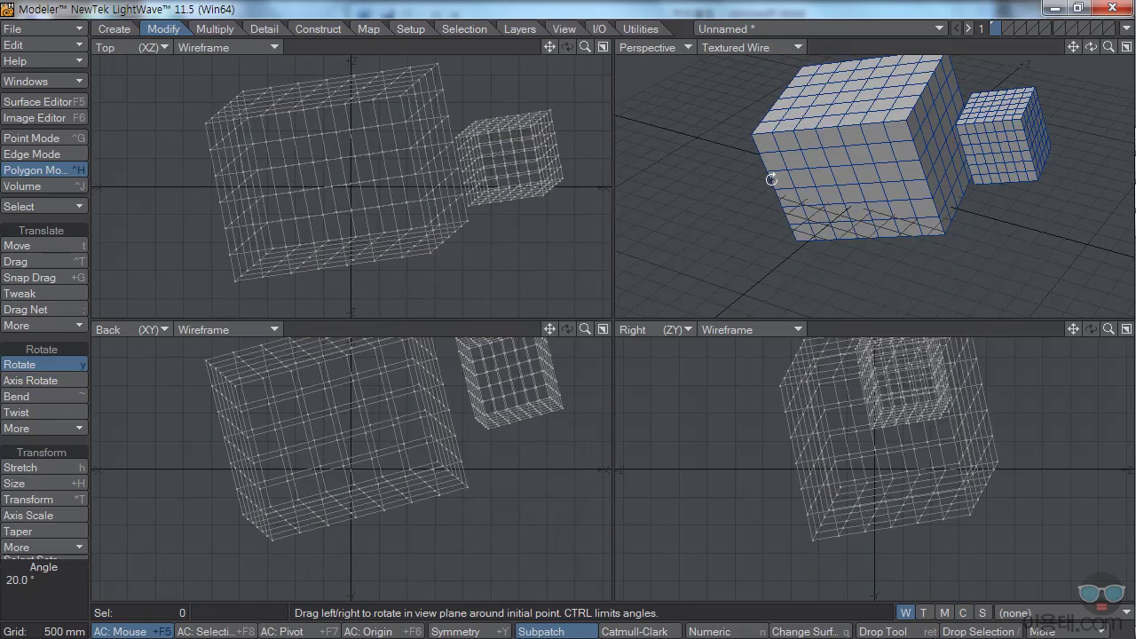
pyautogui.hotkey('ctrl', 'z')
pyautogui.click(872, 192)
pyautogui.moveTo(872, 192); pyautogui.dragTo(785, 192)
pyautogui.press('u')
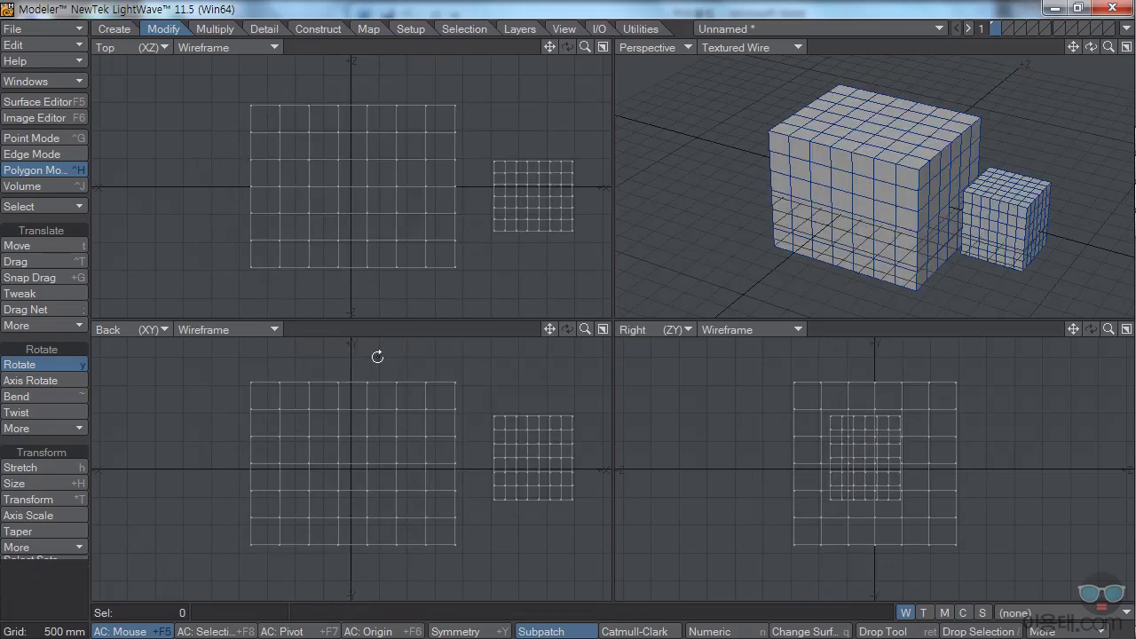
# Try scaling both boxes to 94% from beside the large box and to 129% from its front face, undoing each
pyautogui.click(38, 483)
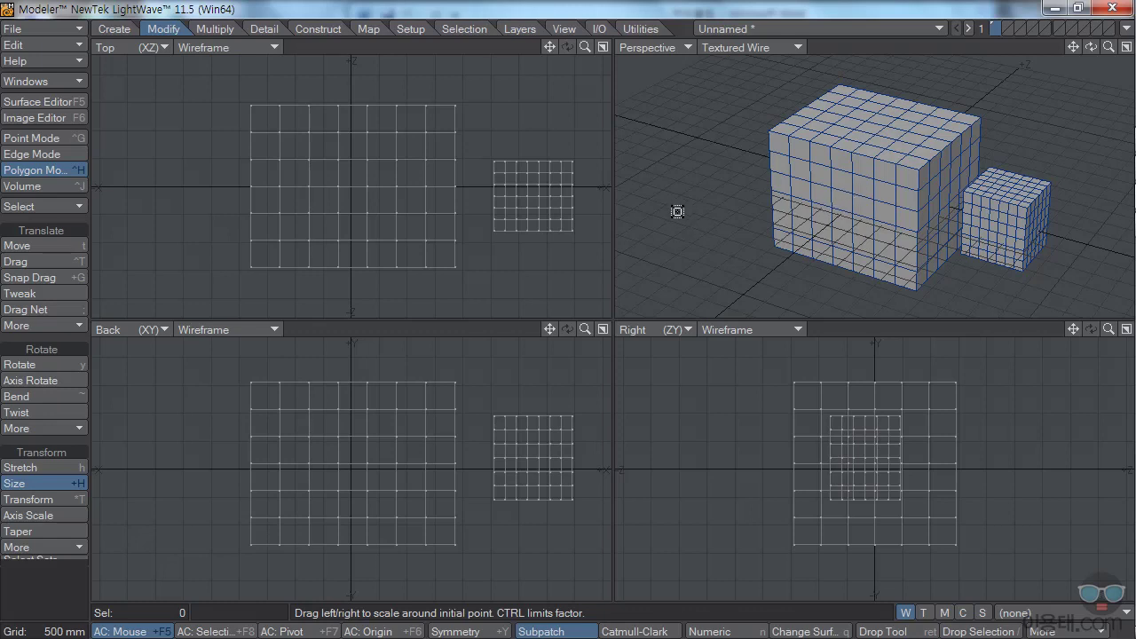
pyautogui.moveTo(684, 213)
pyautogui.mouseDown()
pyautogui.moveTo(648, 214)
pyautogui.moveTo(709, 214)
pyautogui.moveTo(655, 214)
pyautogui.moveTo(688, 214)
pyautogui.moveTo(669, 214)
pyautogui.mouseUp()
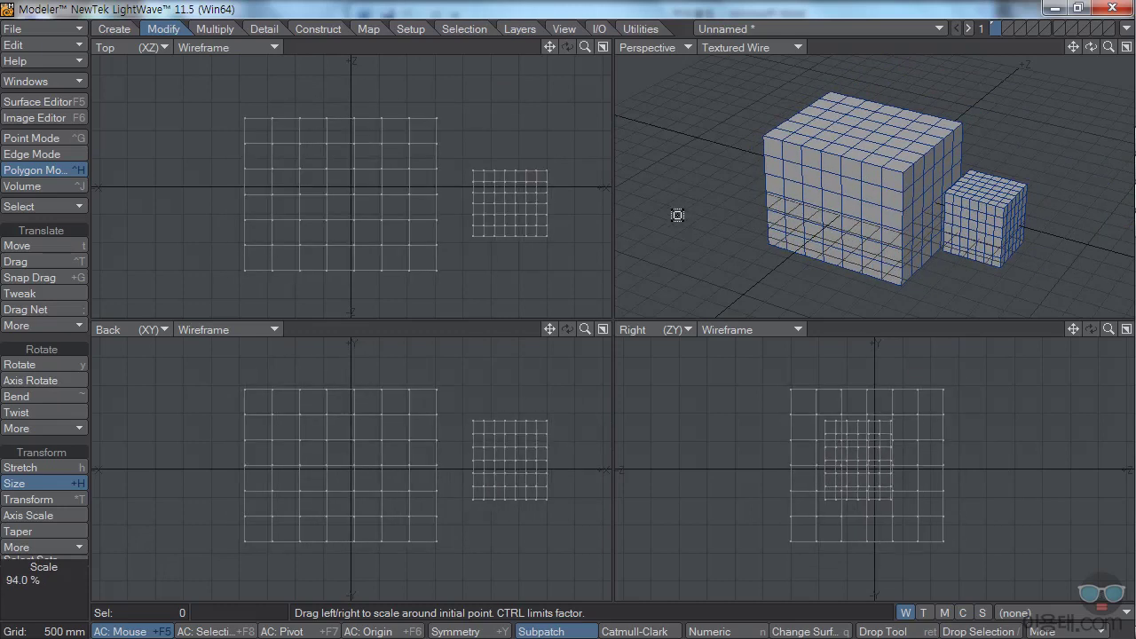
pyautogui.press('u')
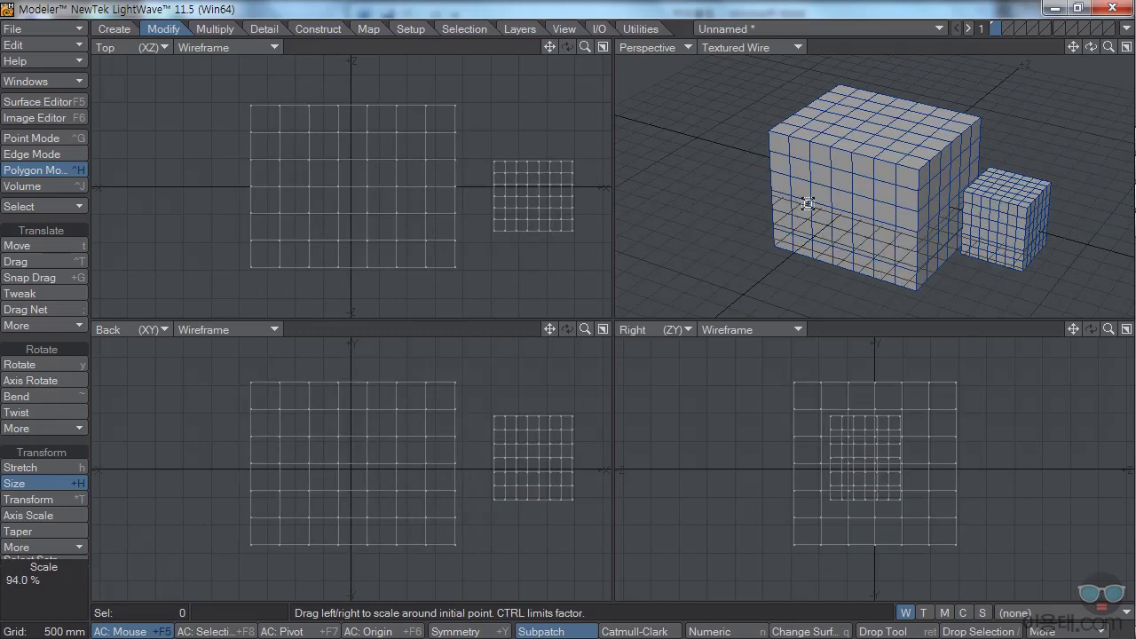
pyautogui.moveTo(866, 196)
pyautogui.mouseDown()
pyautogui.moveTo(912, 196)
pyautogui.moveTo(809, 196)
pyautogui.moveTo(1028, 196)
pyautogui.moveTo(844, 196)
pyautogui.moveTo(943, 196)
pyautogui.moveTo(854, 205)
pyautogui.mouseUp()
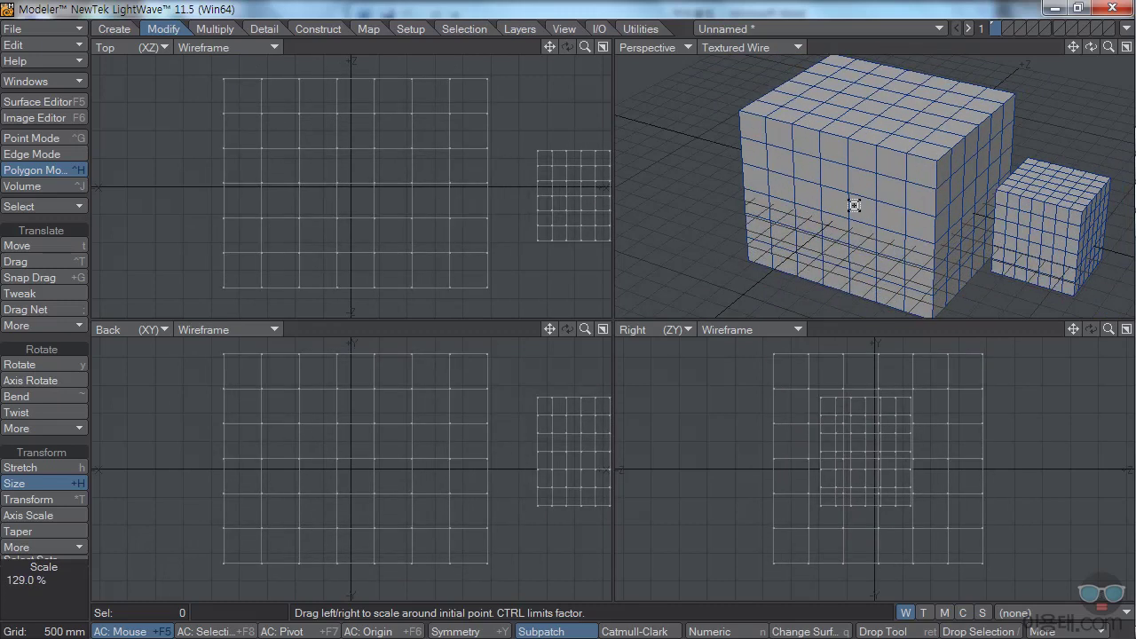
pyautogui.press('u')
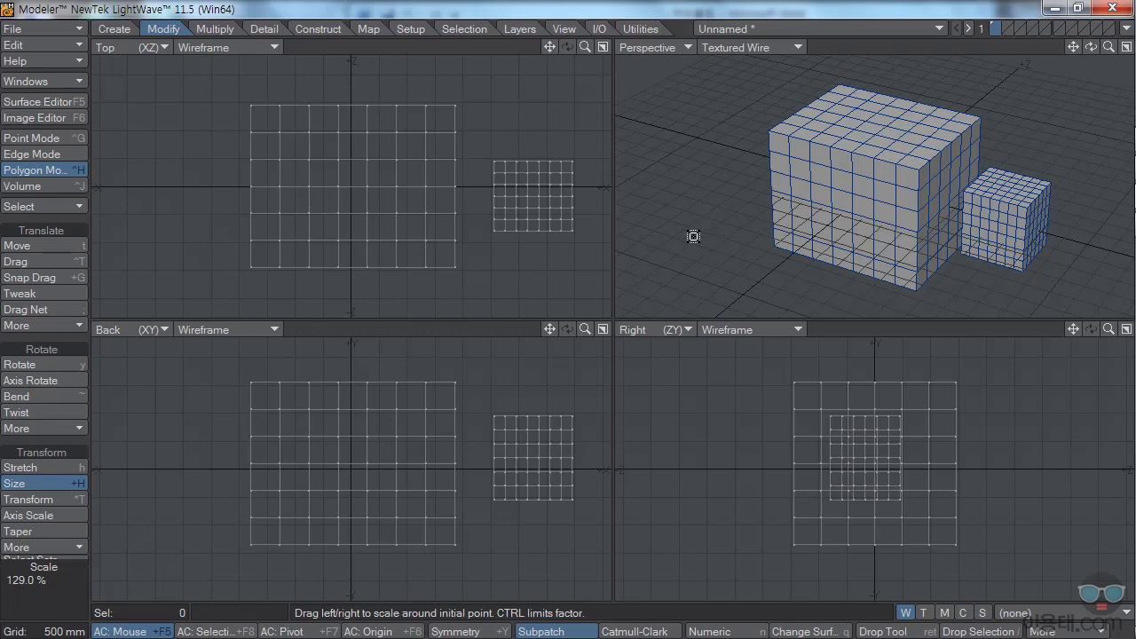
# Set the action center to Selection and select the large box's front upper corner polygon at -X, -Z
pyautogui.click(209, 632)
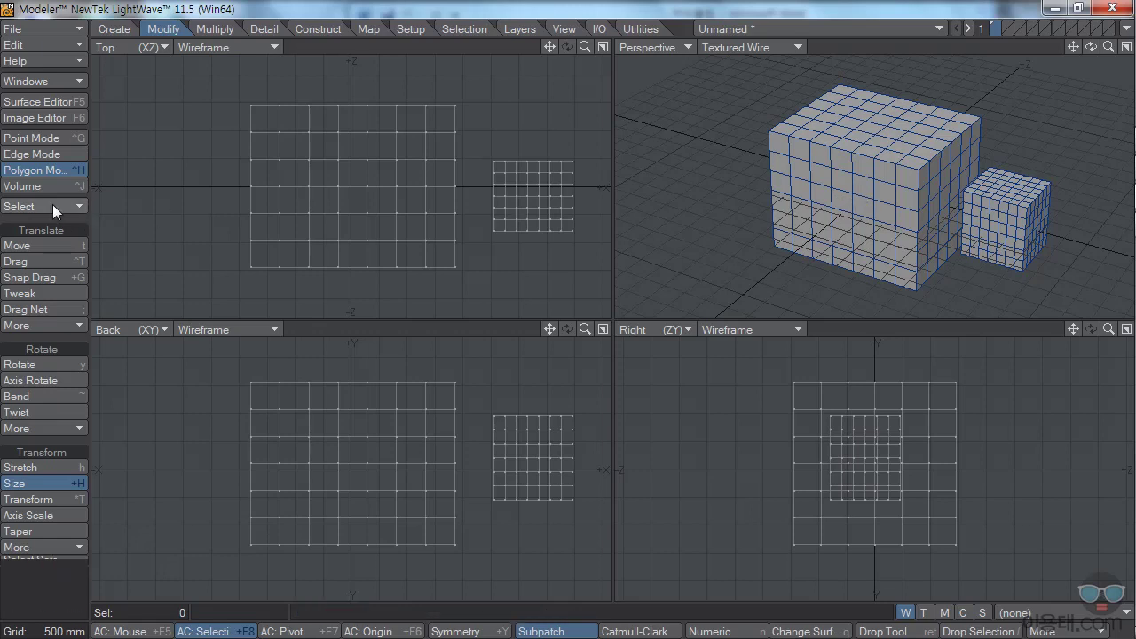
pyautogui.click(41, 170)
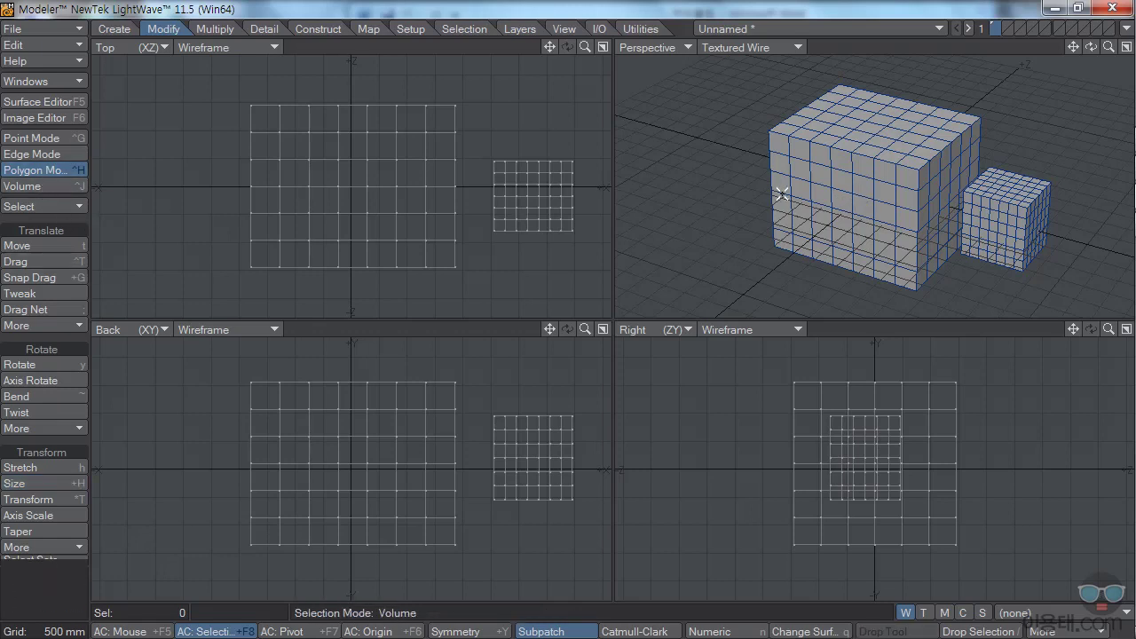
pyautogui.click(778, 141)
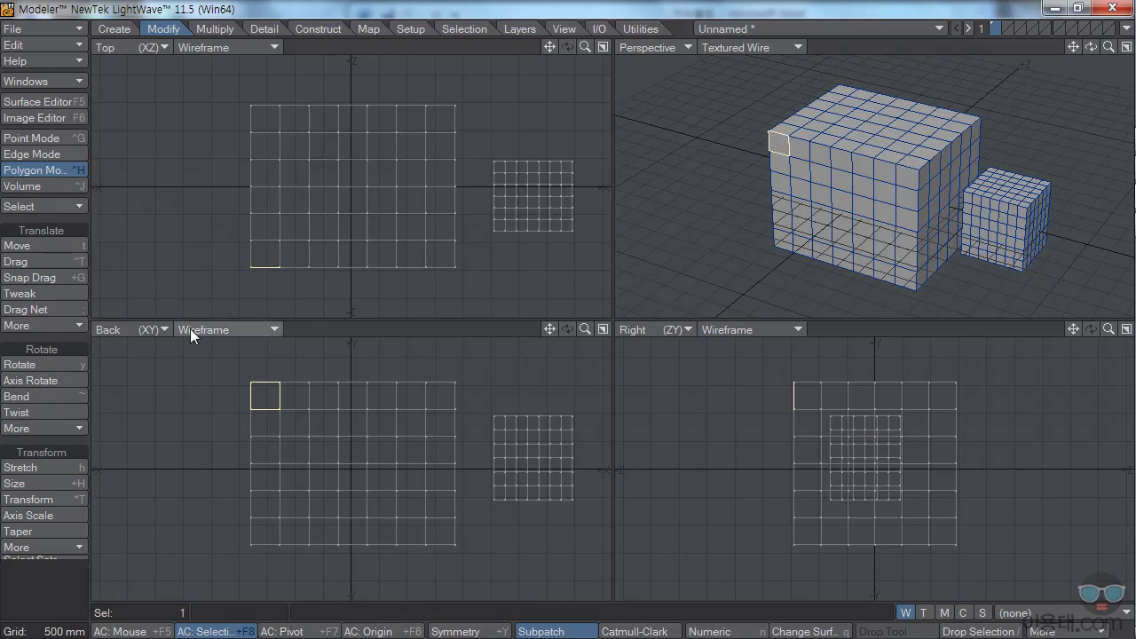
# Try rotating the corner polygon around its own center in the Perspective view, and undo the rotation
pyautogui.click(30, 365)
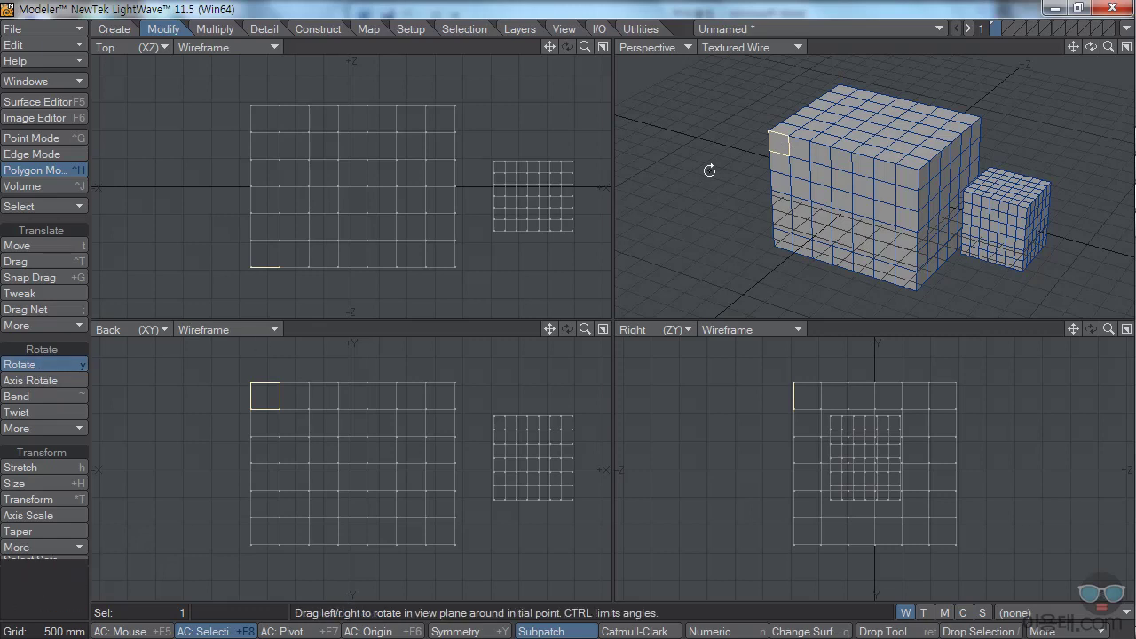
pyautogui.moveTo(709, 161)
pyautogui.mouseDown()
pyautogui.moveTo(765, 162)
pyautogui.moveTo(678, 162)
pyautogui.moveTo(750, 162)
pyautogui.moveTo(682, 162)
pyautogui.moveTo(750, 162)
pyautogui.moveTo(707, 162)
pyautogui.mouseUp()
pyautogui.hotkey('ctrl', 'z')
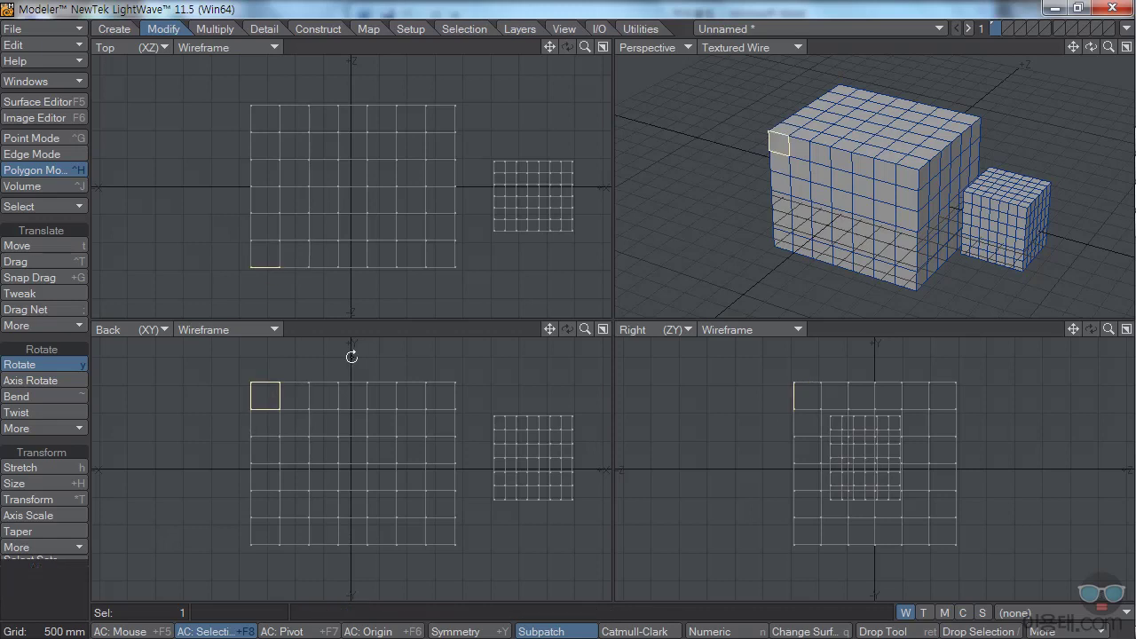
# Try scaling the corner polygon around its own center, once to about 136%, undoing each scaling
pyautogui.click(15, 483)
pyautogui.moveTo(702, 161)
pyautogui.mouseDown()
pyautogui.moveTo(736, 161)
pyautogui.moveTo(690, 153)
pyautogui.moveTo(701, 161)
pyautogui.mouseUp()
pyautogui.hotkey('ctrl', 'z')
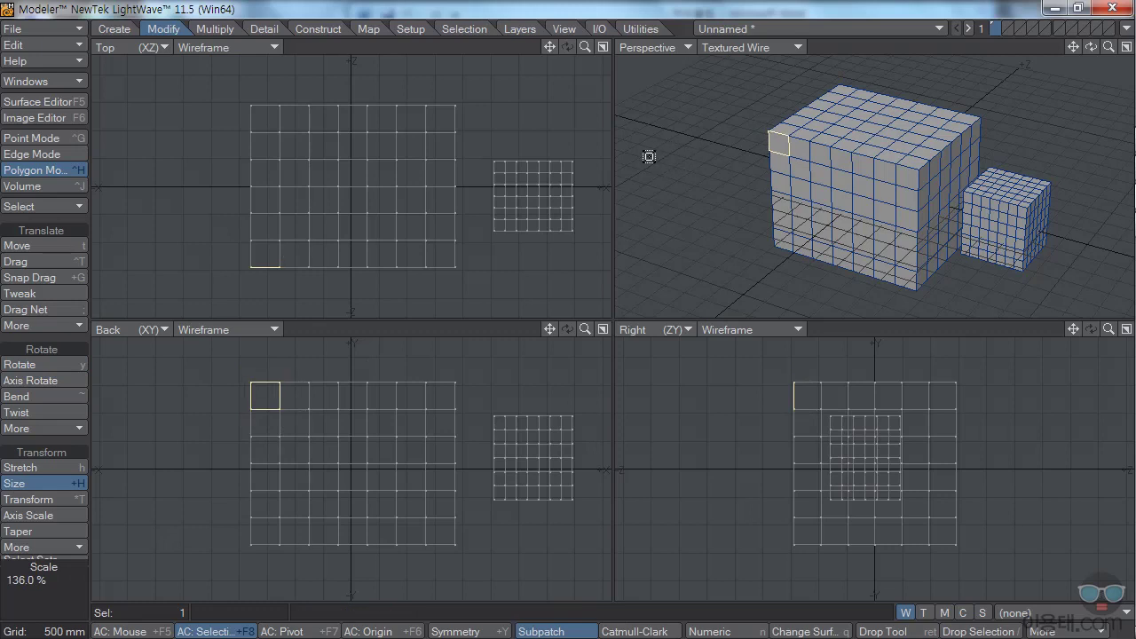
pyautogui.moveTo(648, 155); pyautogui.dragTo(683, 155)
pyautogui.press('u')
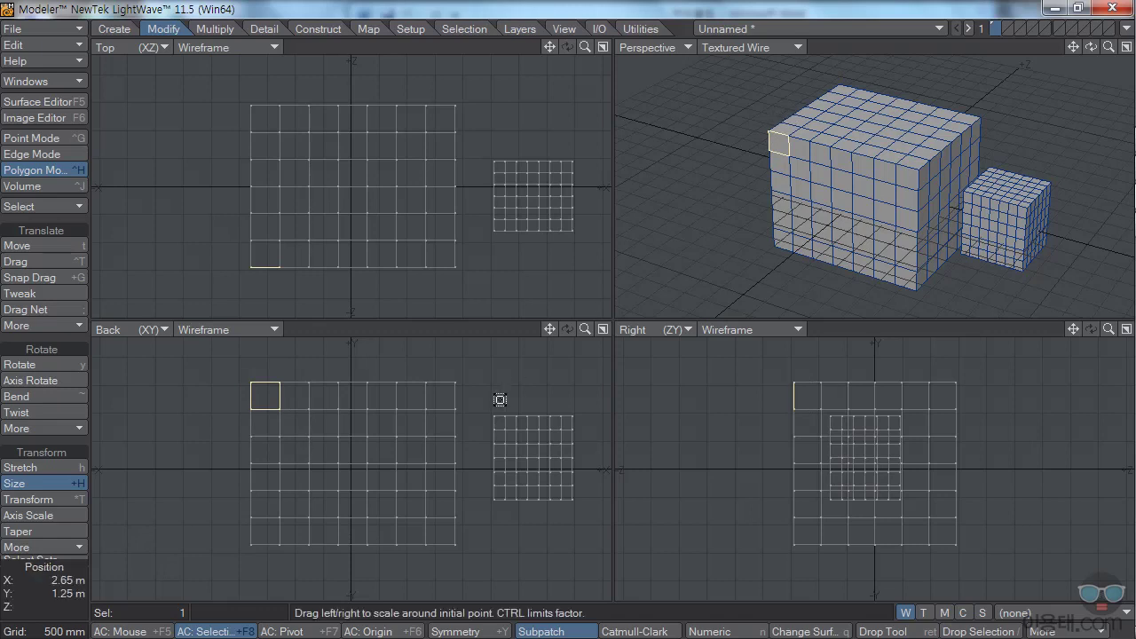
# Set the action center to Pivot, try enlarging the corner polygon from the pivot, and undo the scaling
pyautogui.click(284, 631)
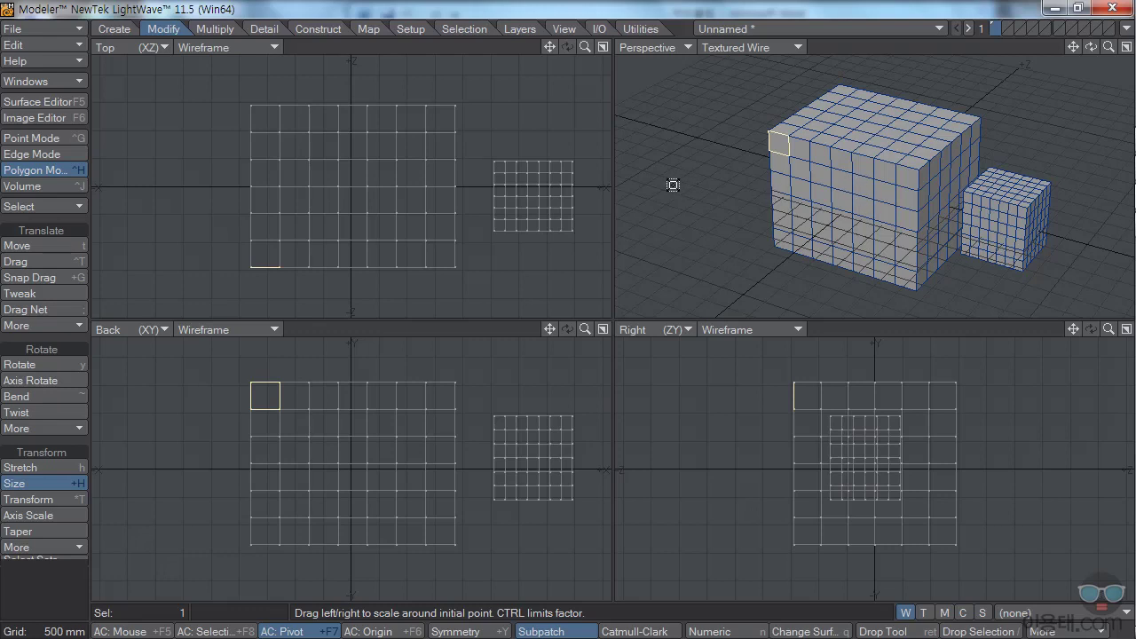
pyautogui.moveTo(665, 183); pyautogui.dragTo(700, 183)
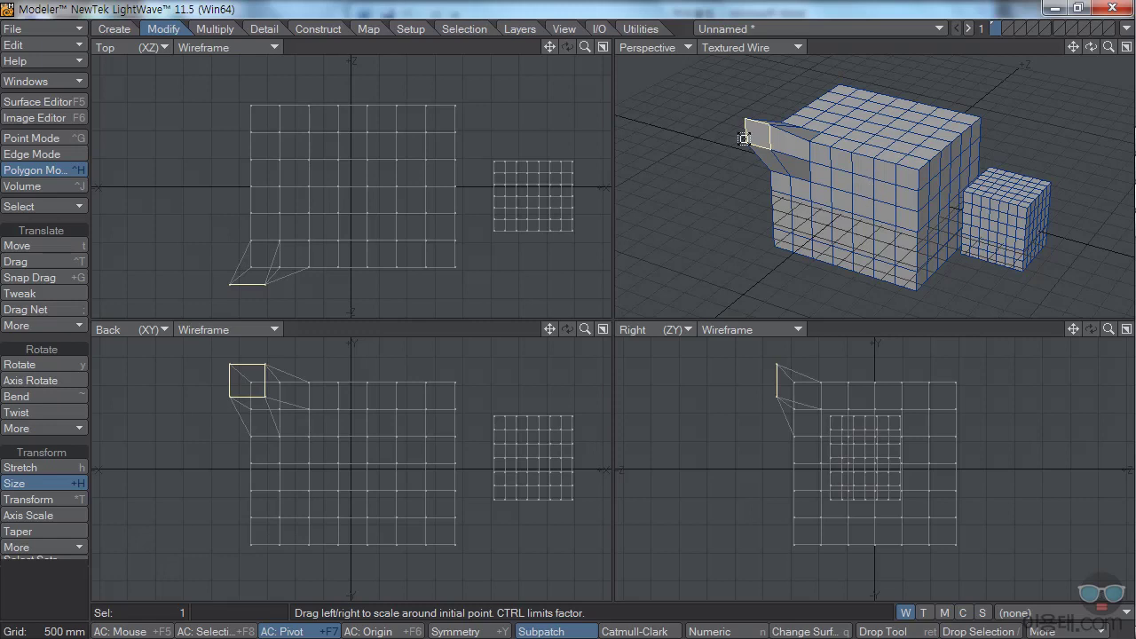
pyautogui.press('u')
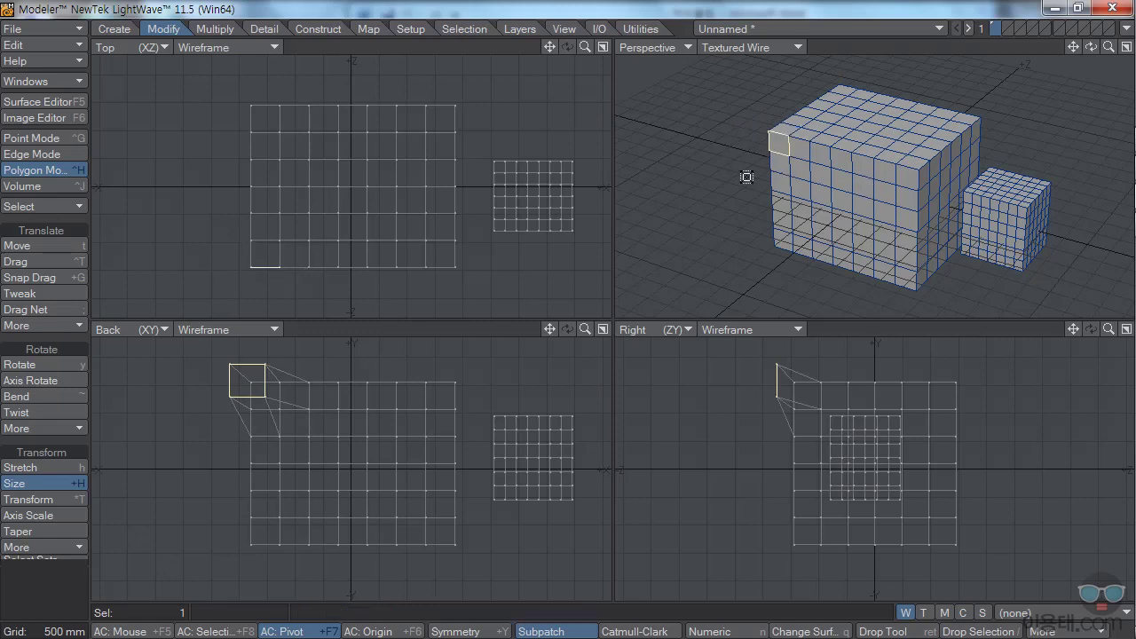
# Try rotating the corner polygon around the pivot by about 2° and on to about -4°, and undo the rotation
pyautogui.click(37, 364)
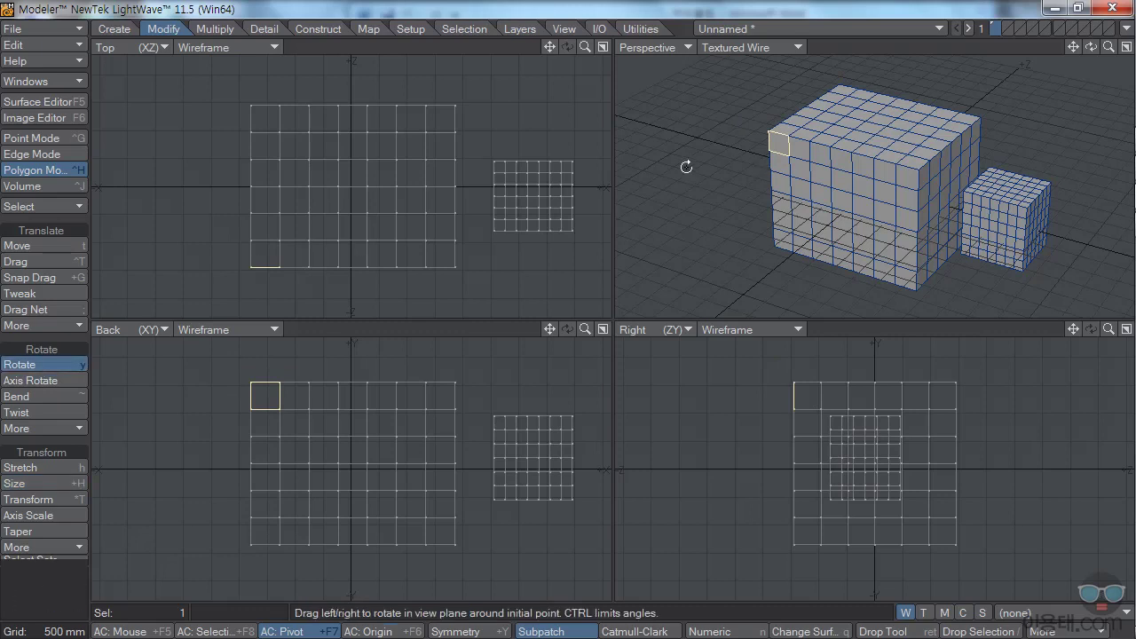
pyautogui.moveTo(781, 178)
pyautogui.mouseDown()
pyautogui.moveTo(710, 178)
pyautogui.moveTo(796, 178)
pyautogui.moveTo(771, 177)
pyautogui.mouseUp()
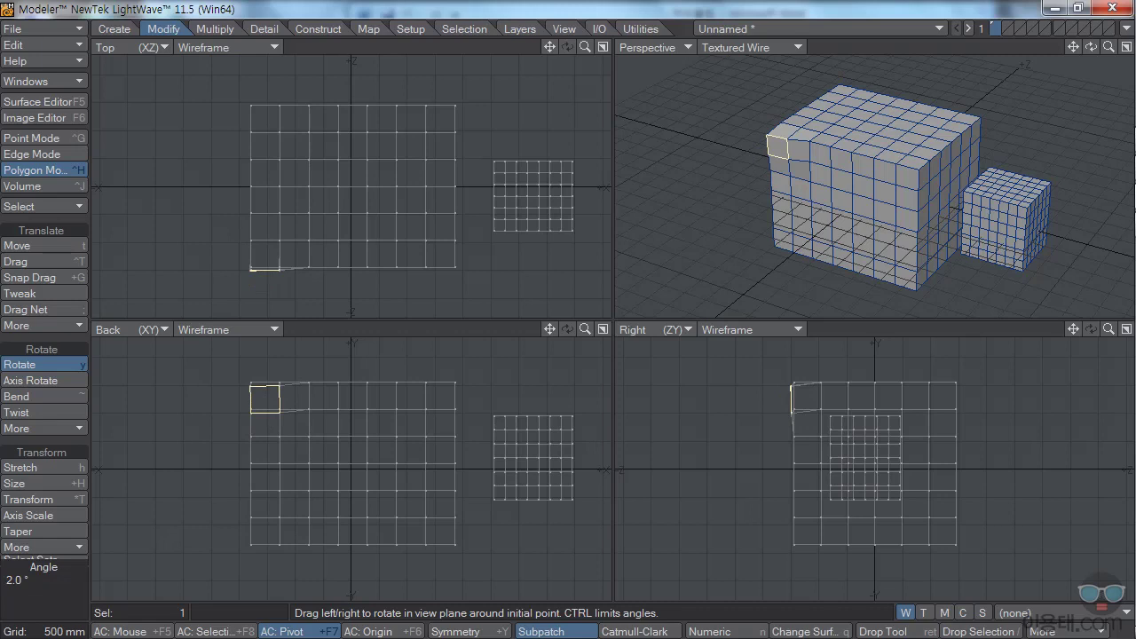
pyautogui.moveTo(771, 178); pyautogui.dragTo(668, 165)
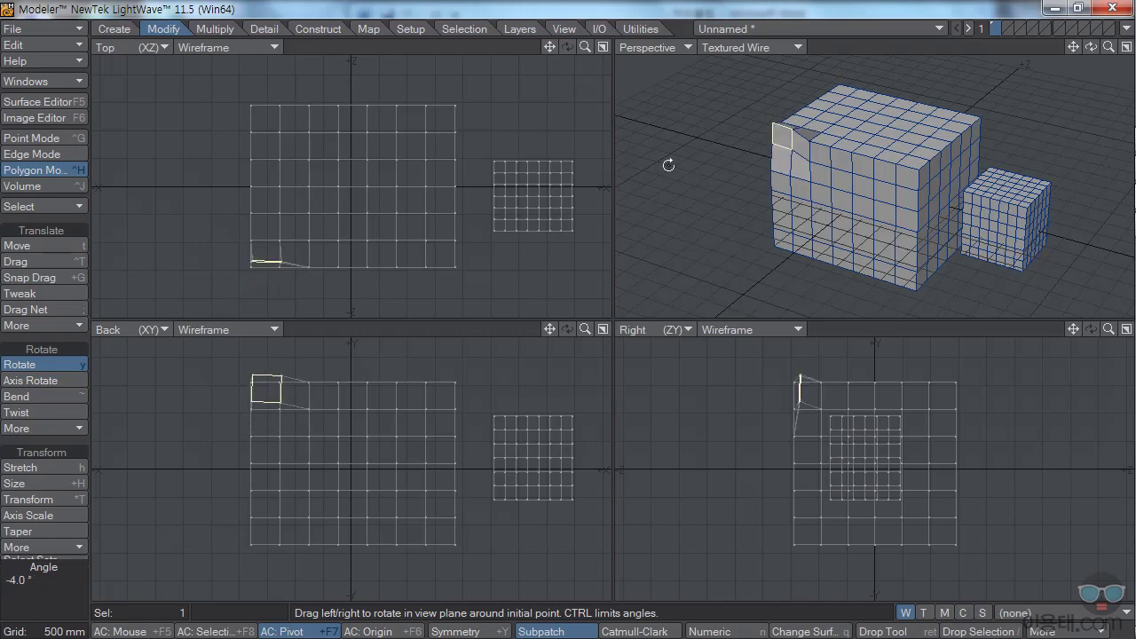
pyautogui.press('u')
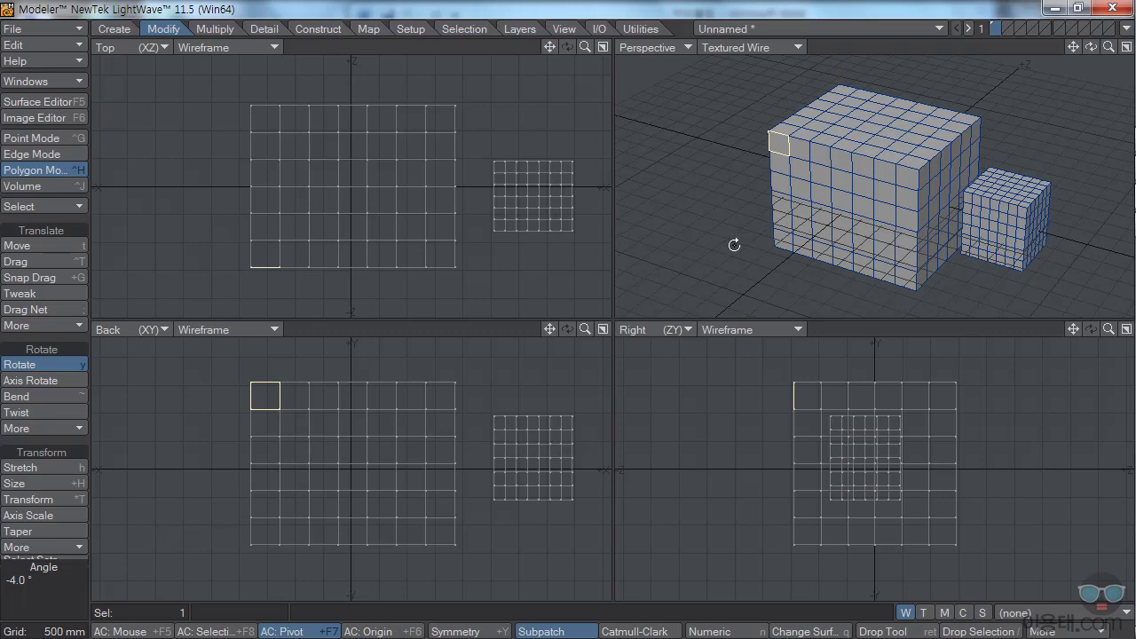
# Set the action center back to Mouse
pyautogui.click(139, 633)
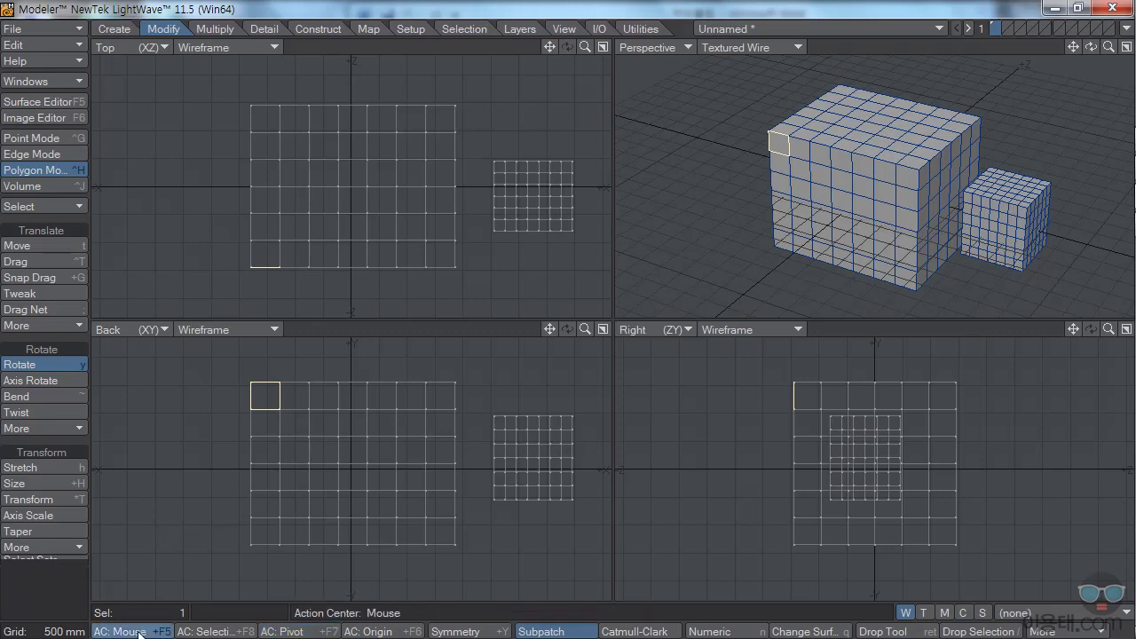